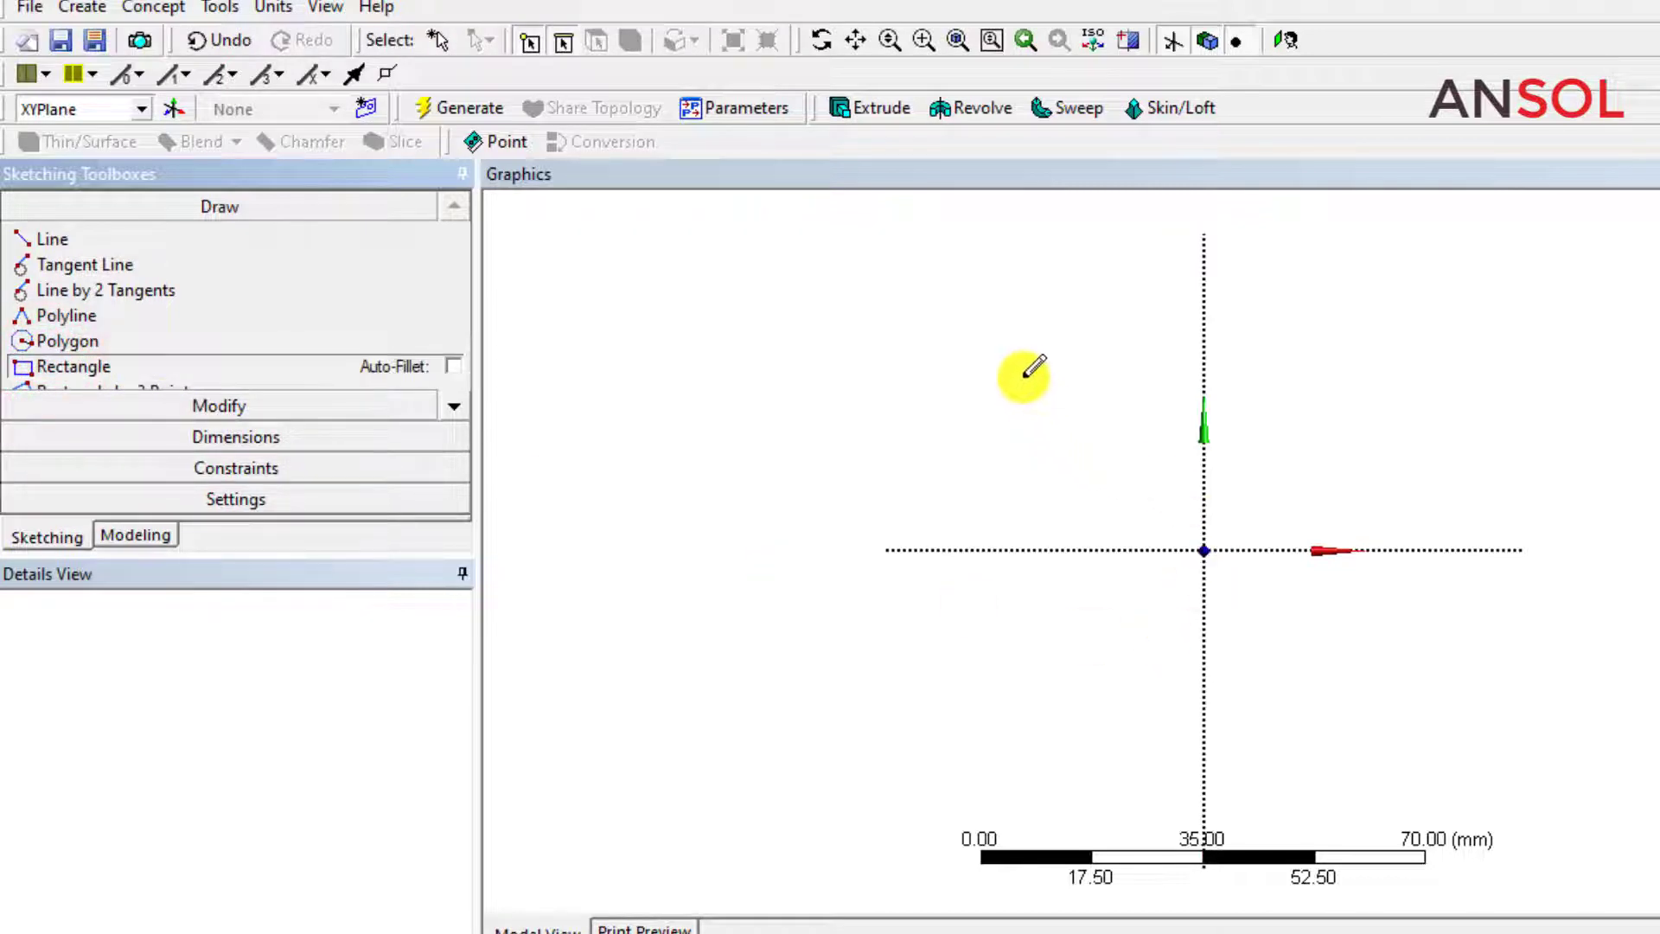
# Sketch a rectangle about 66 mm by 54 mm around the origin on the XY plane and dimension its upper horizontal edge.
pyautogui.moveTo(1022, 376)
pyautogui.mouseDown()
pyautogui.moveTo(1171, 593)
pyautogui.moveTo(1449, 708)
pyautogui.moveTo(1438, 718)
pyautogui.mouseUp()
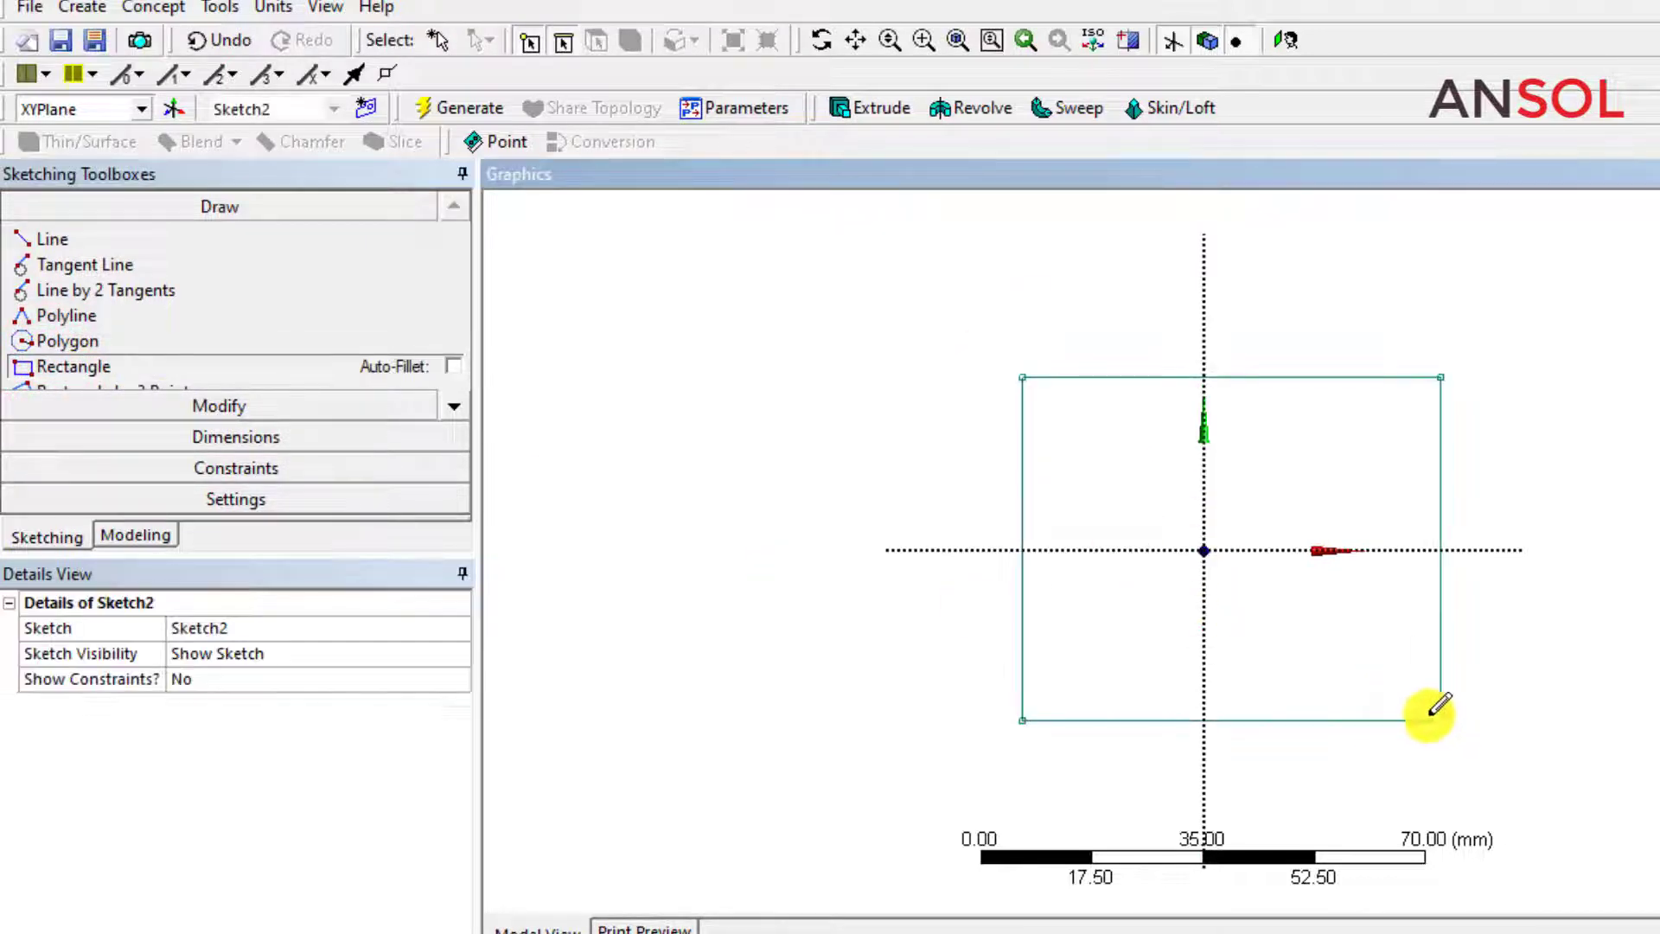
pyautogui.click(197, 436)
pyautogui.click(65, 301)
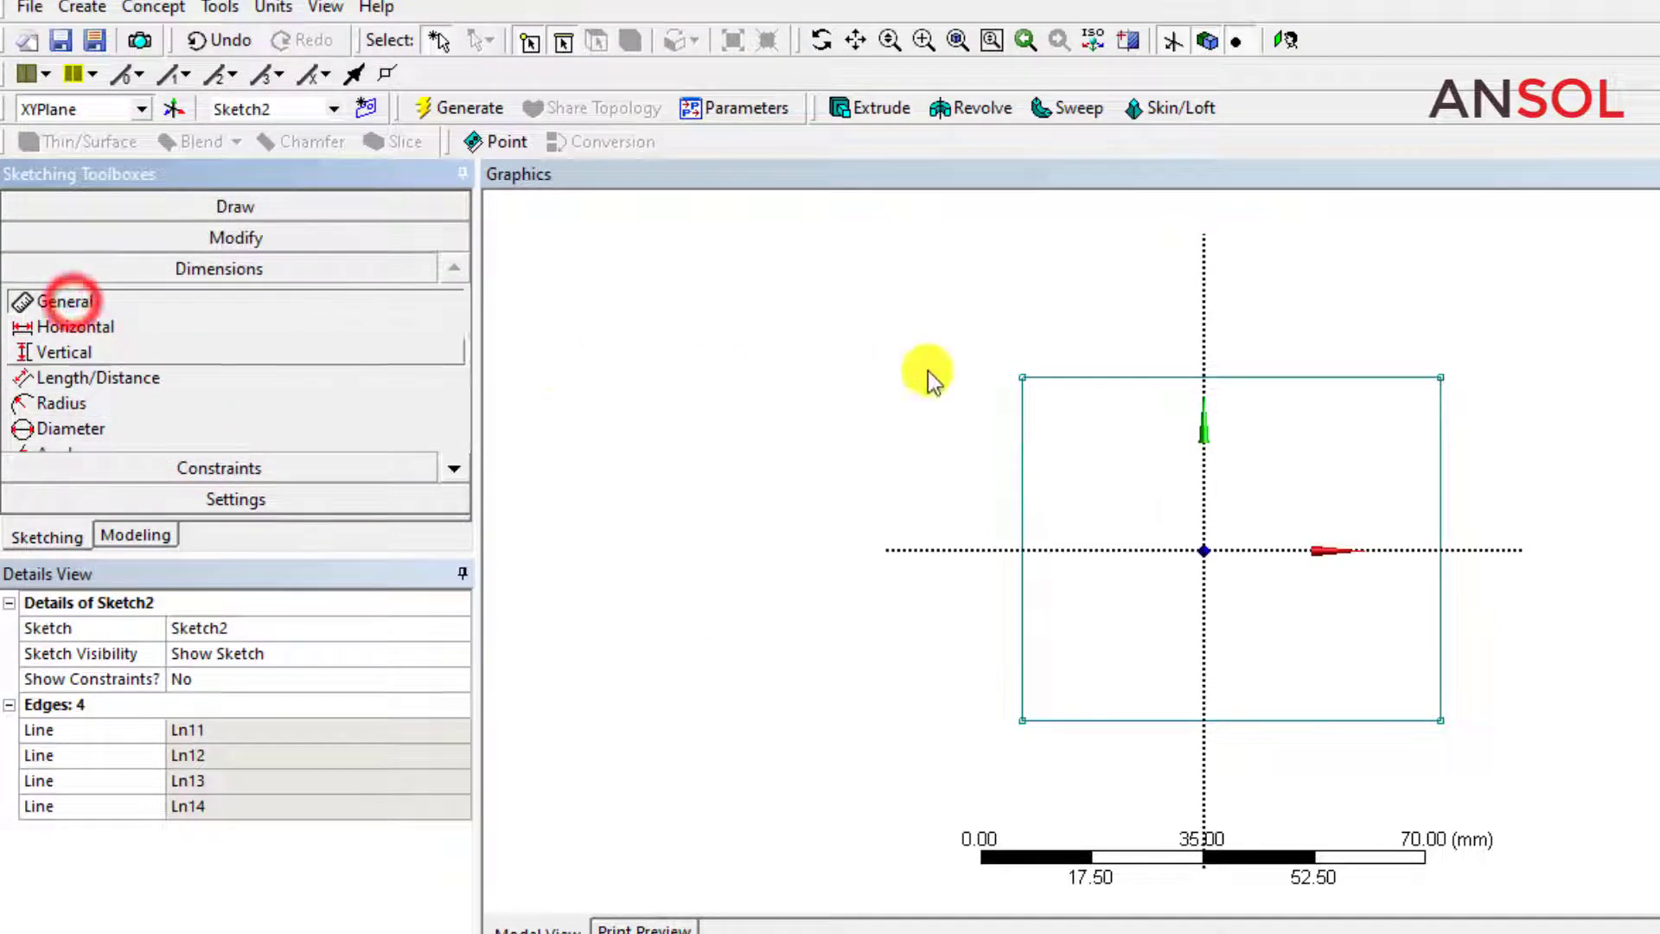
pyautogui.click(1141, 377)
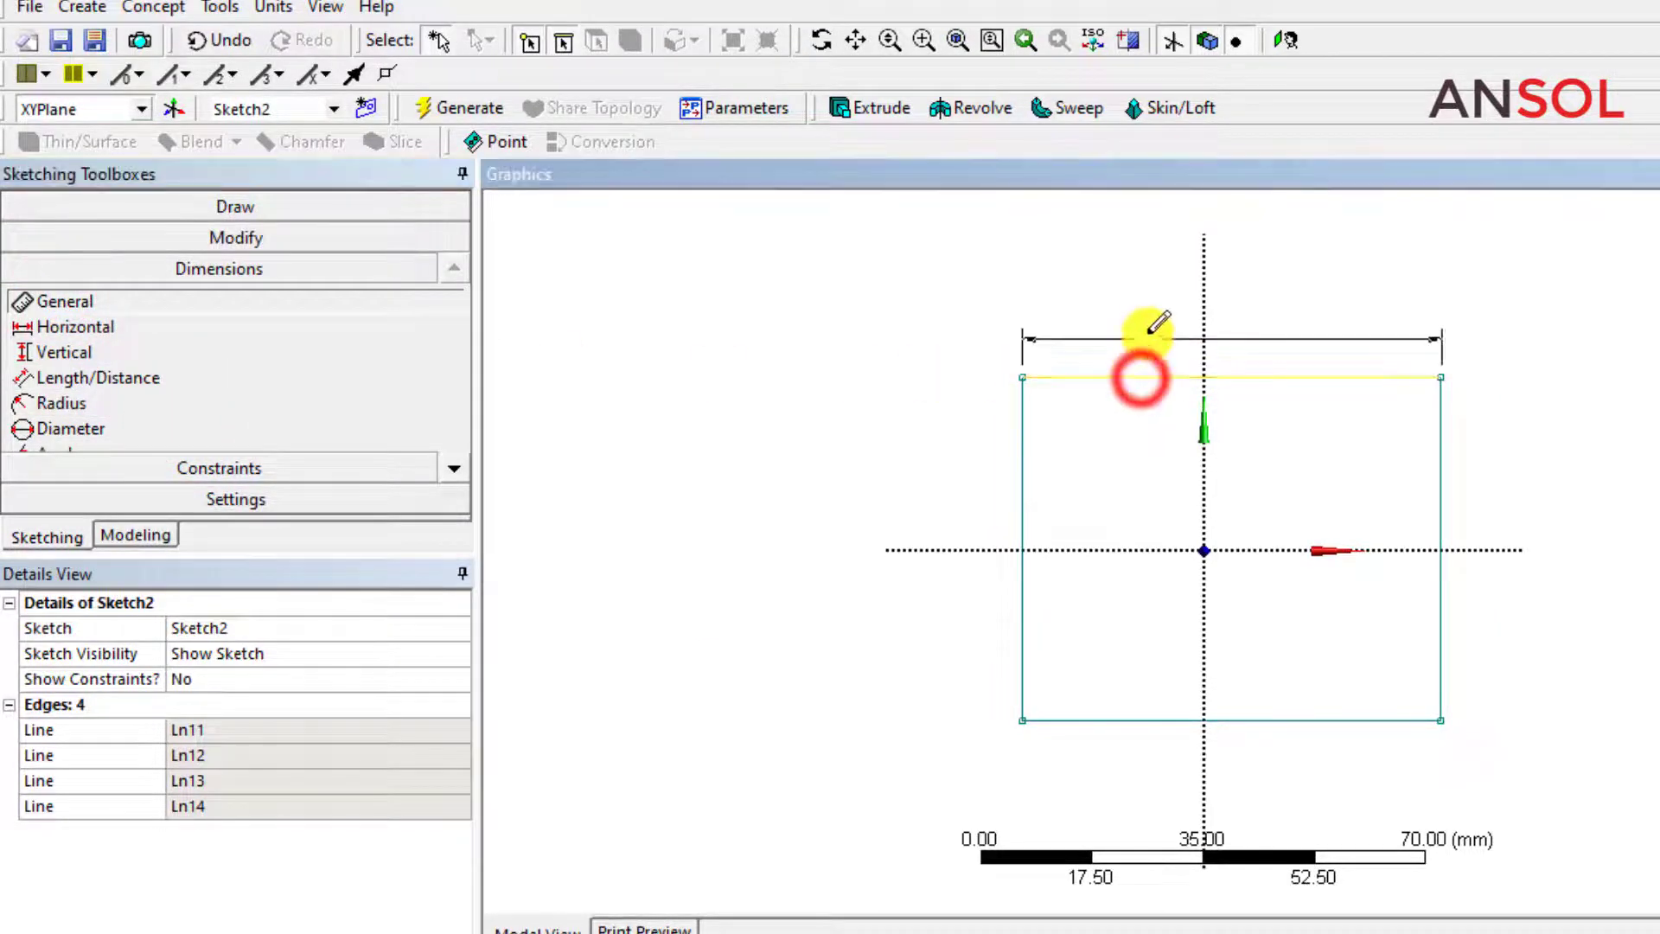
pyautogui.click(1148, 329)
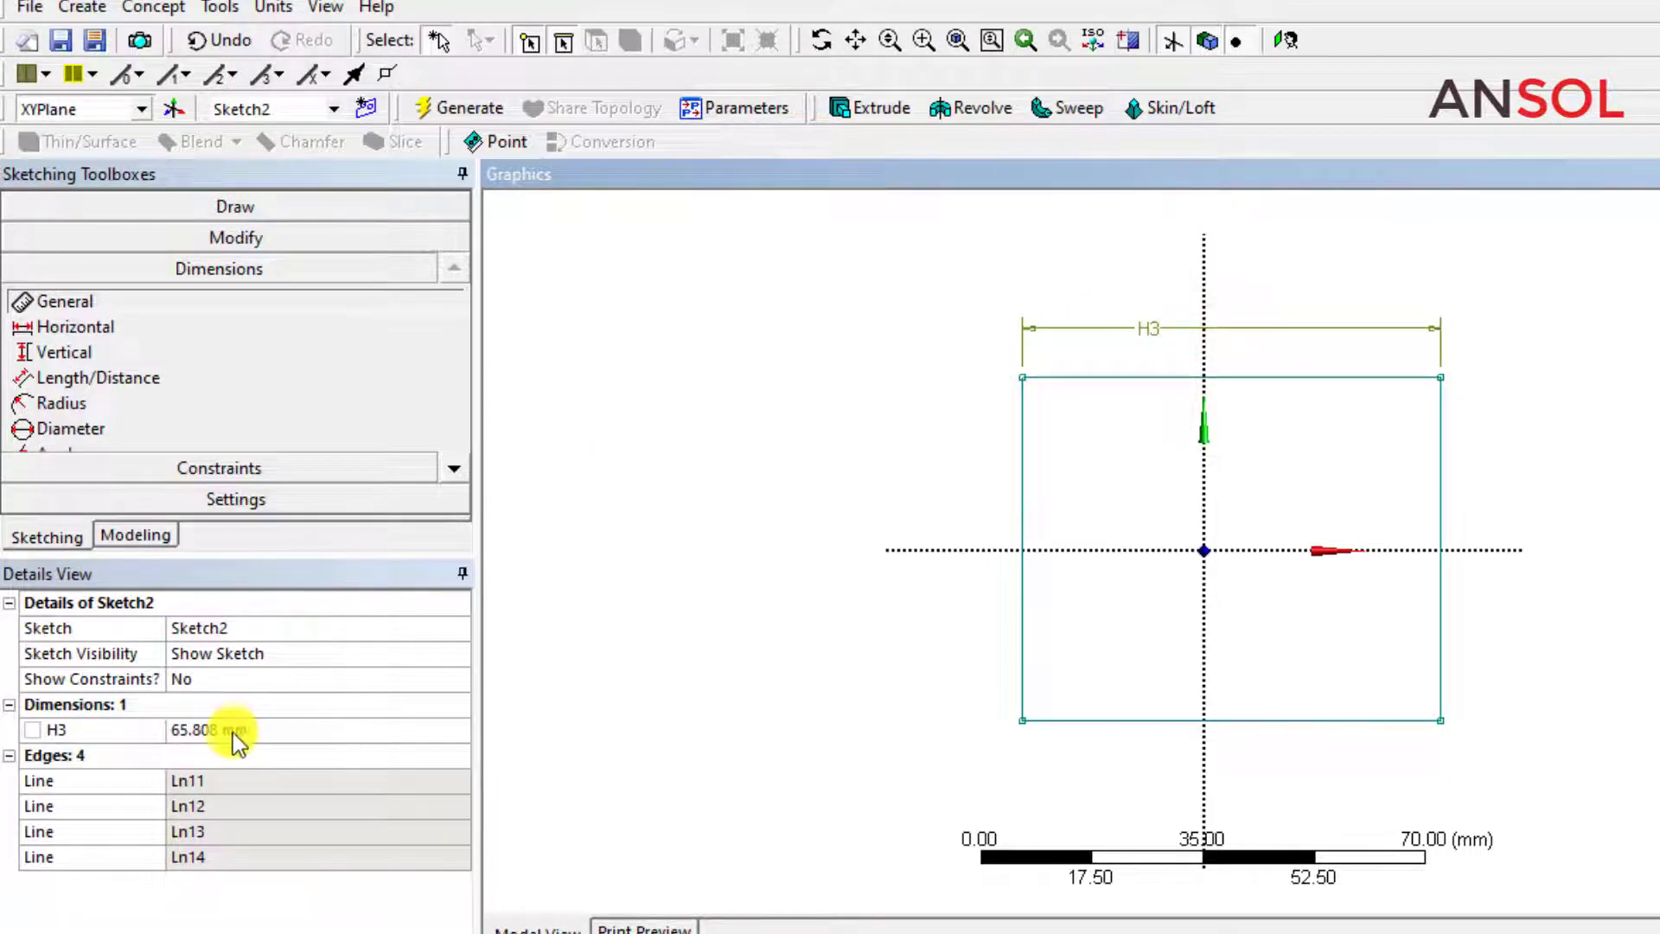
# Set the rectangle's horizontal dimension to 60 mm and make it a design parameter named Length.
pyautogui.click(223, 730)
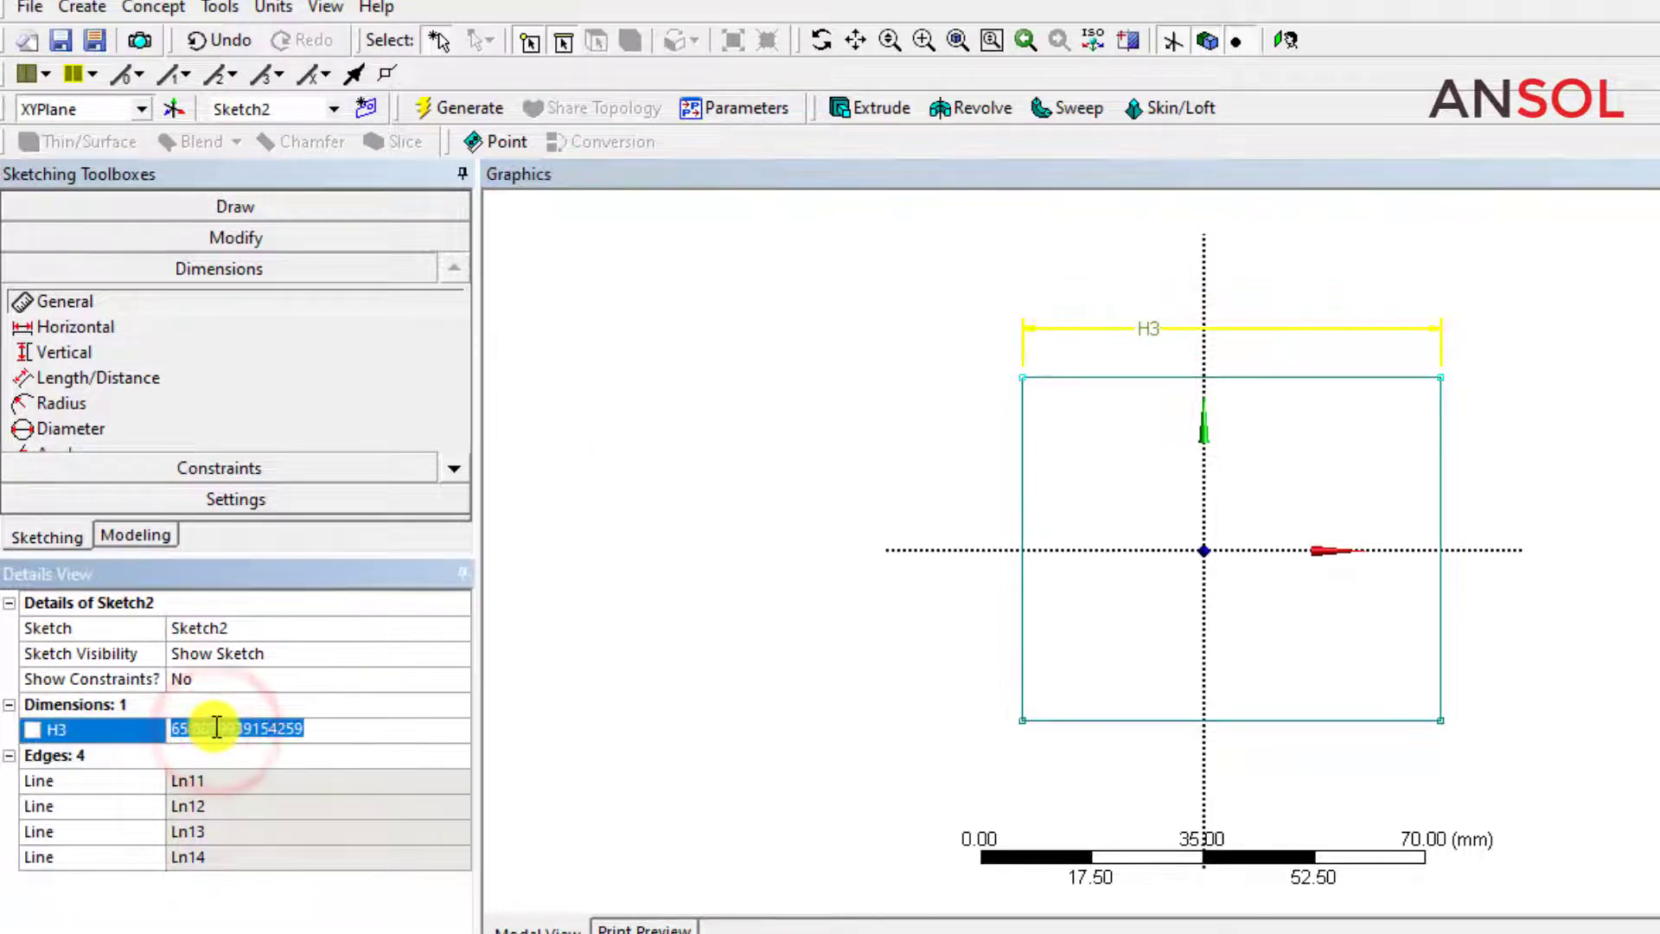
pyautogui.press('Return')
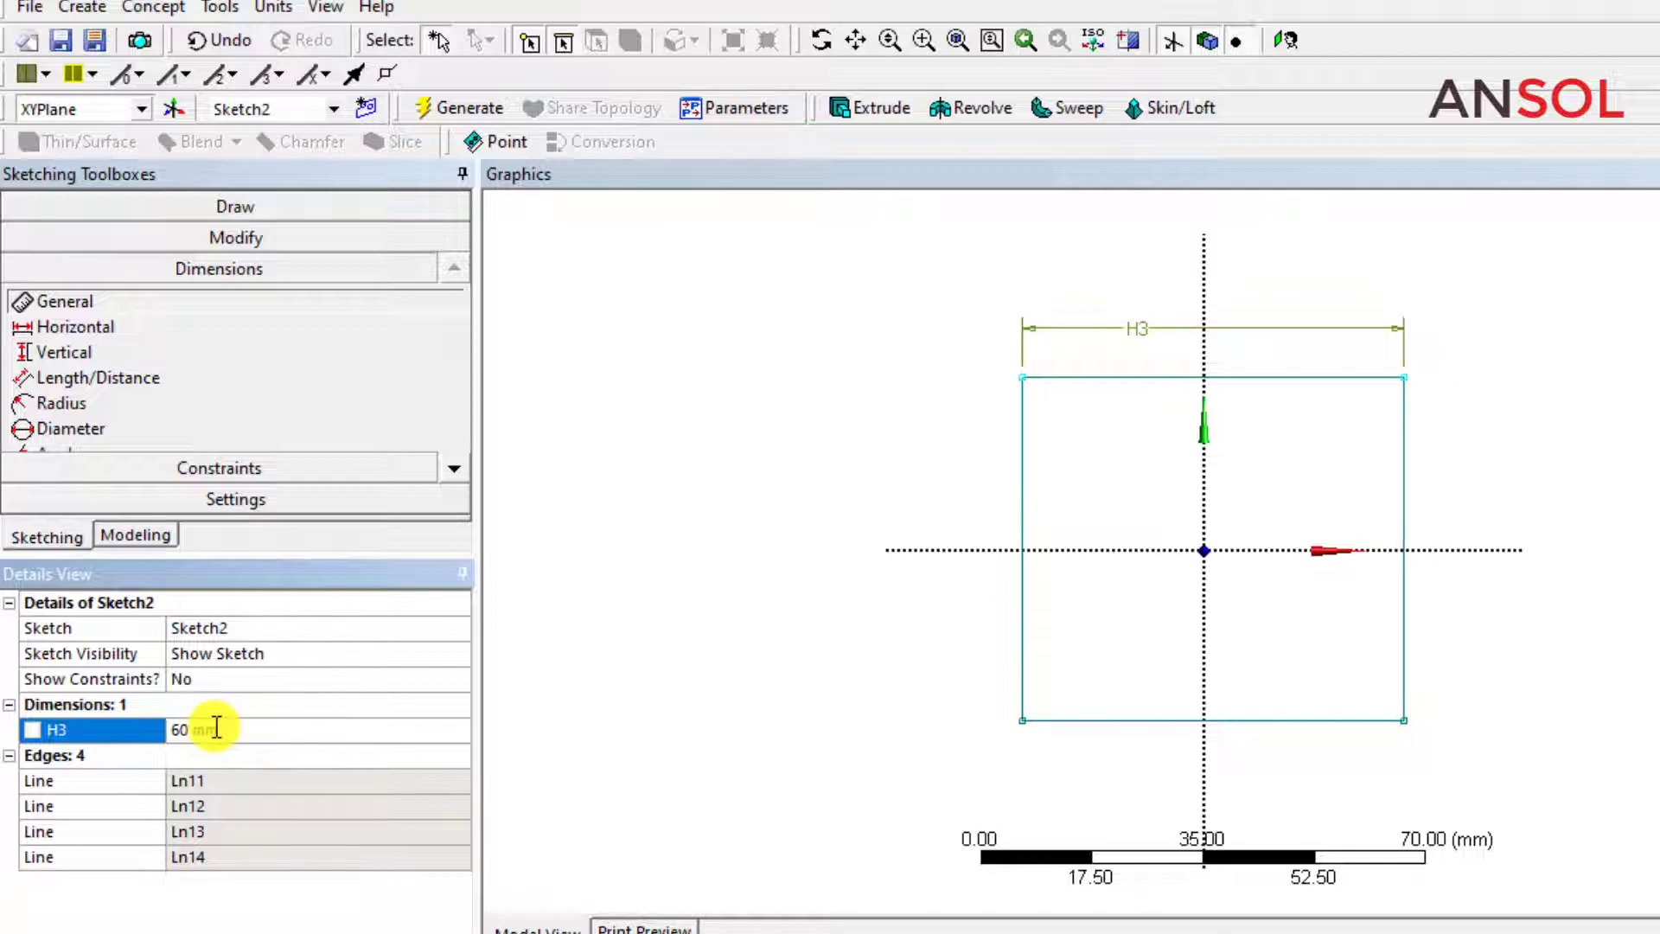
pyautogui.click(32, 731)
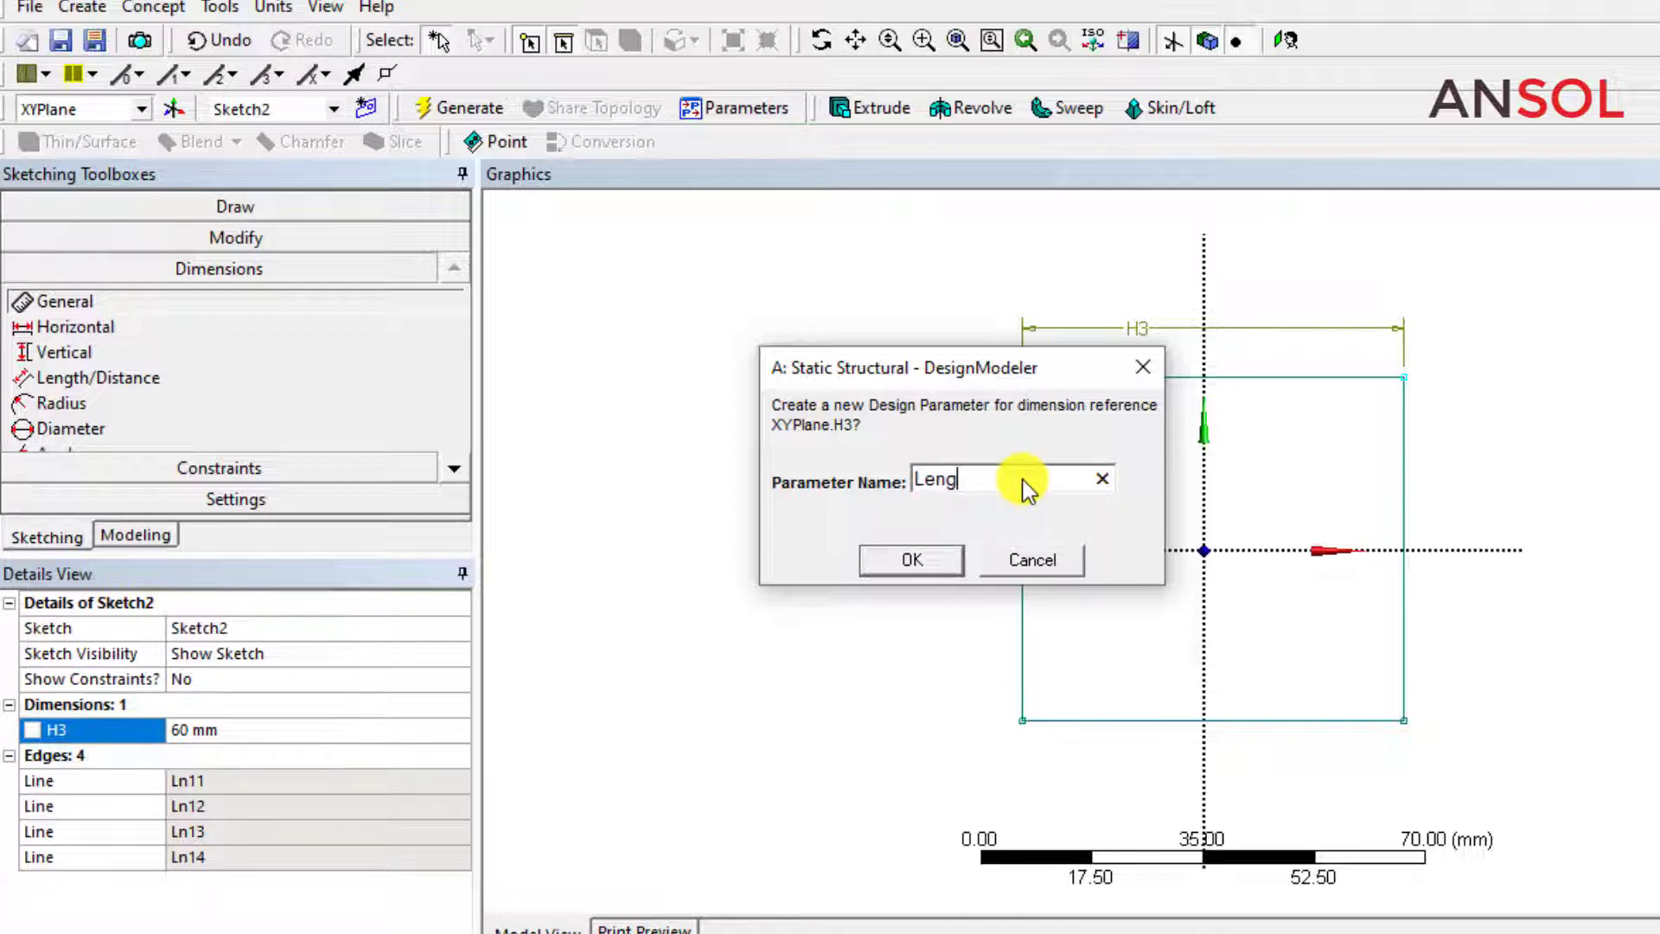
pyautogui.click(907, 560)
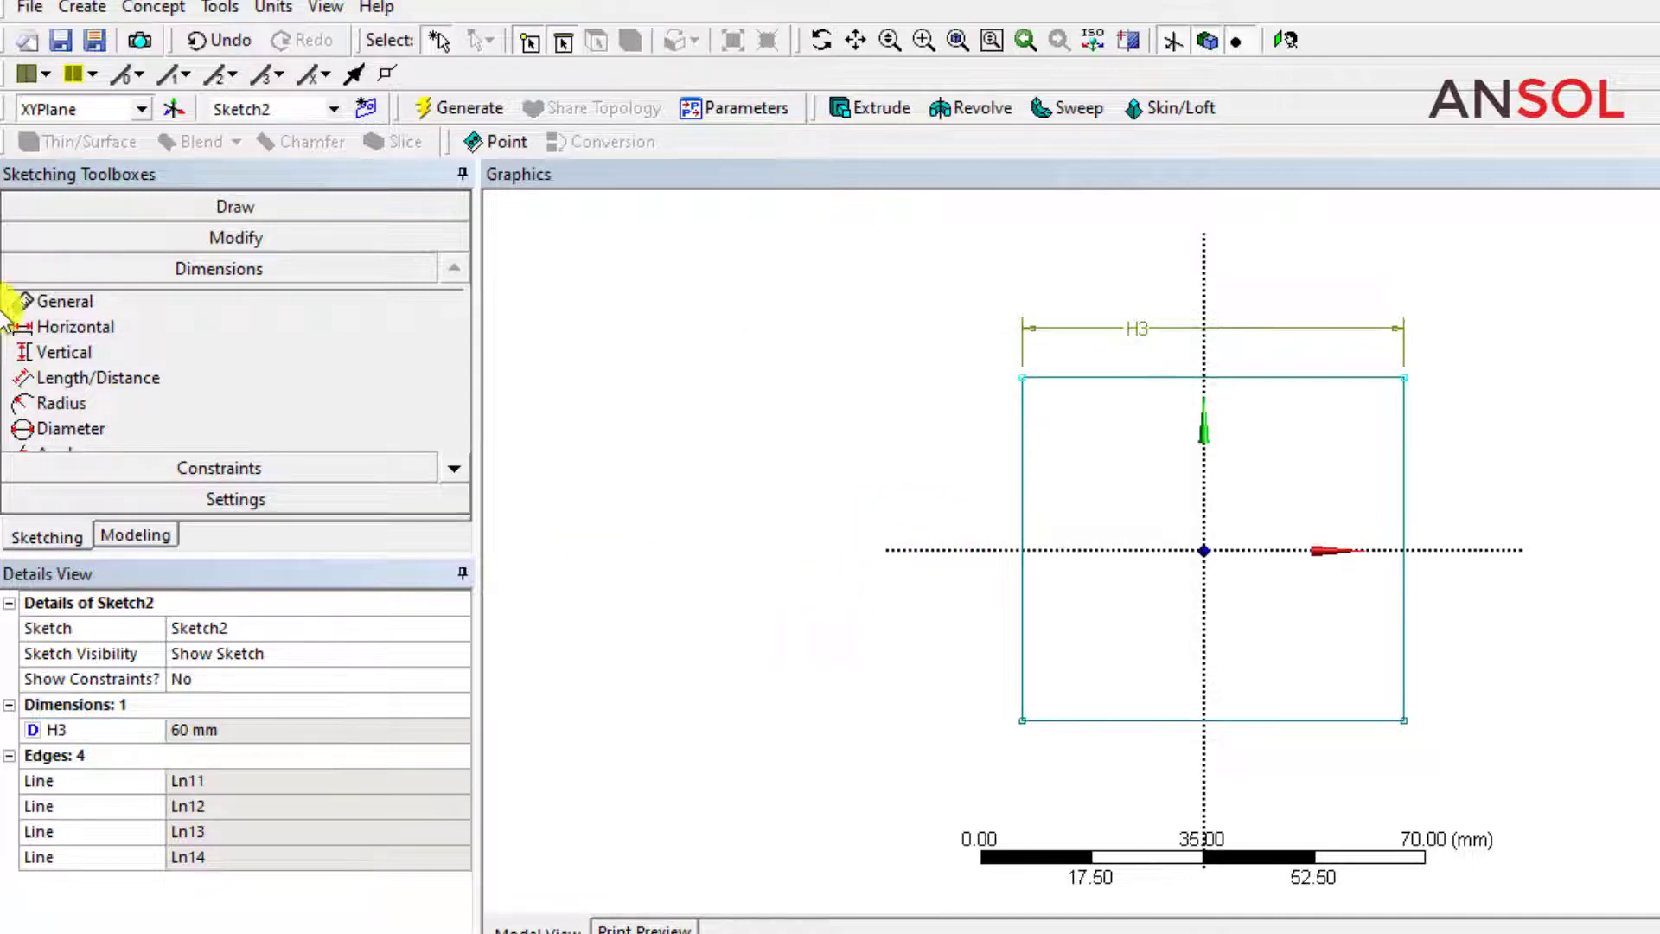
# Dimension the rectangle's vertical edge and make that dimension a design parameter named Height.
pyautogui.click(53, 302)
pyautogui.click(1021, 498)
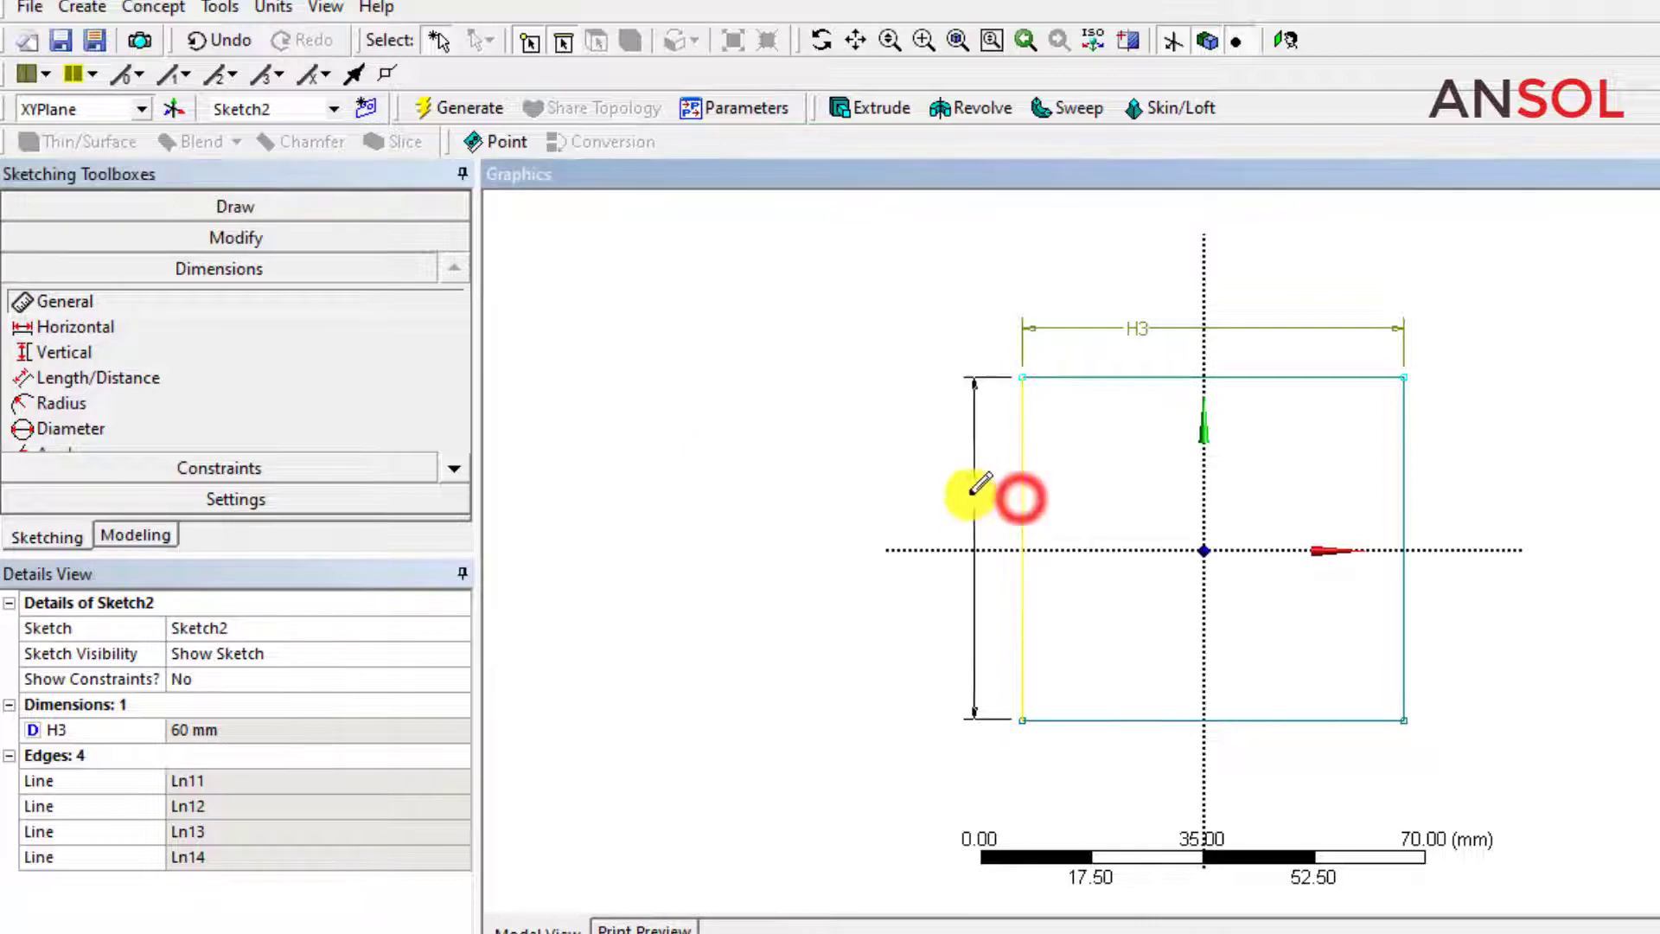
pyautogui.click(957, 492)
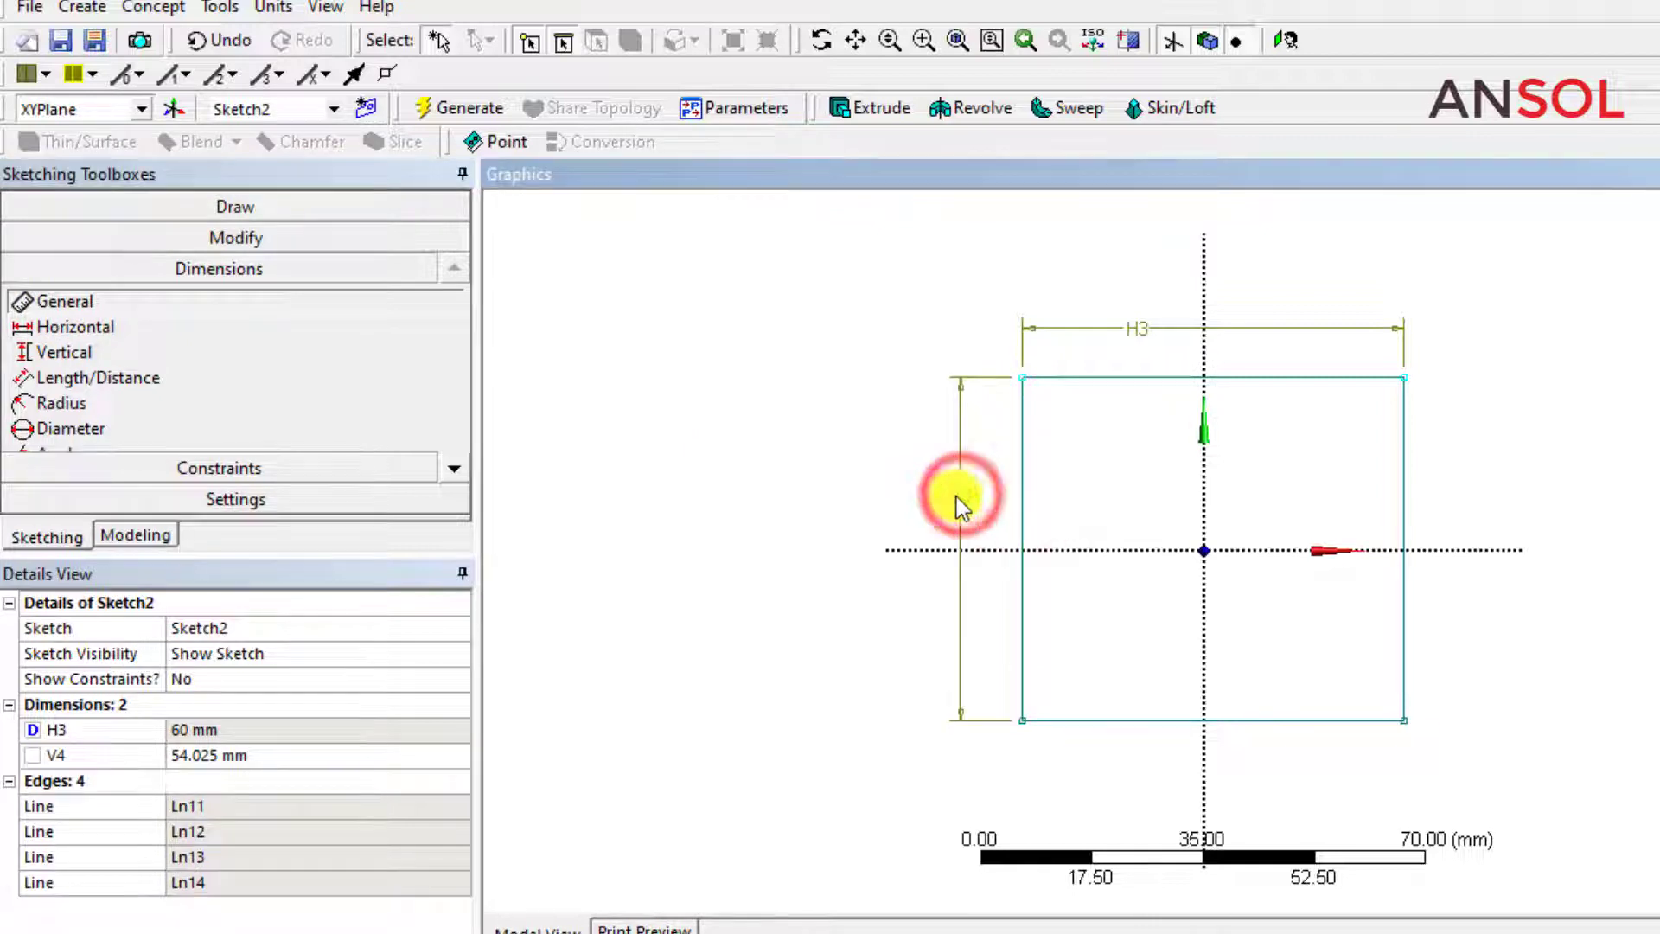
pyautogui.click(32, 755)
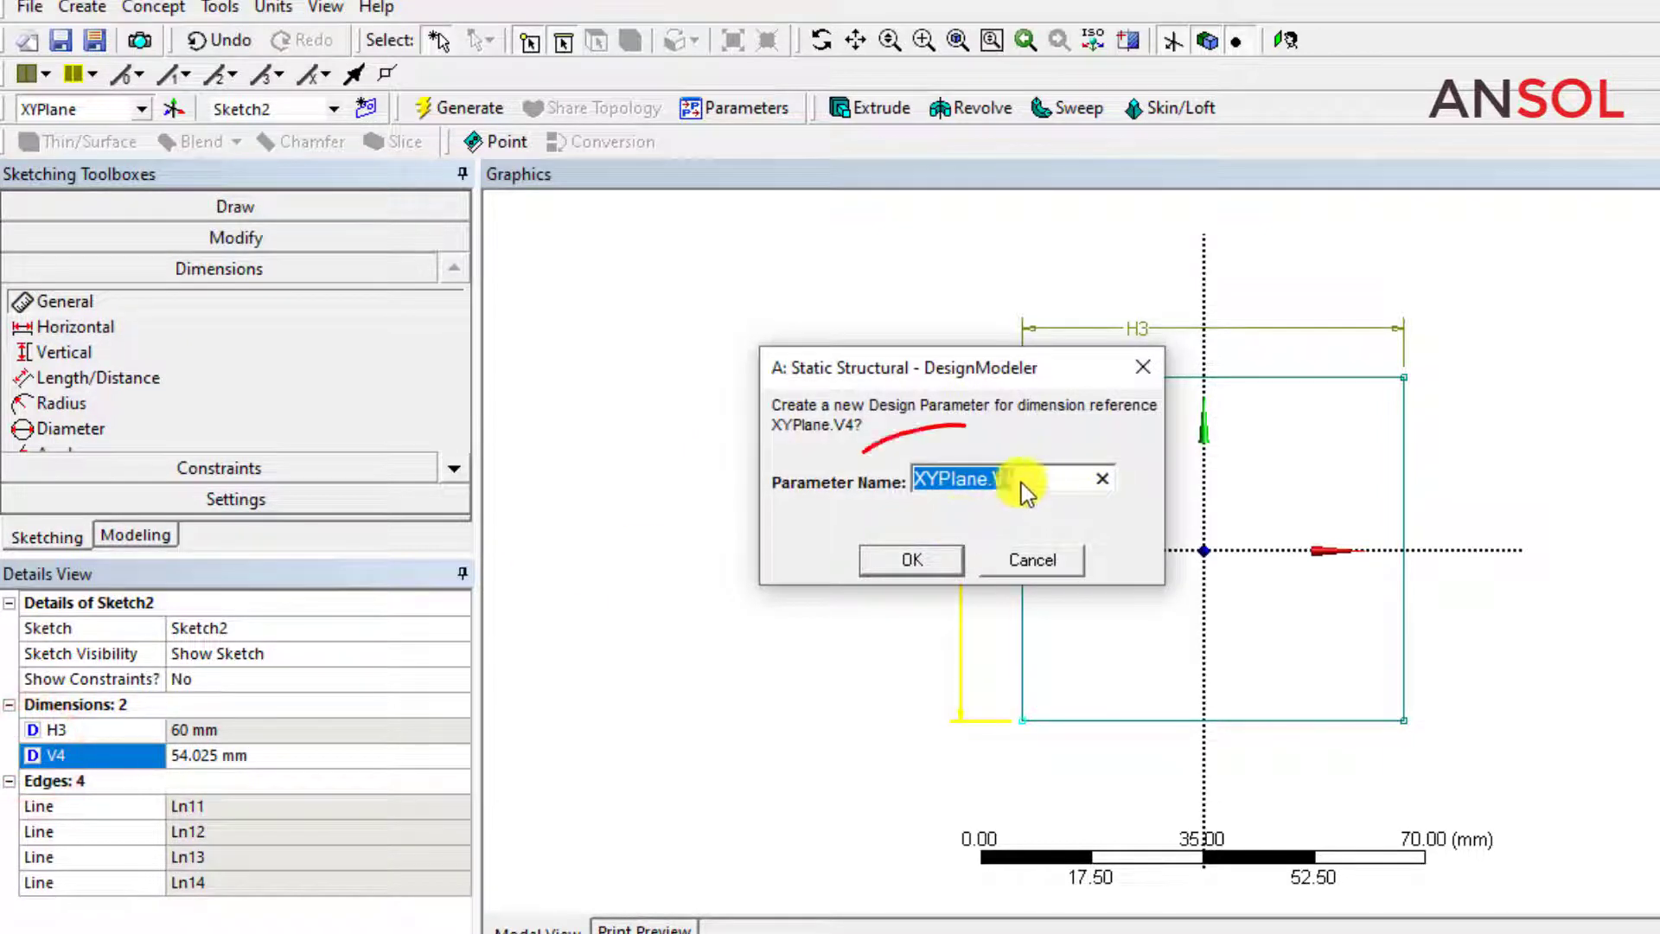
pyautogui.write('H')
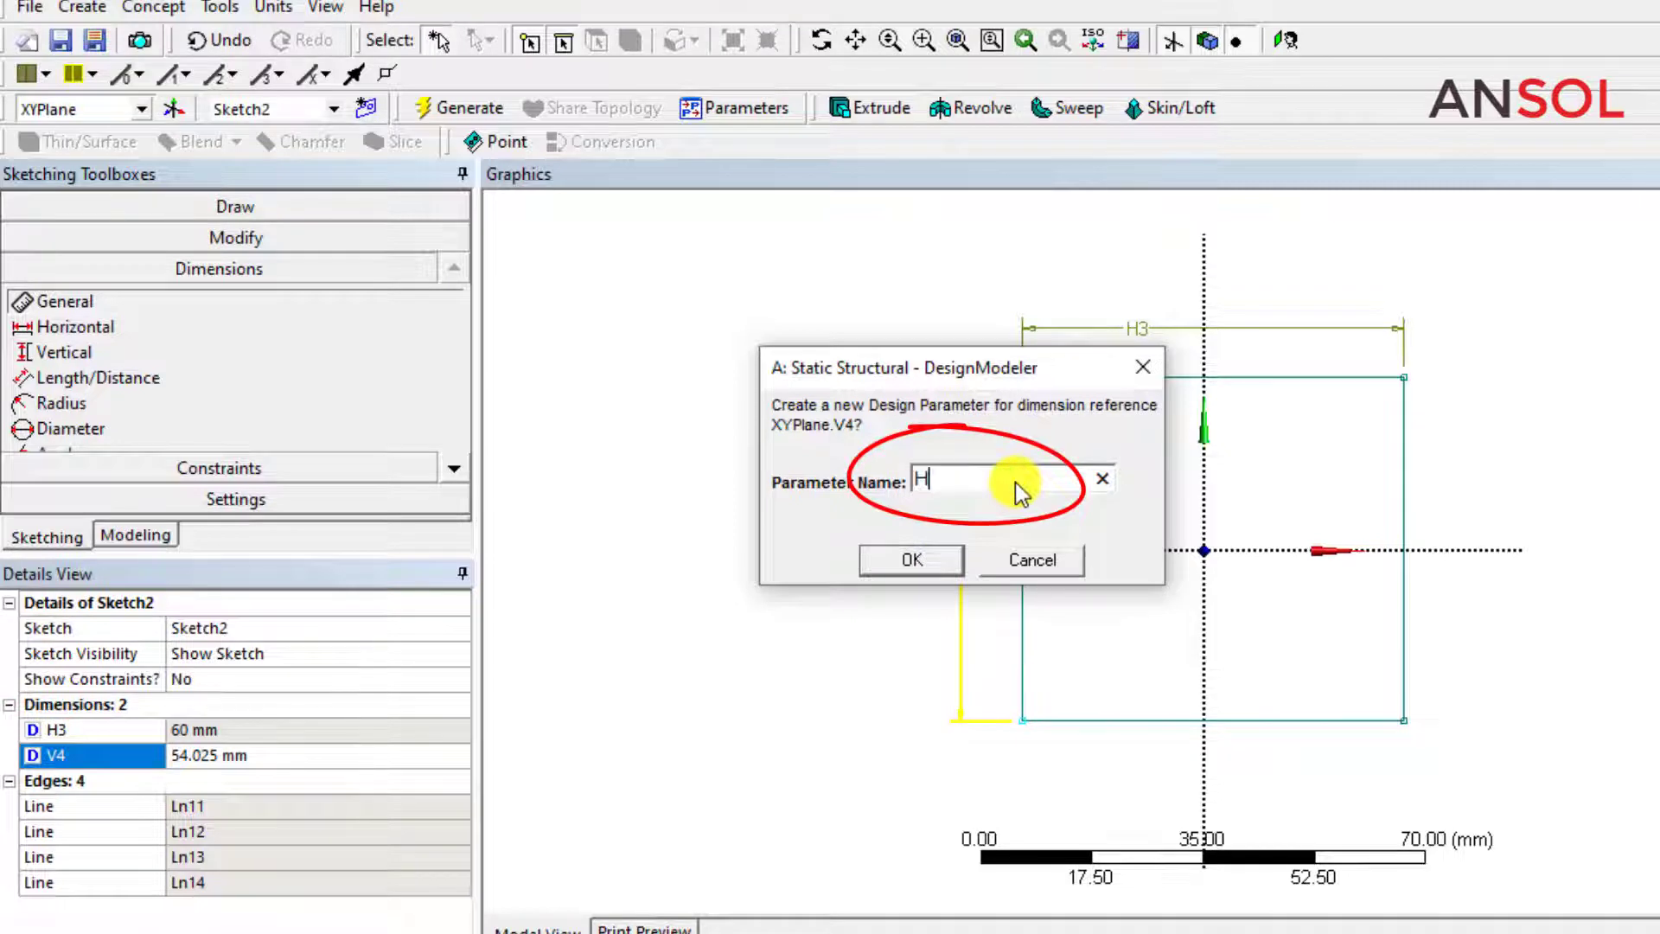
pyautogui.write('eight')
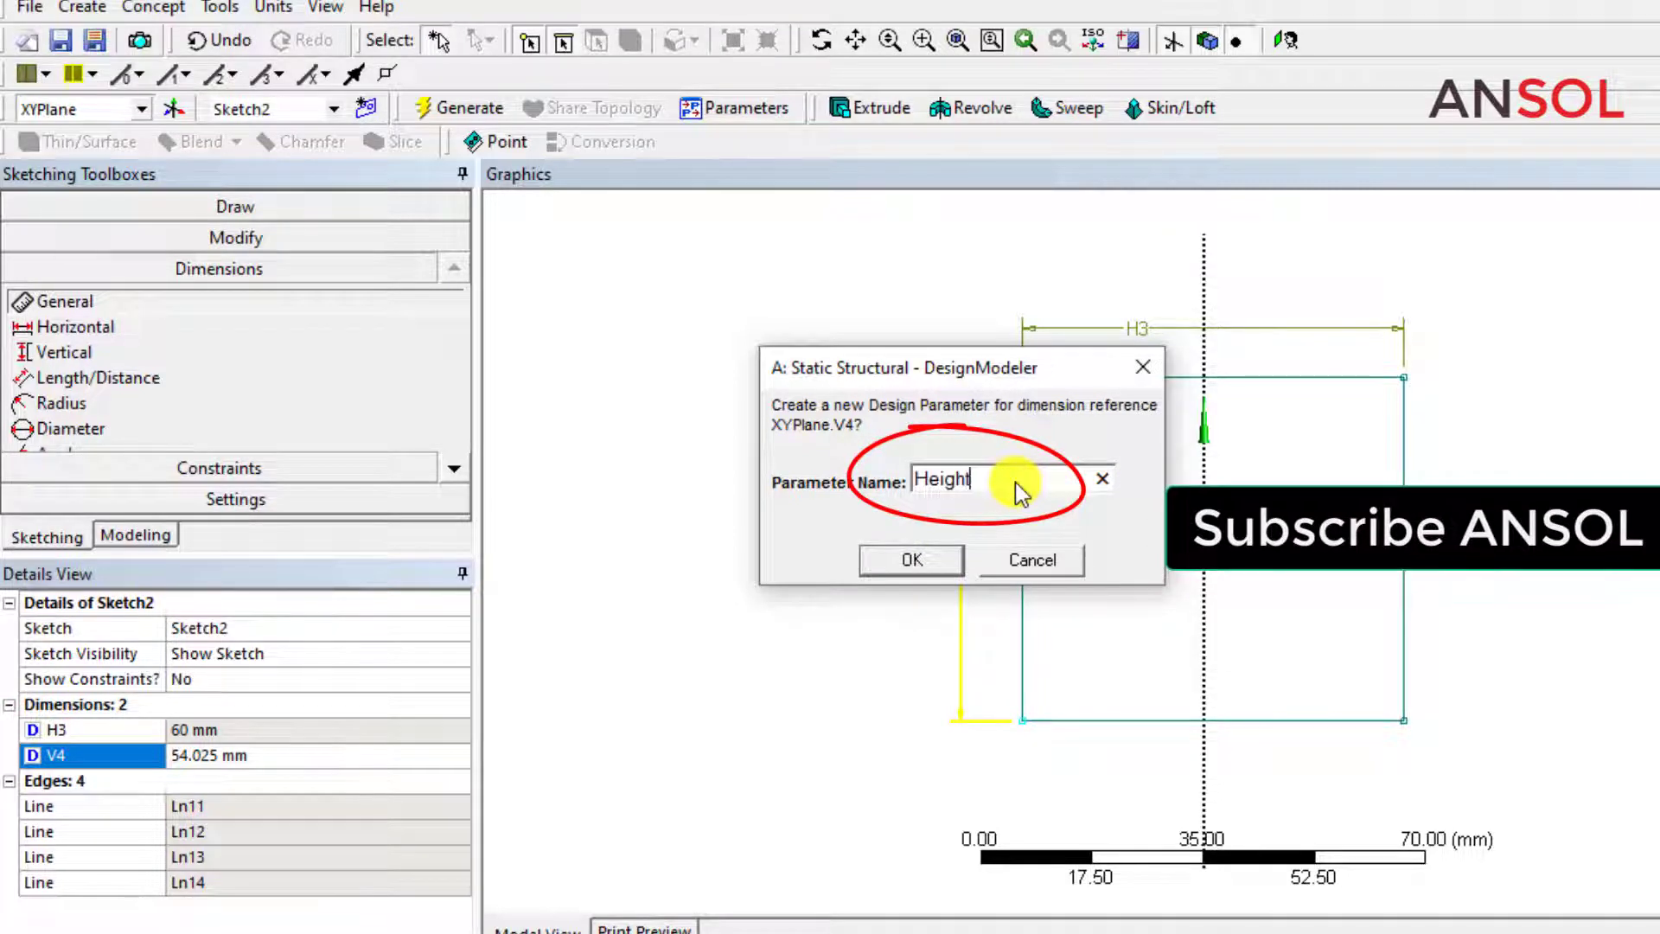
pyautogui.click(929, 563)
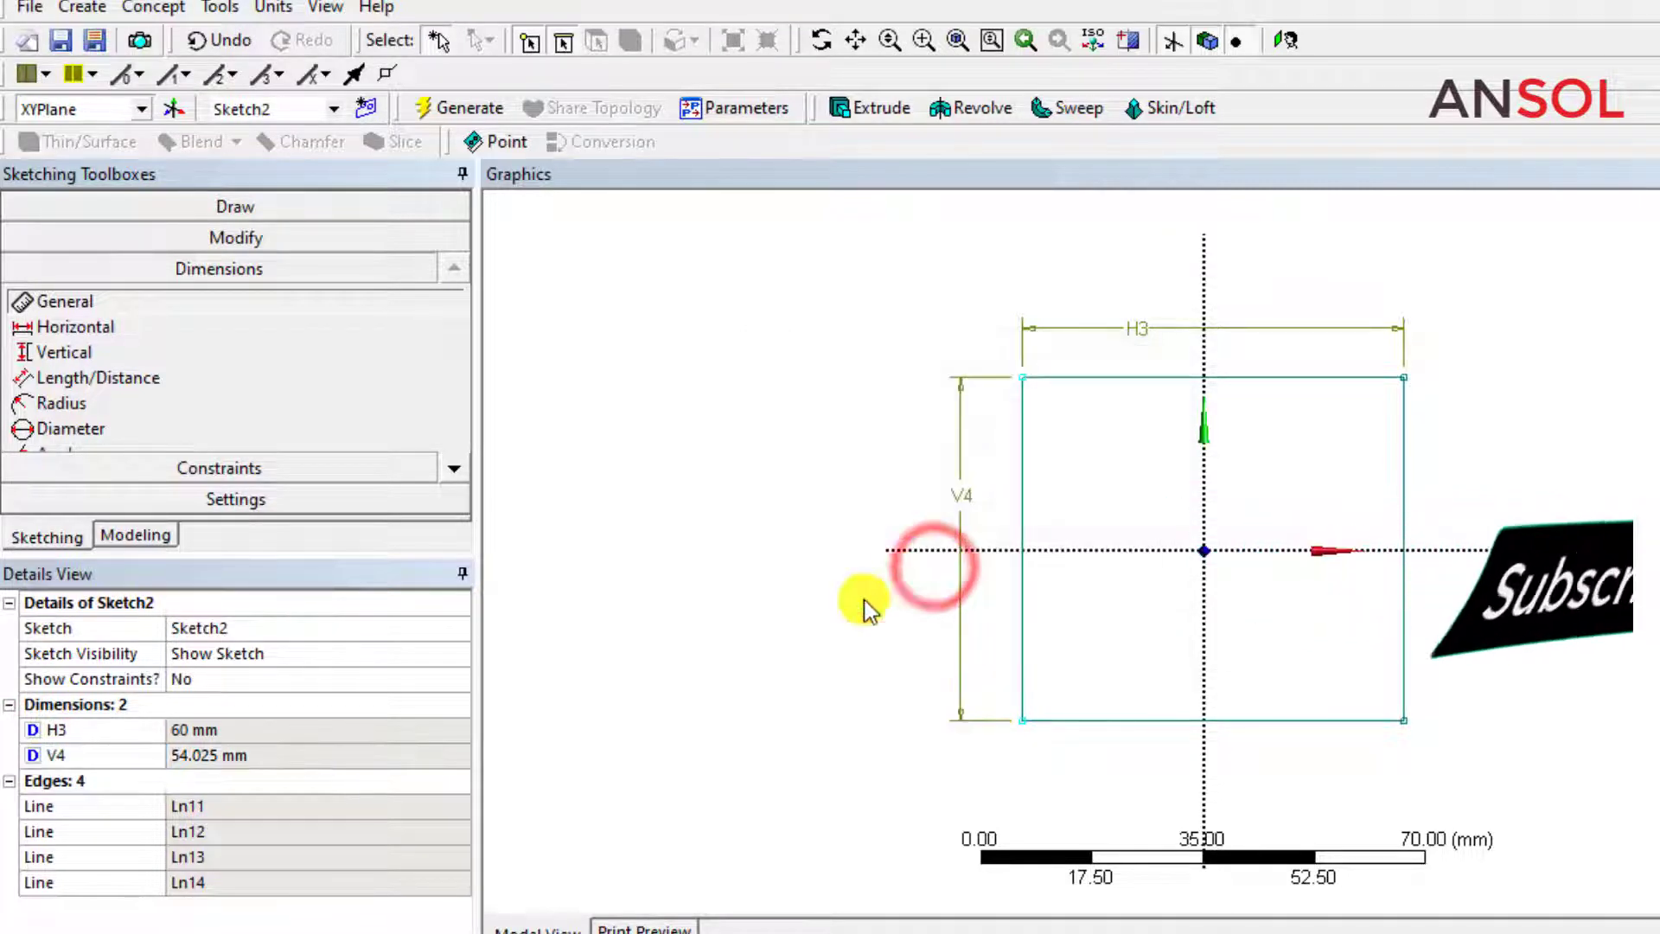
# Try to edit the value of the rectangle's parameterized vertical dimension.
pyautogui.click(198, 757)
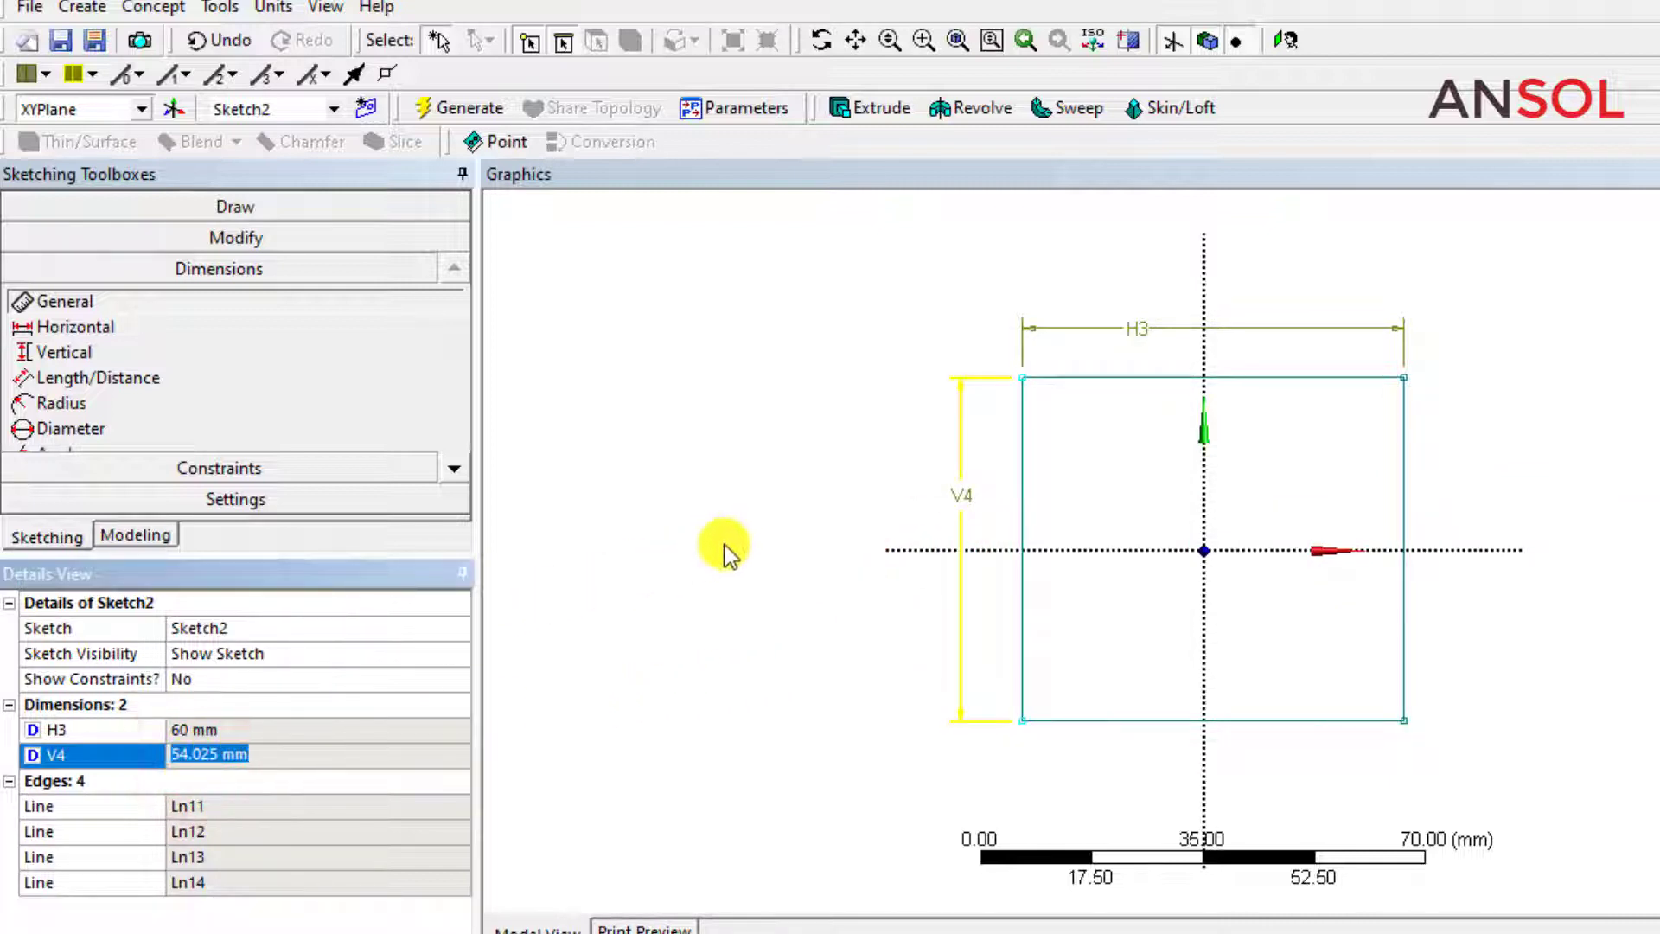
pyautogui.click(801, 494)
pyautogui.click(958, 435)
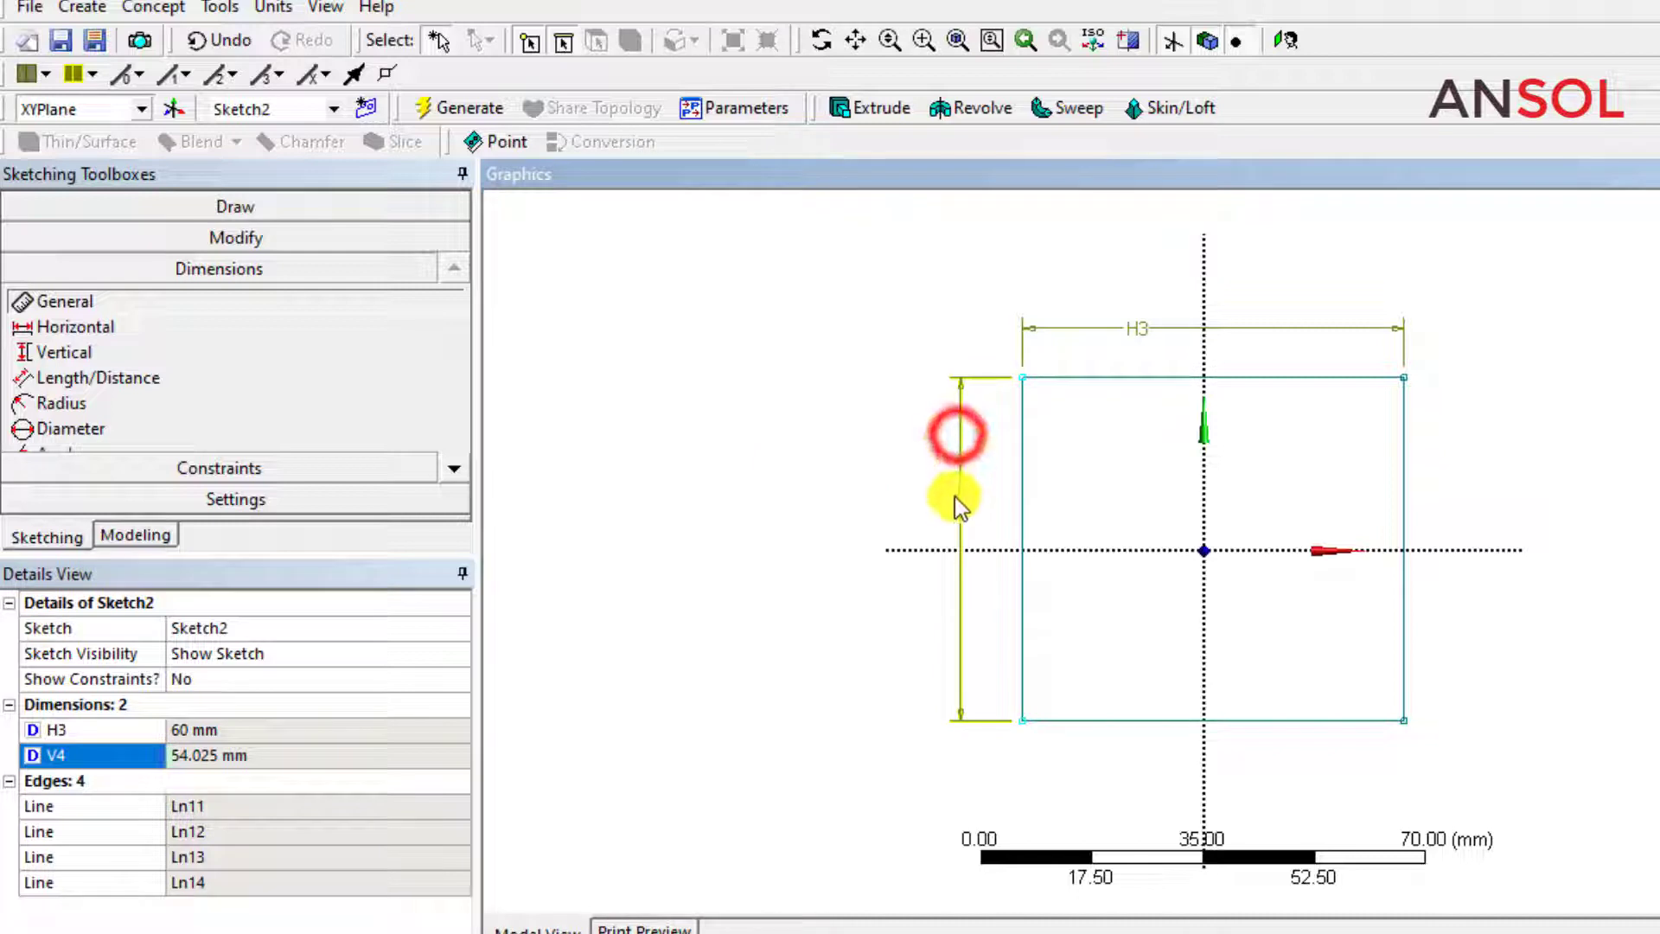
pyautogui.click(955, 497)
pyautogui.click(222, 754)
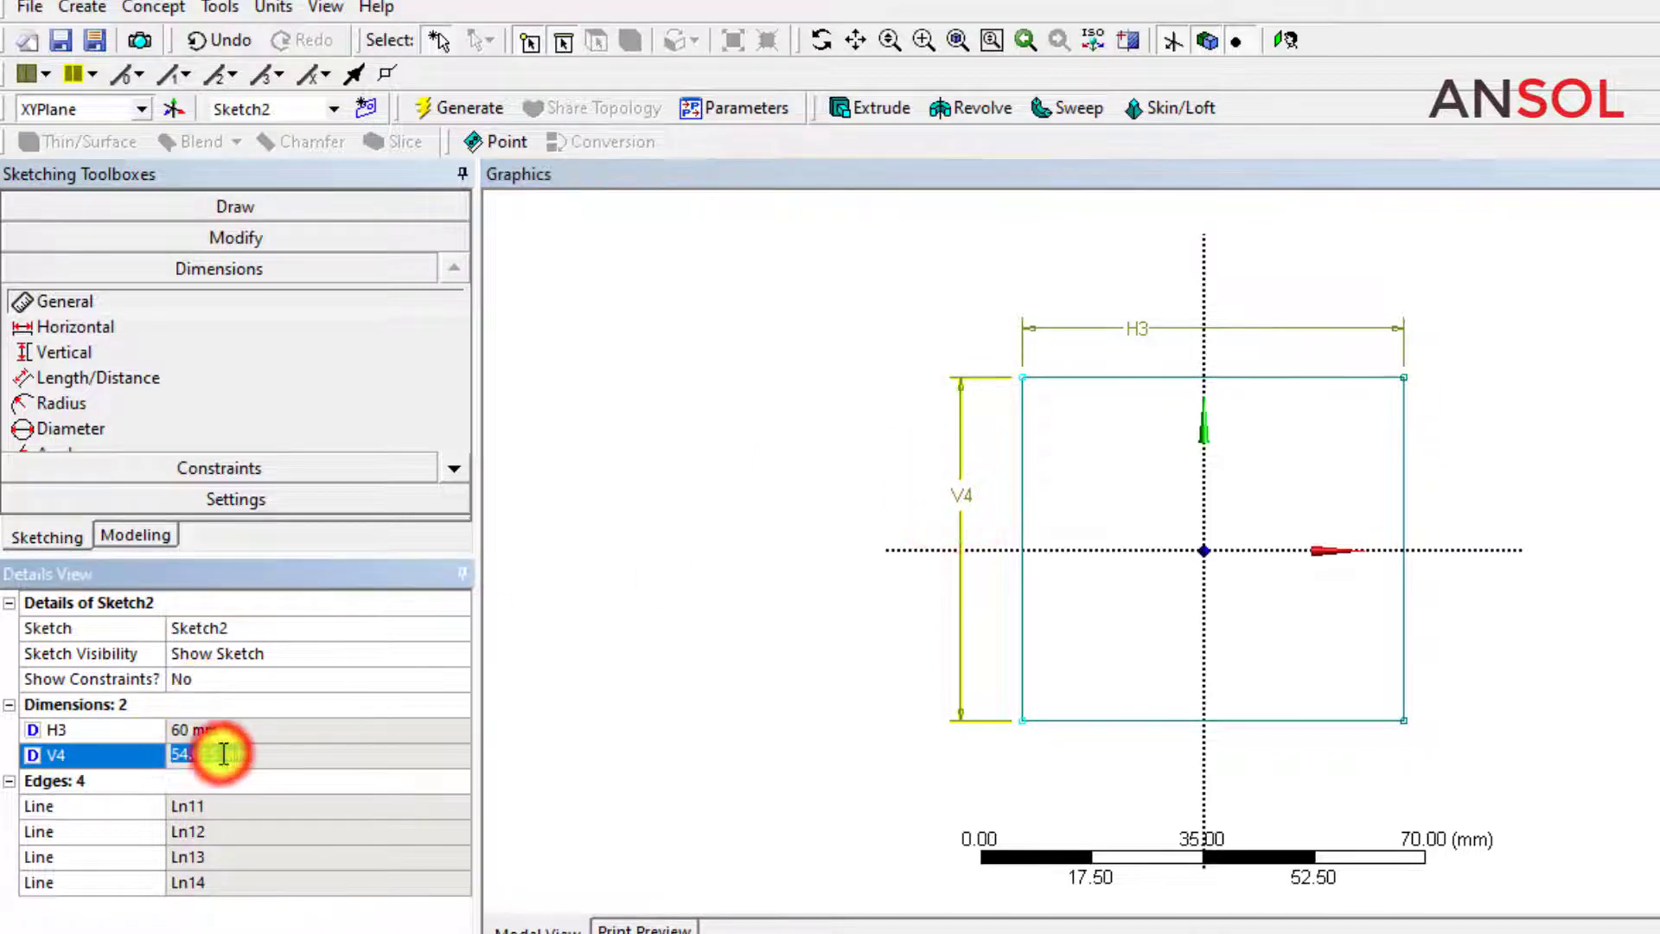
pyautogui.click(221, 754)
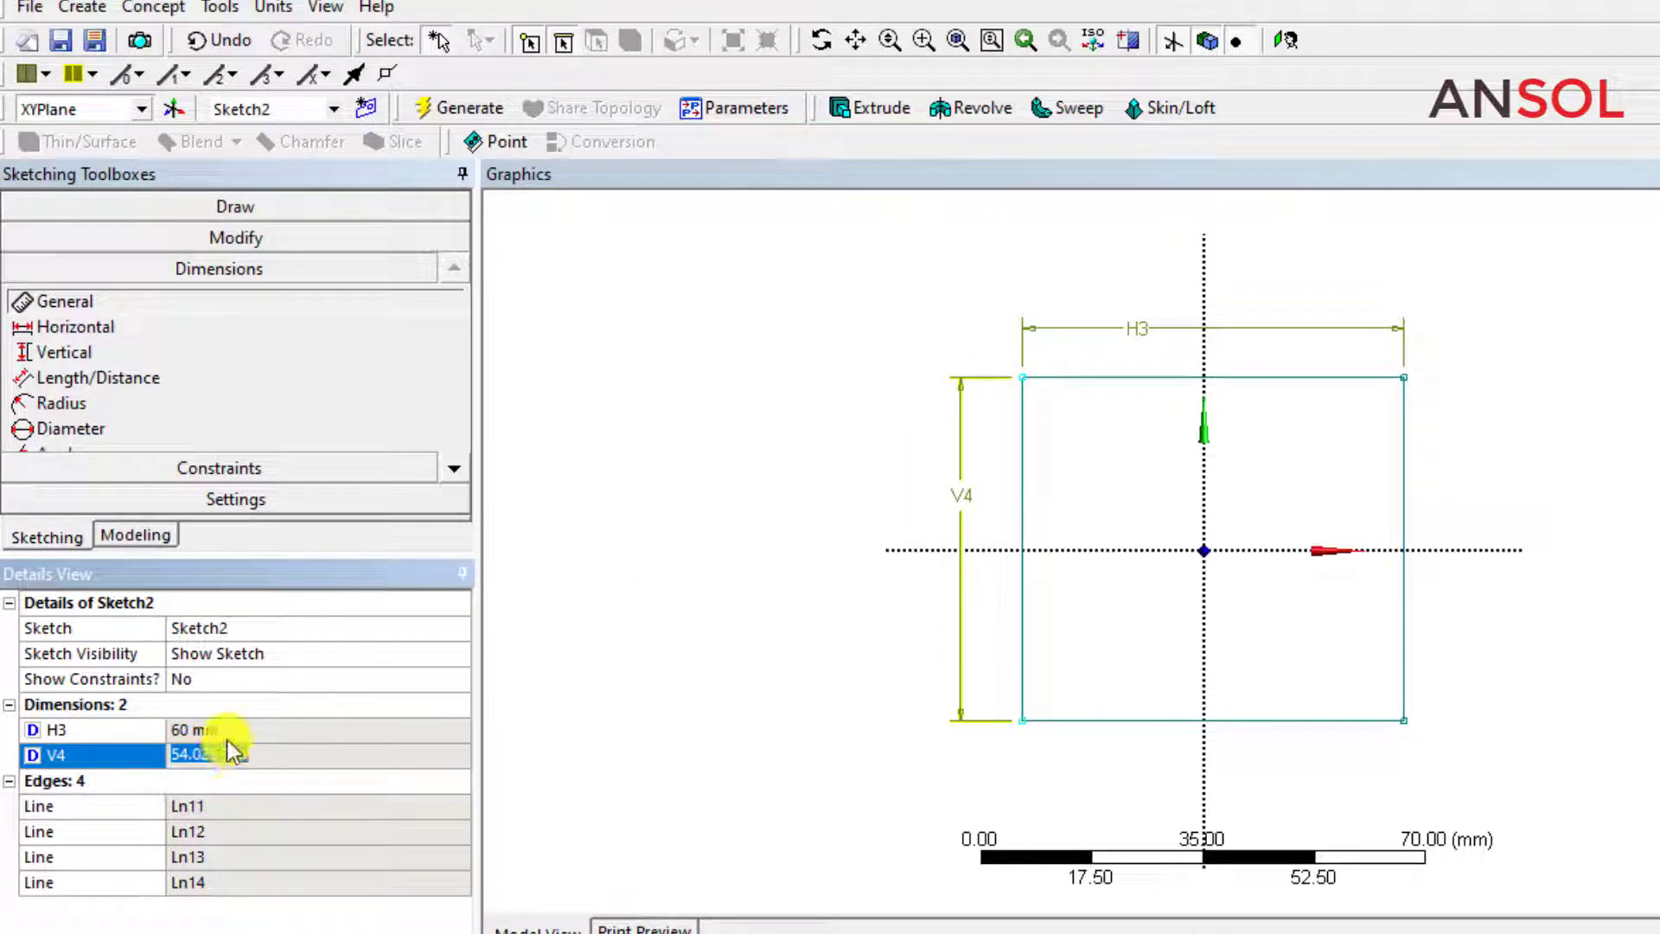
# Remove the design parameter from the rectangle's vertical dimension and set that dimension to 60 mm.
pyautogui.click(35, 758)
pyautogui.click(36, 759)
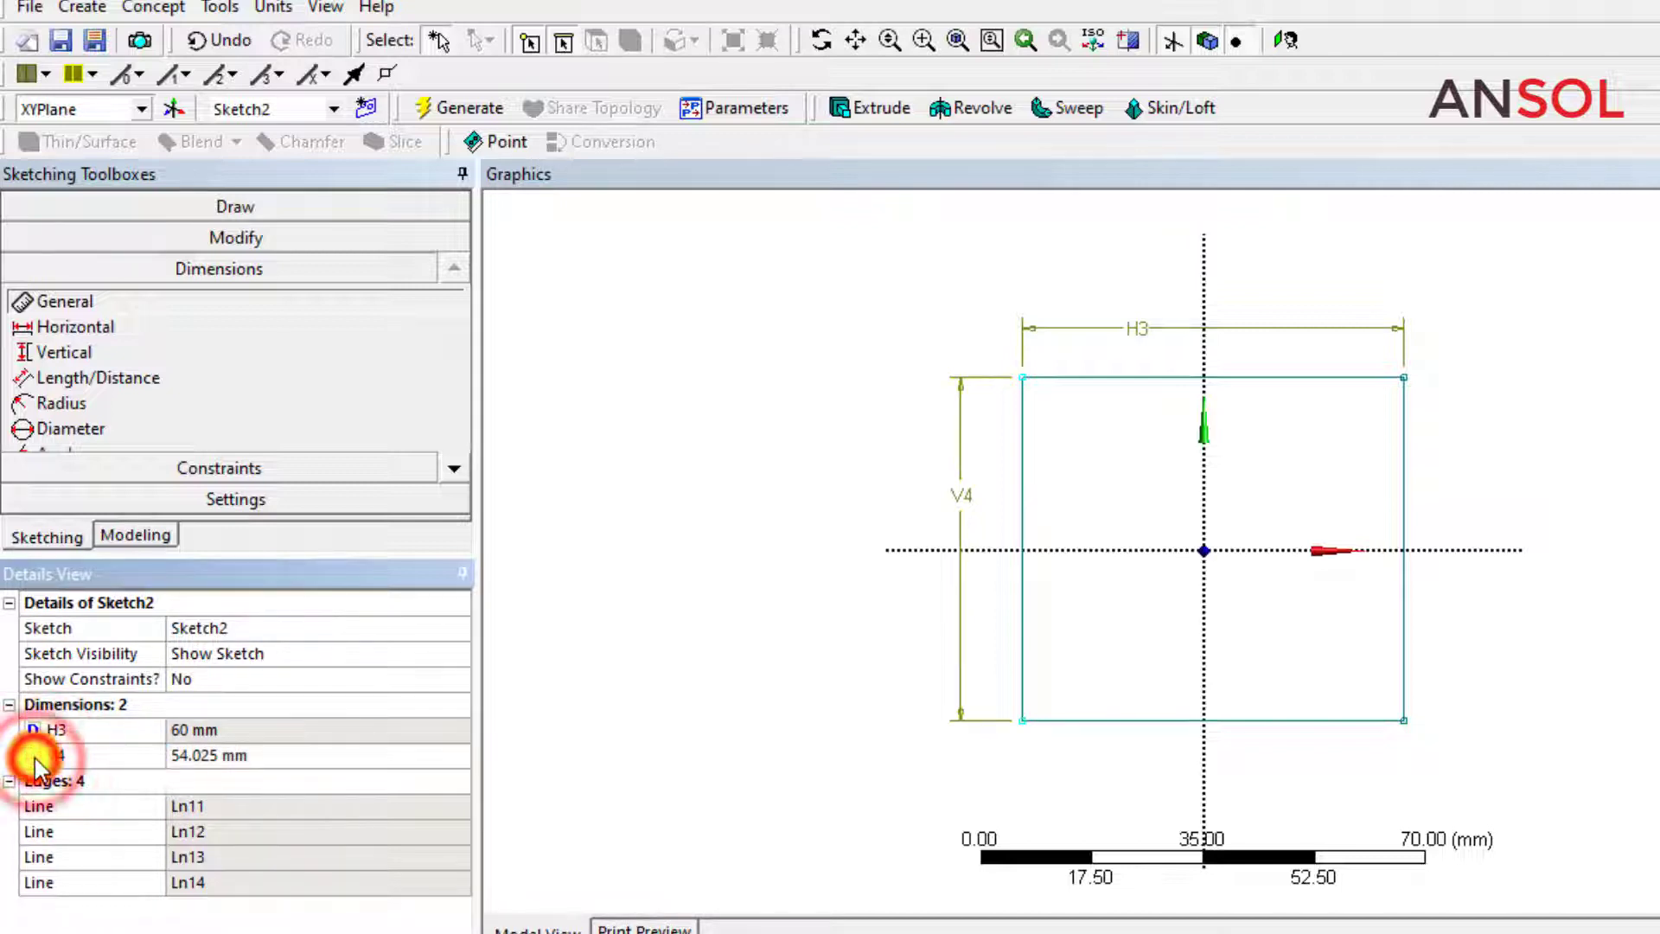
pyautogui.click(233, 759)
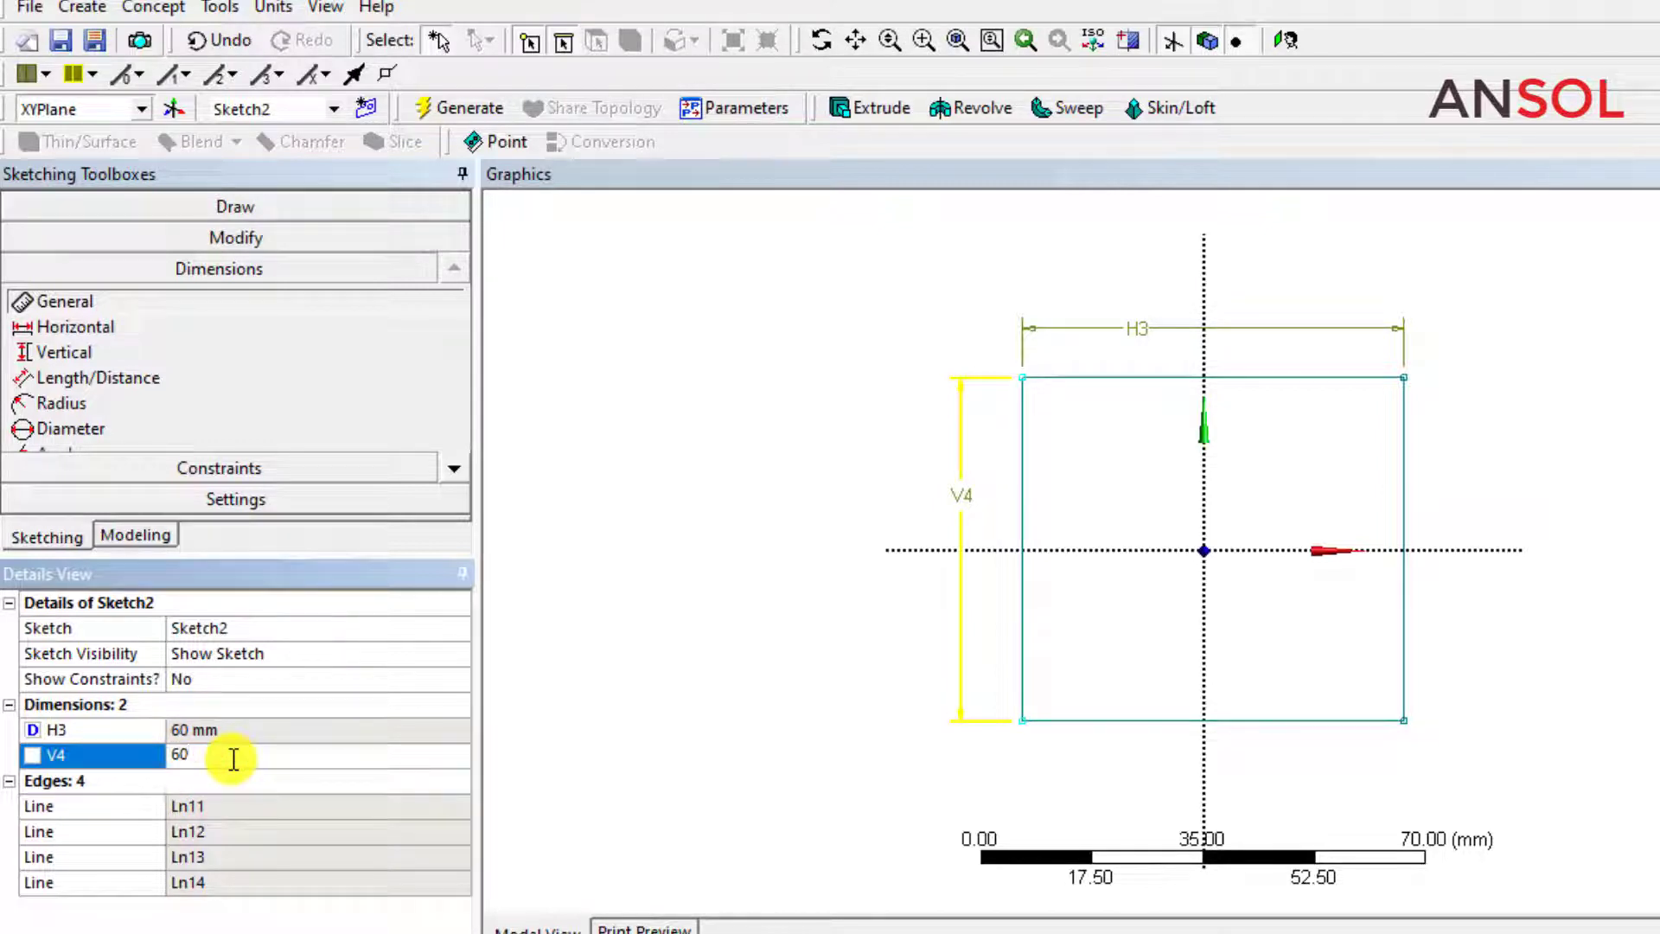
pyautogui.write('60')
pyautogui.press('Return')
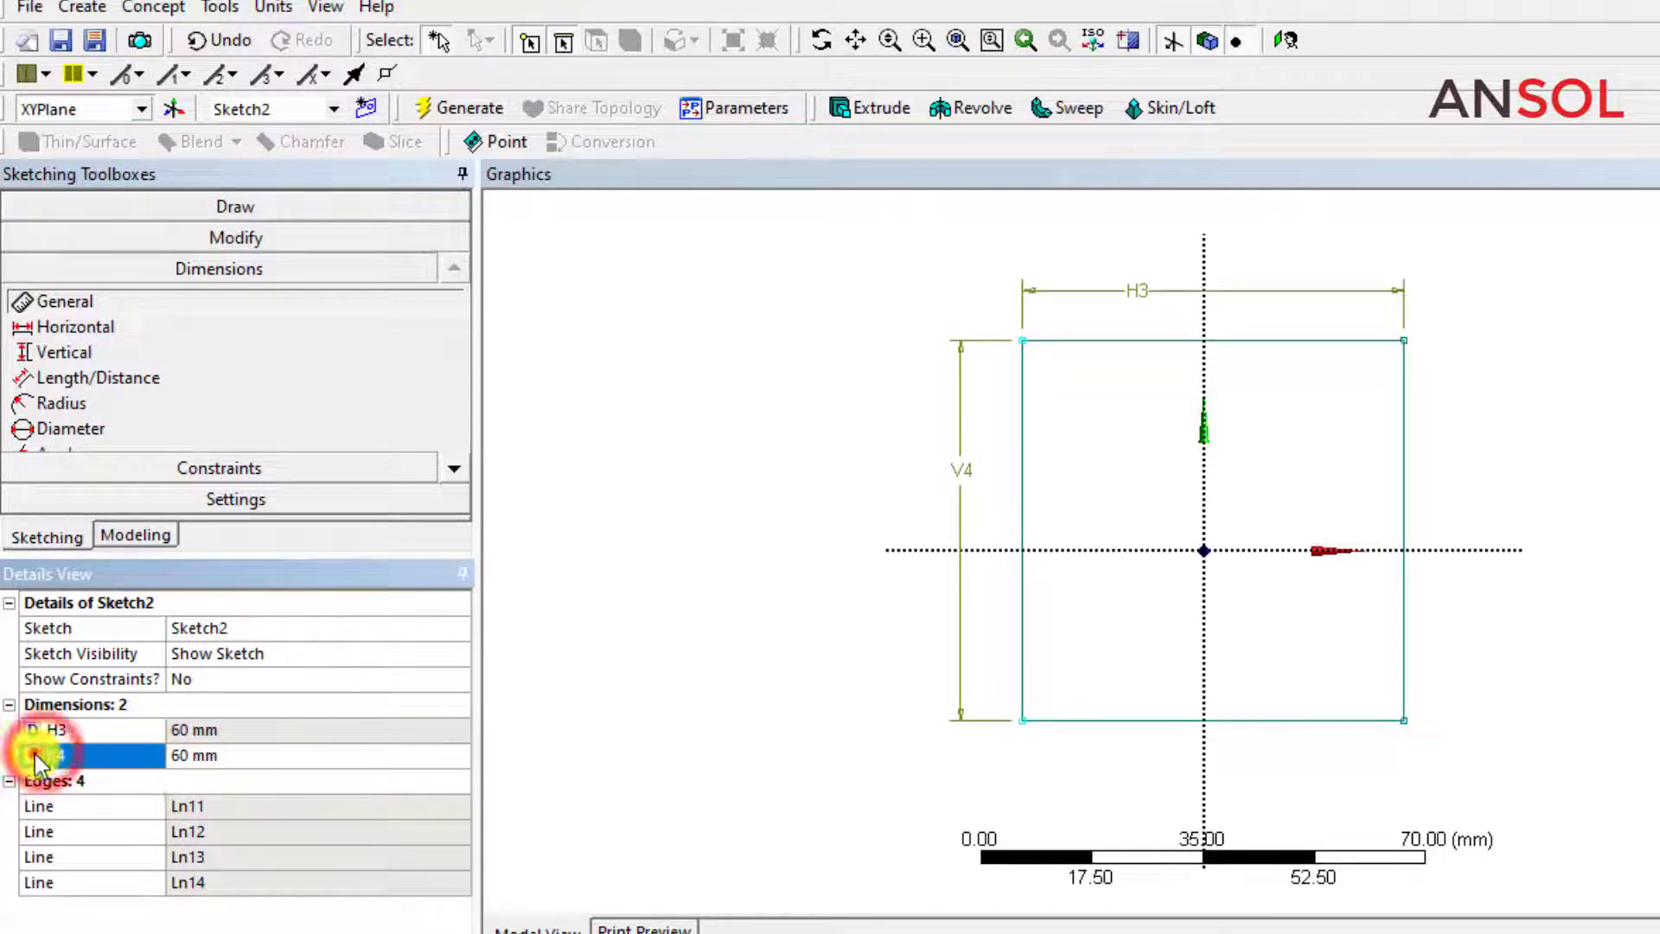
# Make the rectangle's vertical dimension a design parameter again and generate the model with the finished sketch.
pyautogui.click(34, 754)
pyautogui.click(636, 657)
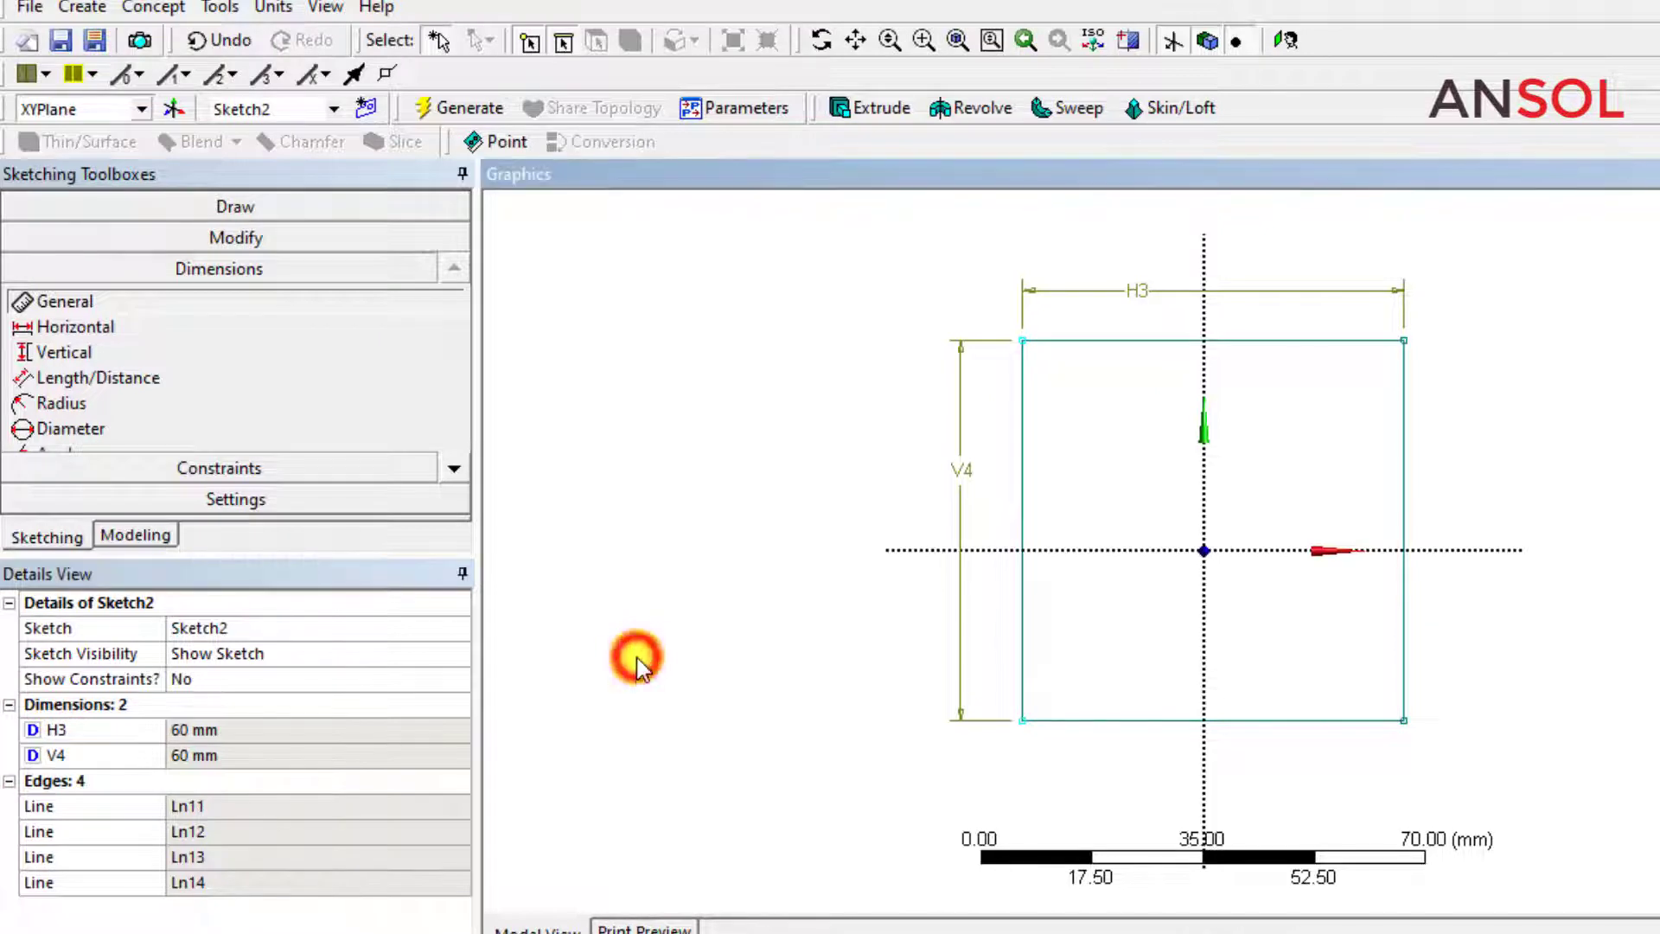
pyautogui.click(122, 538)
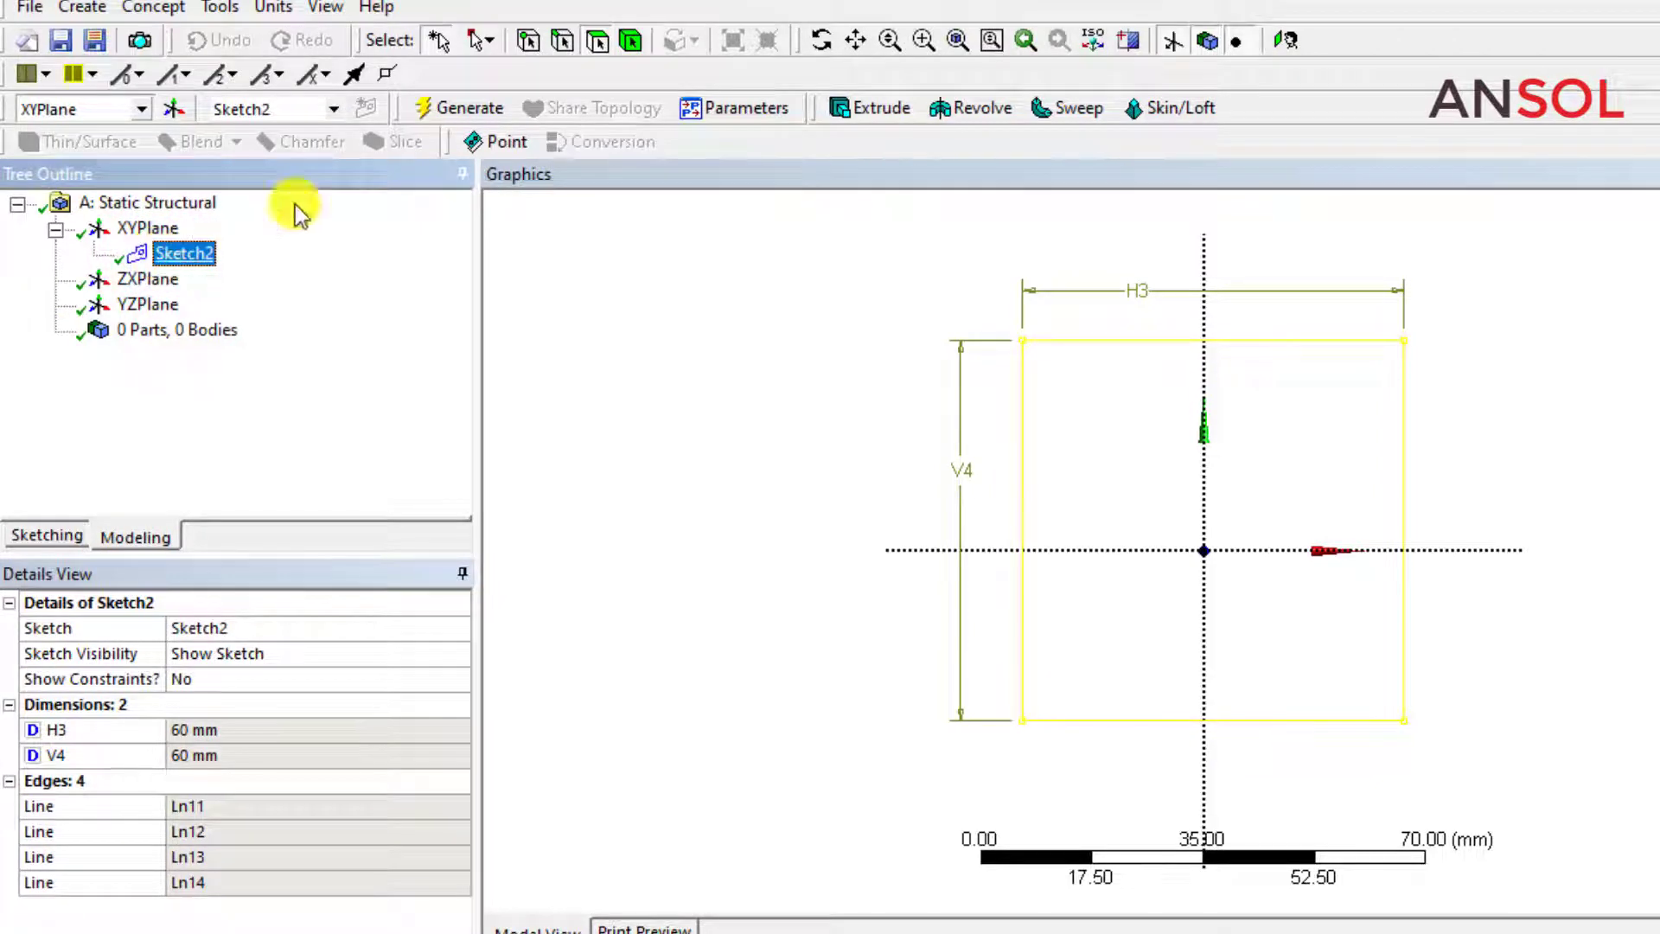
pyautogui.click(437, 111)
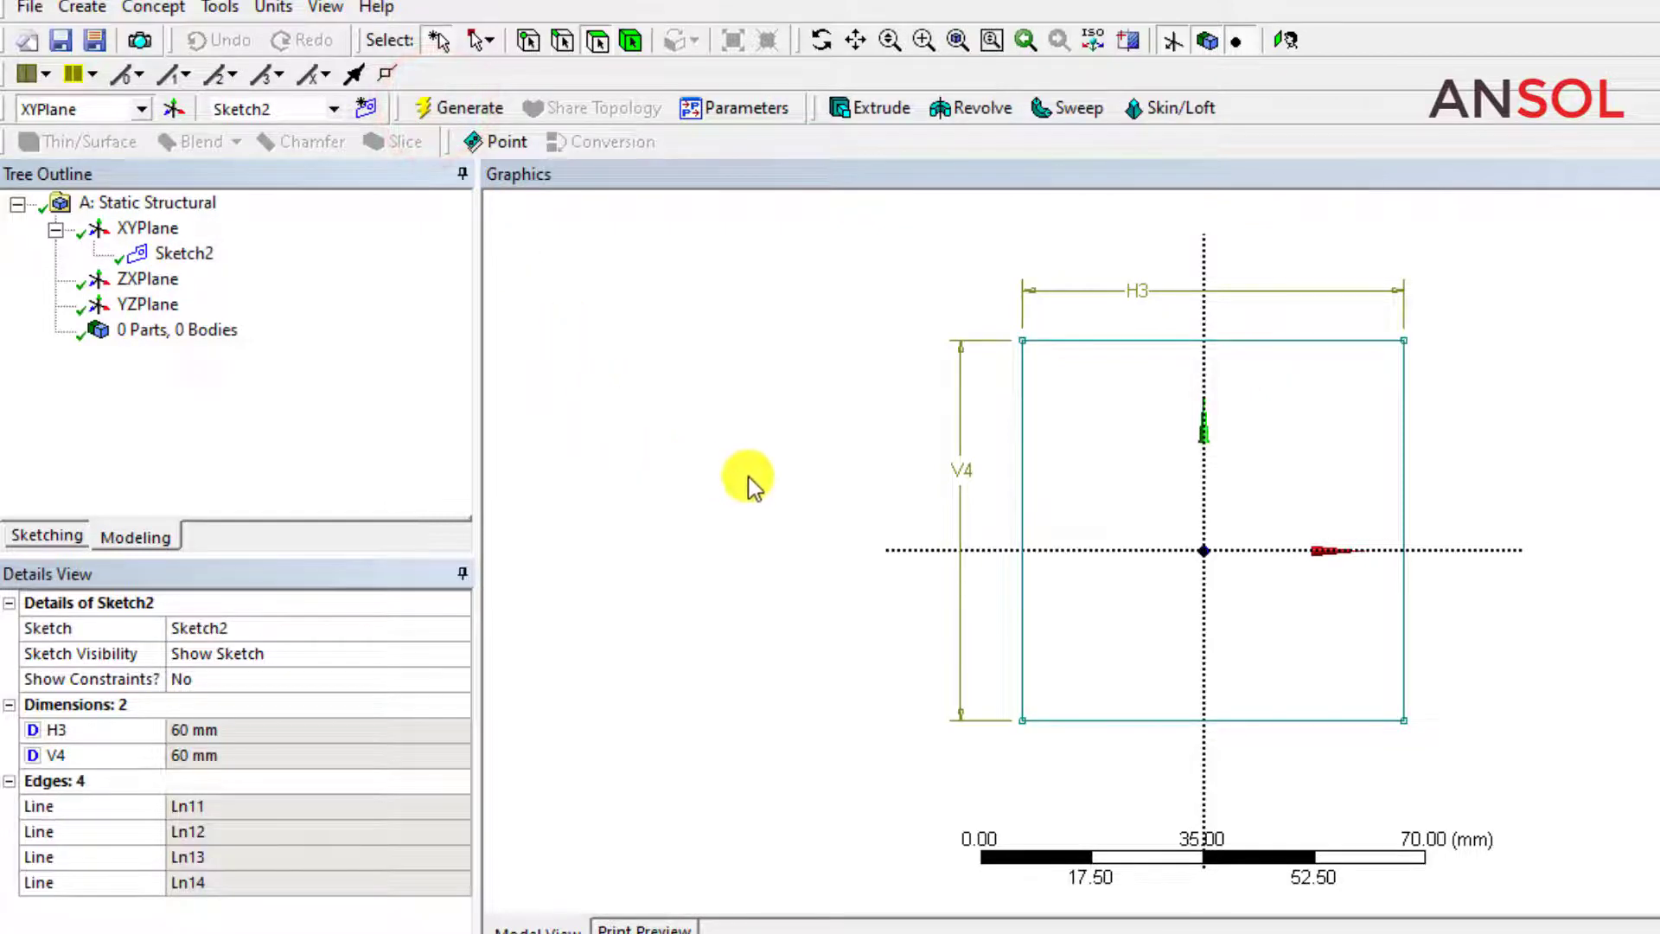
# Create an extrusion from the square sketch with a depth of 20 mm.
pyautogui.click(185, 254)
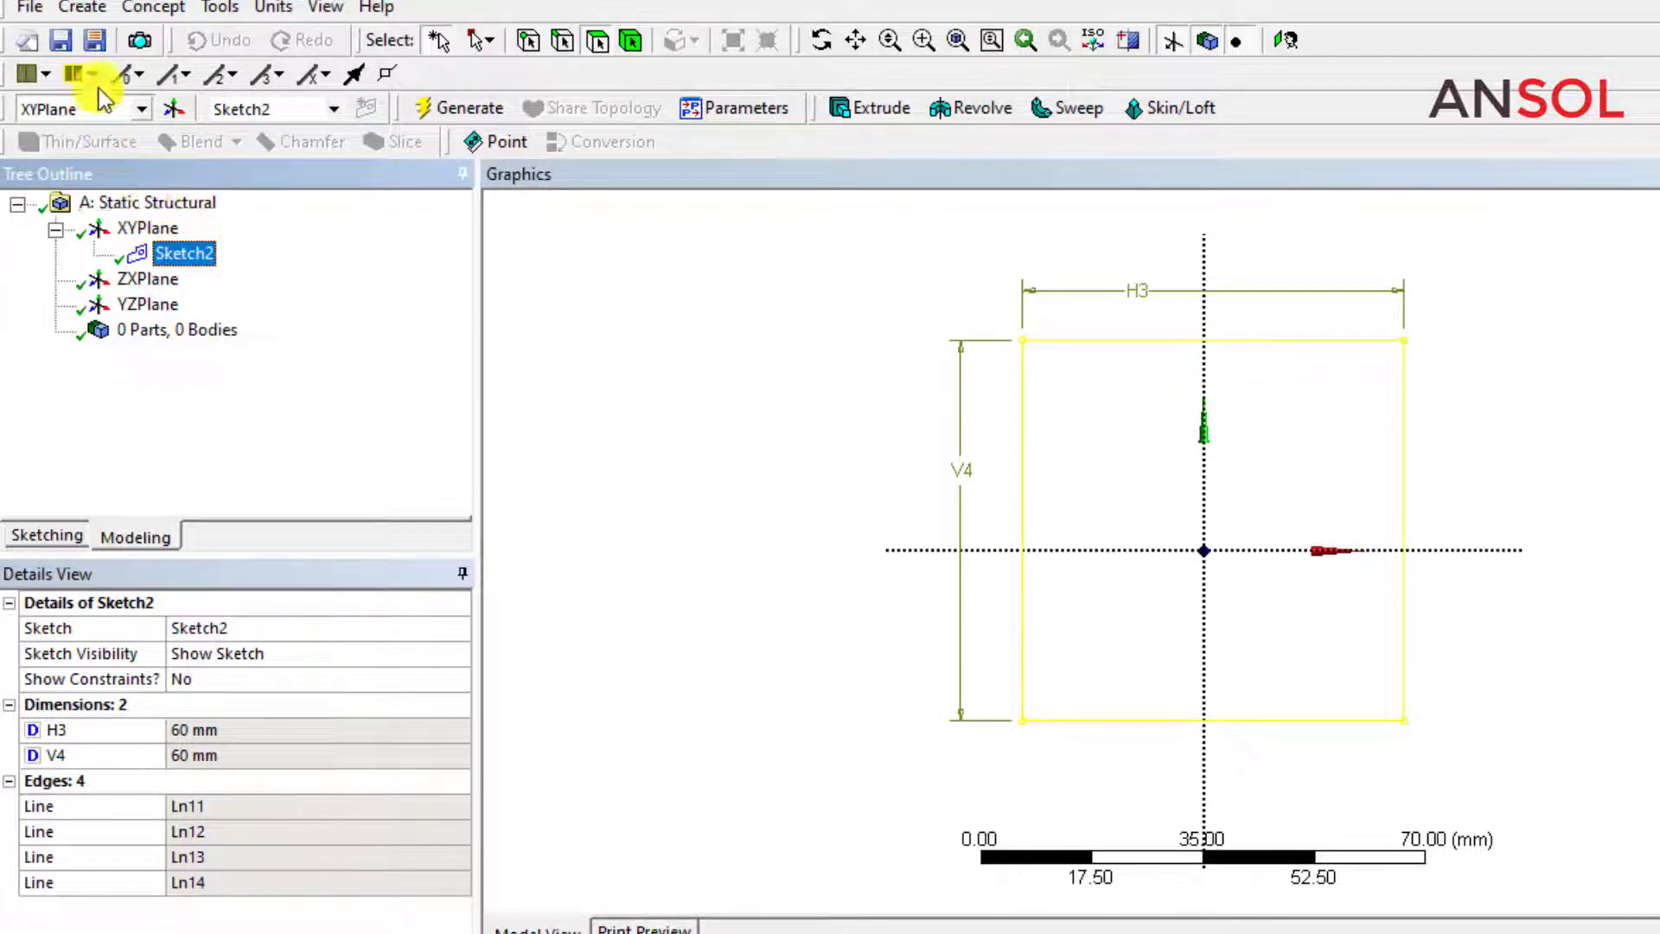
pyautogui.click(83, 8)
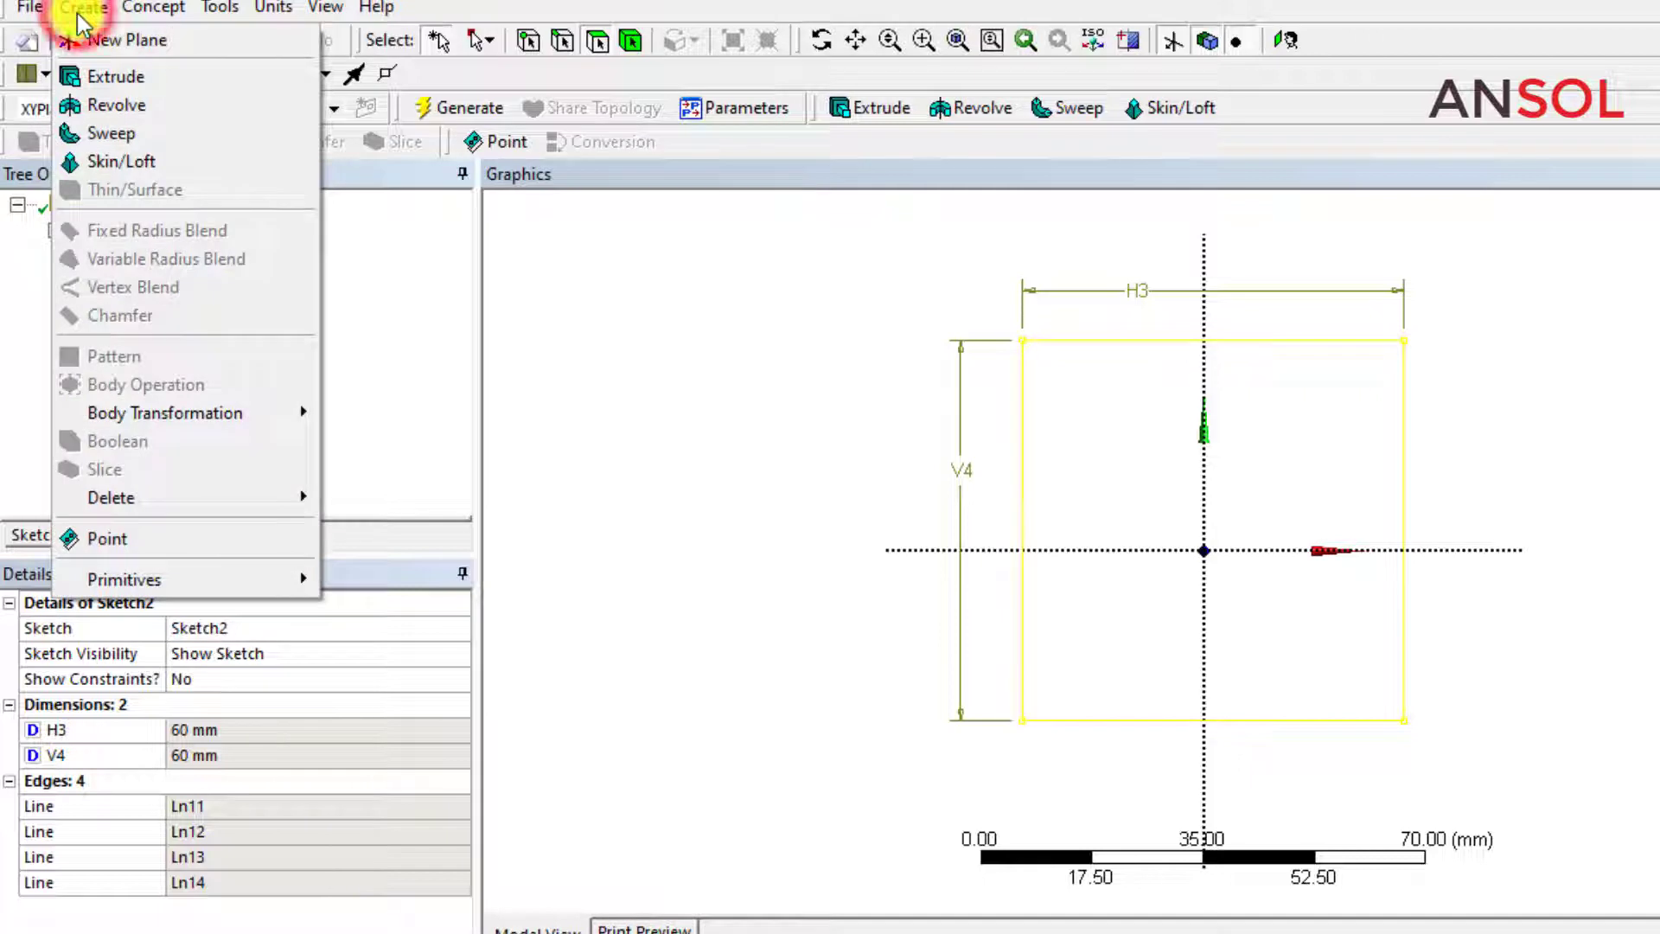
pyautogui.click(99, 78)
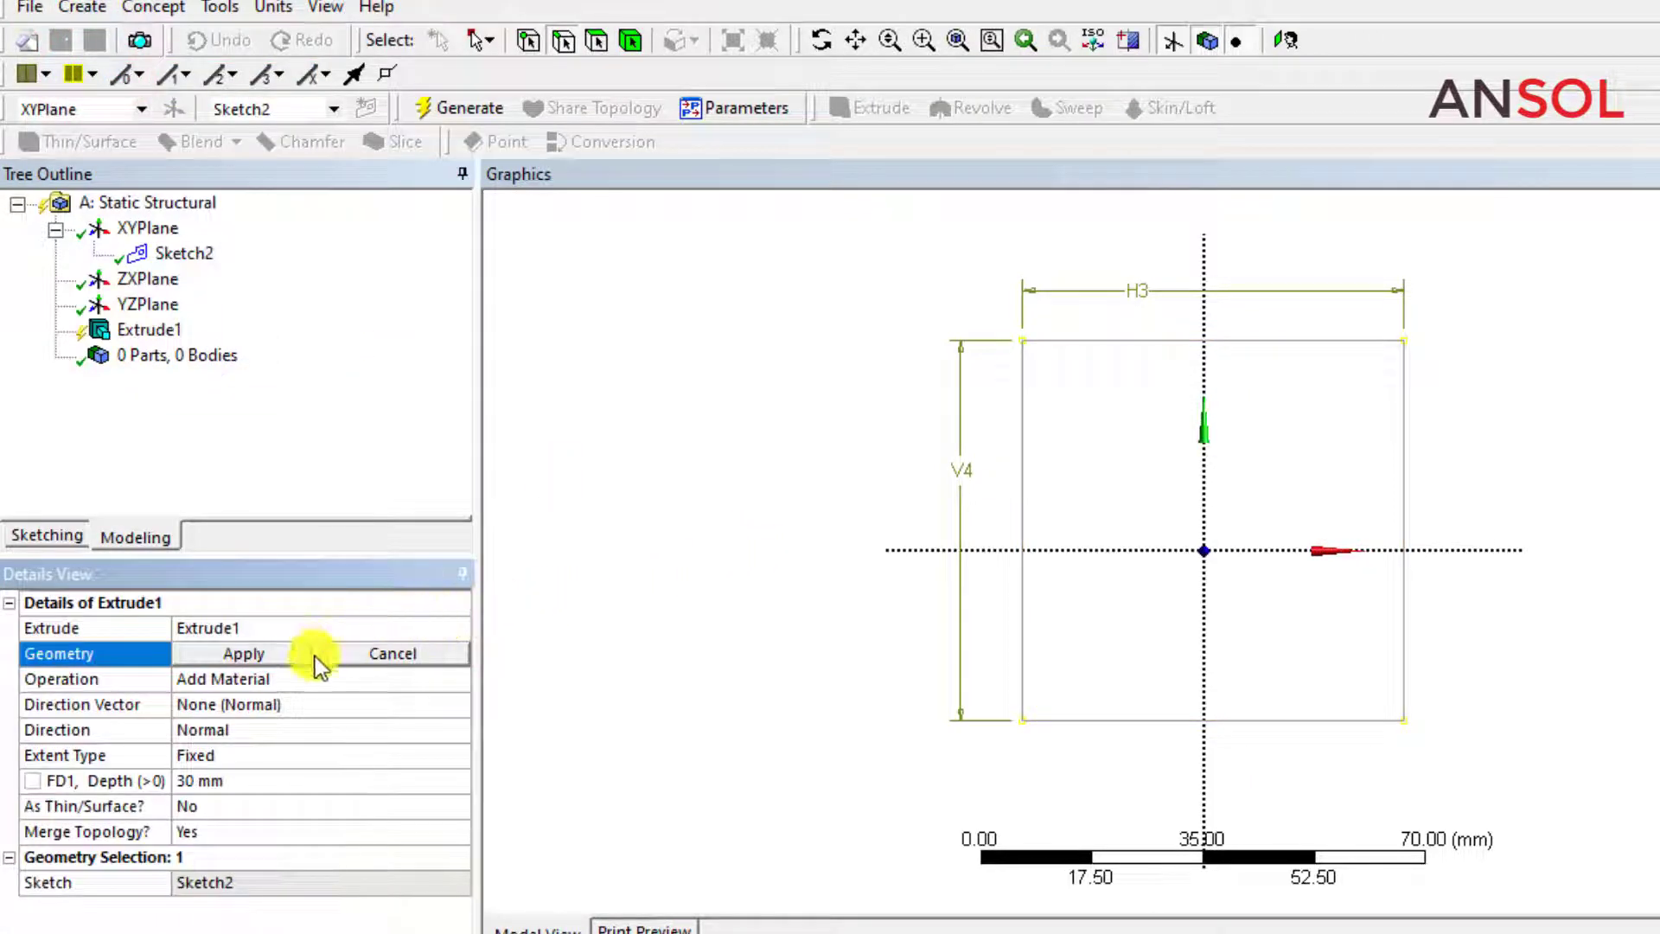
pyautogui.click(221, 785)
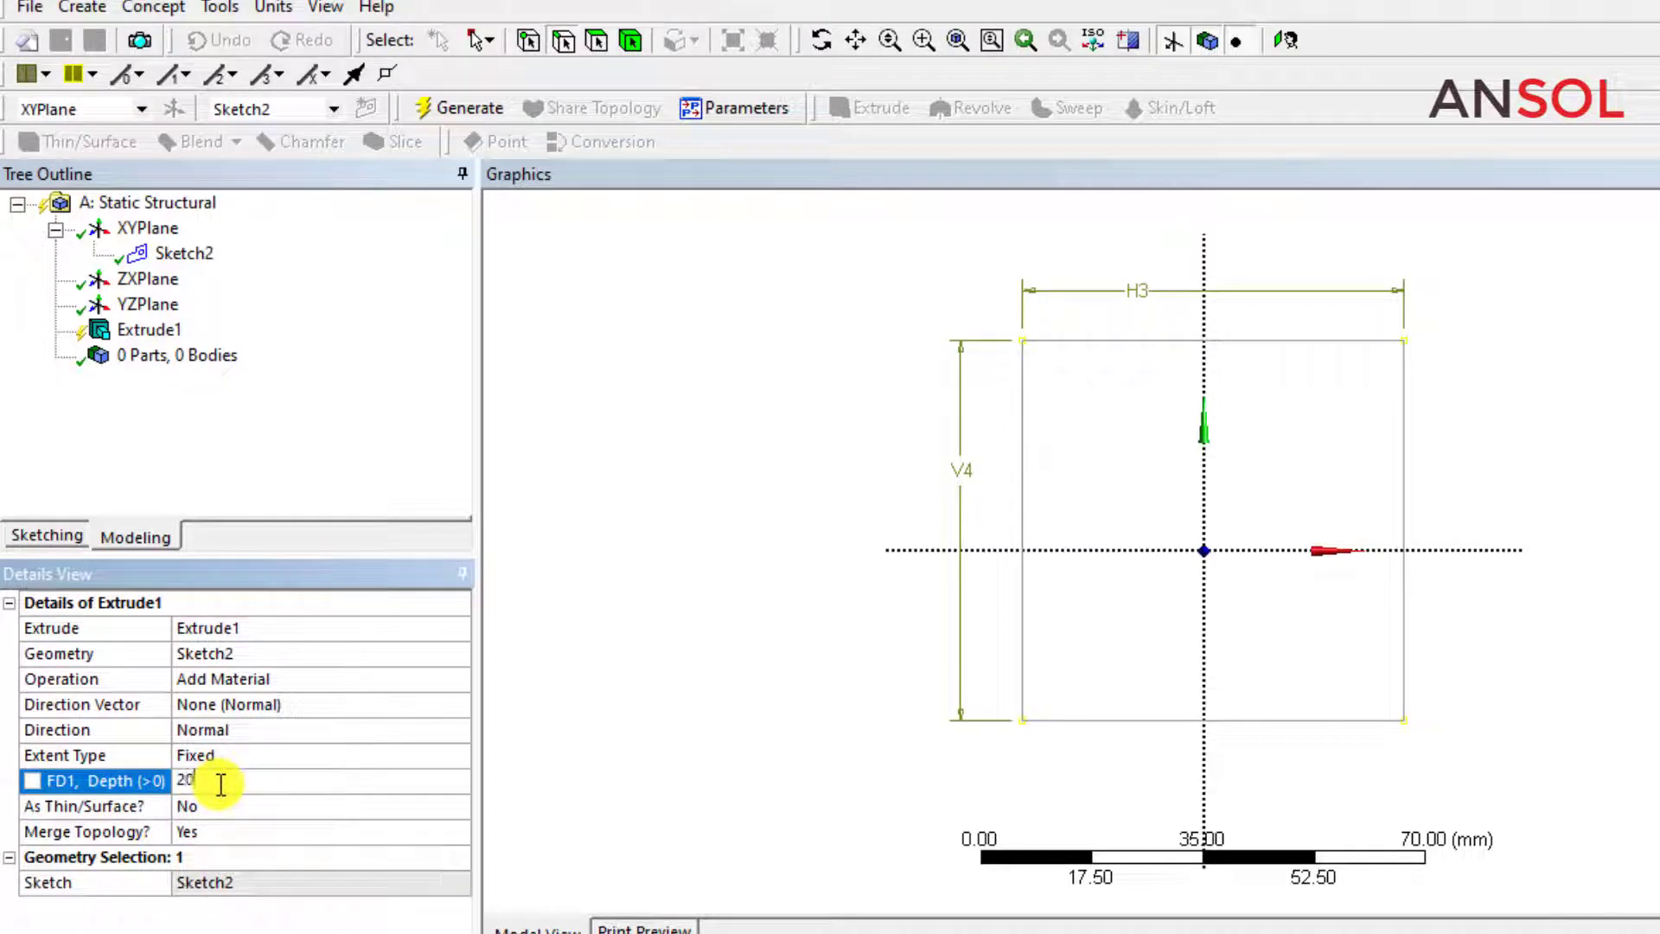
pyautogui.write('20')
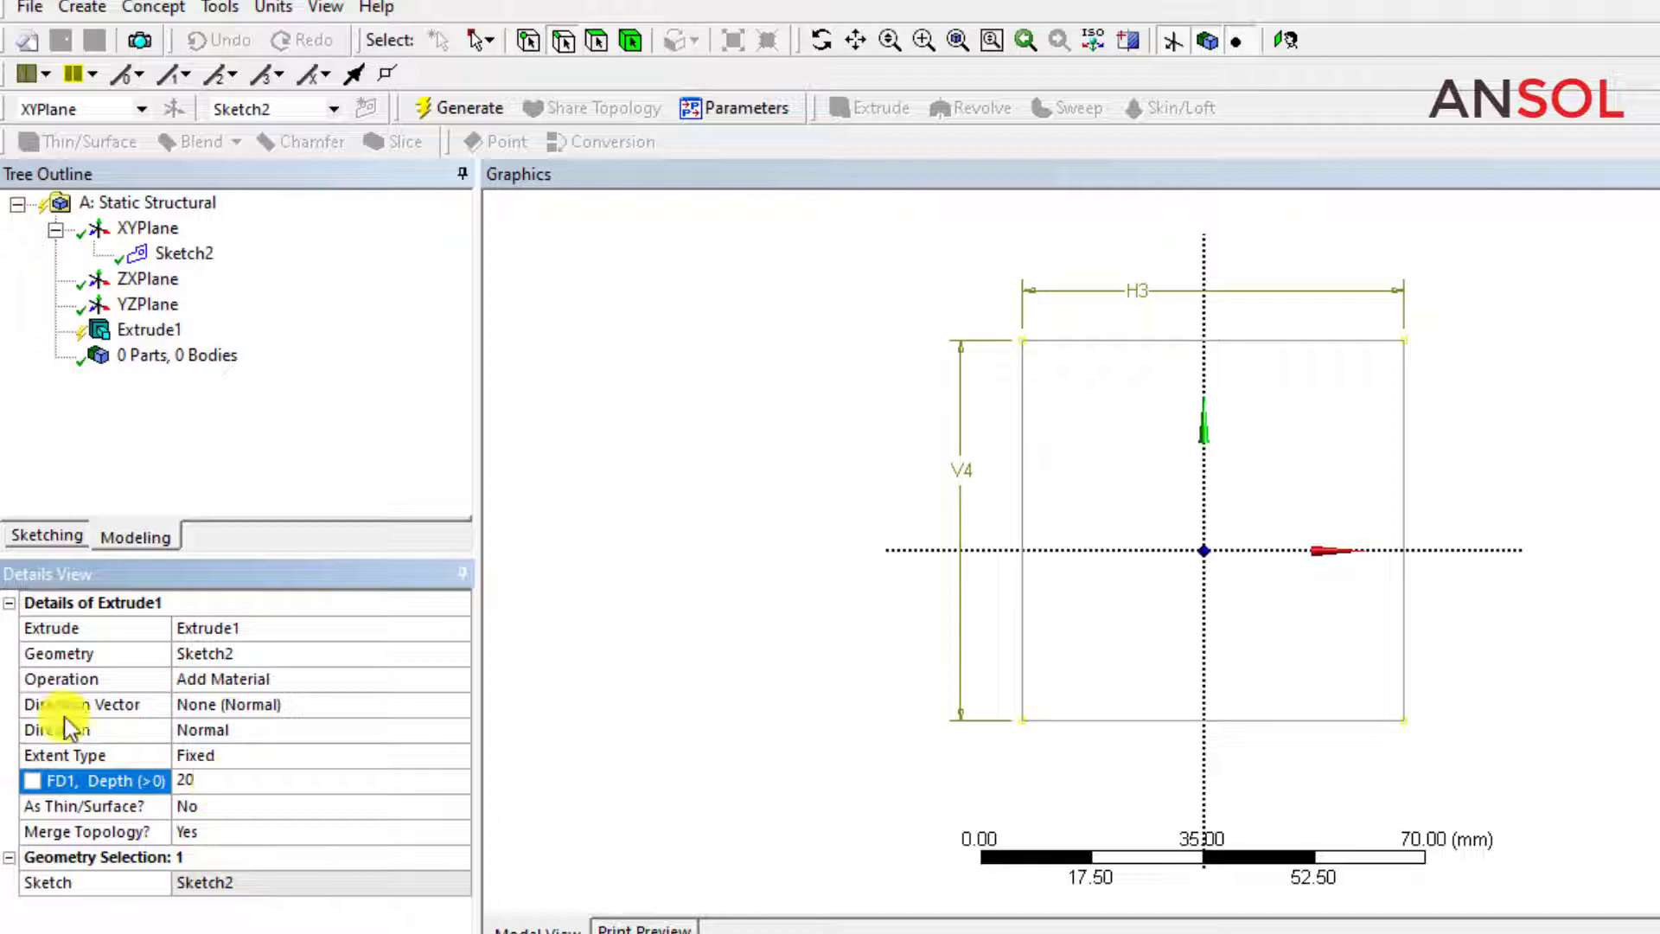
# Make the extrusion depth a design parameter named Thickness and generate the solid.
pyautogui.click(32, 780)
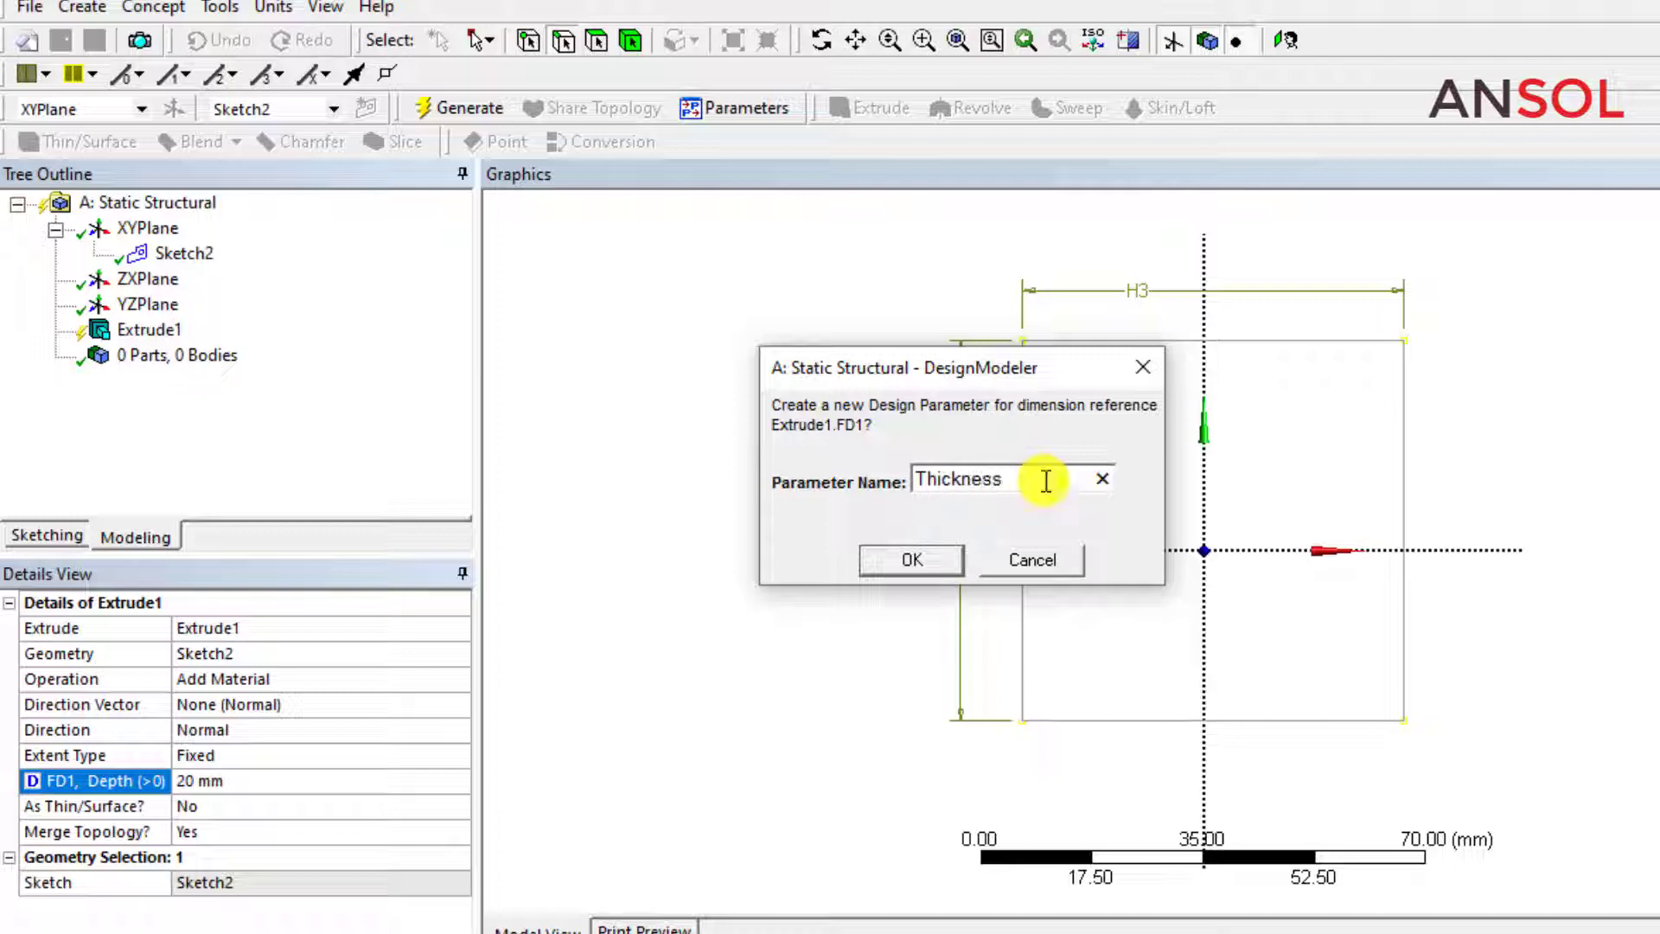
pyautogui.click(918, 562)
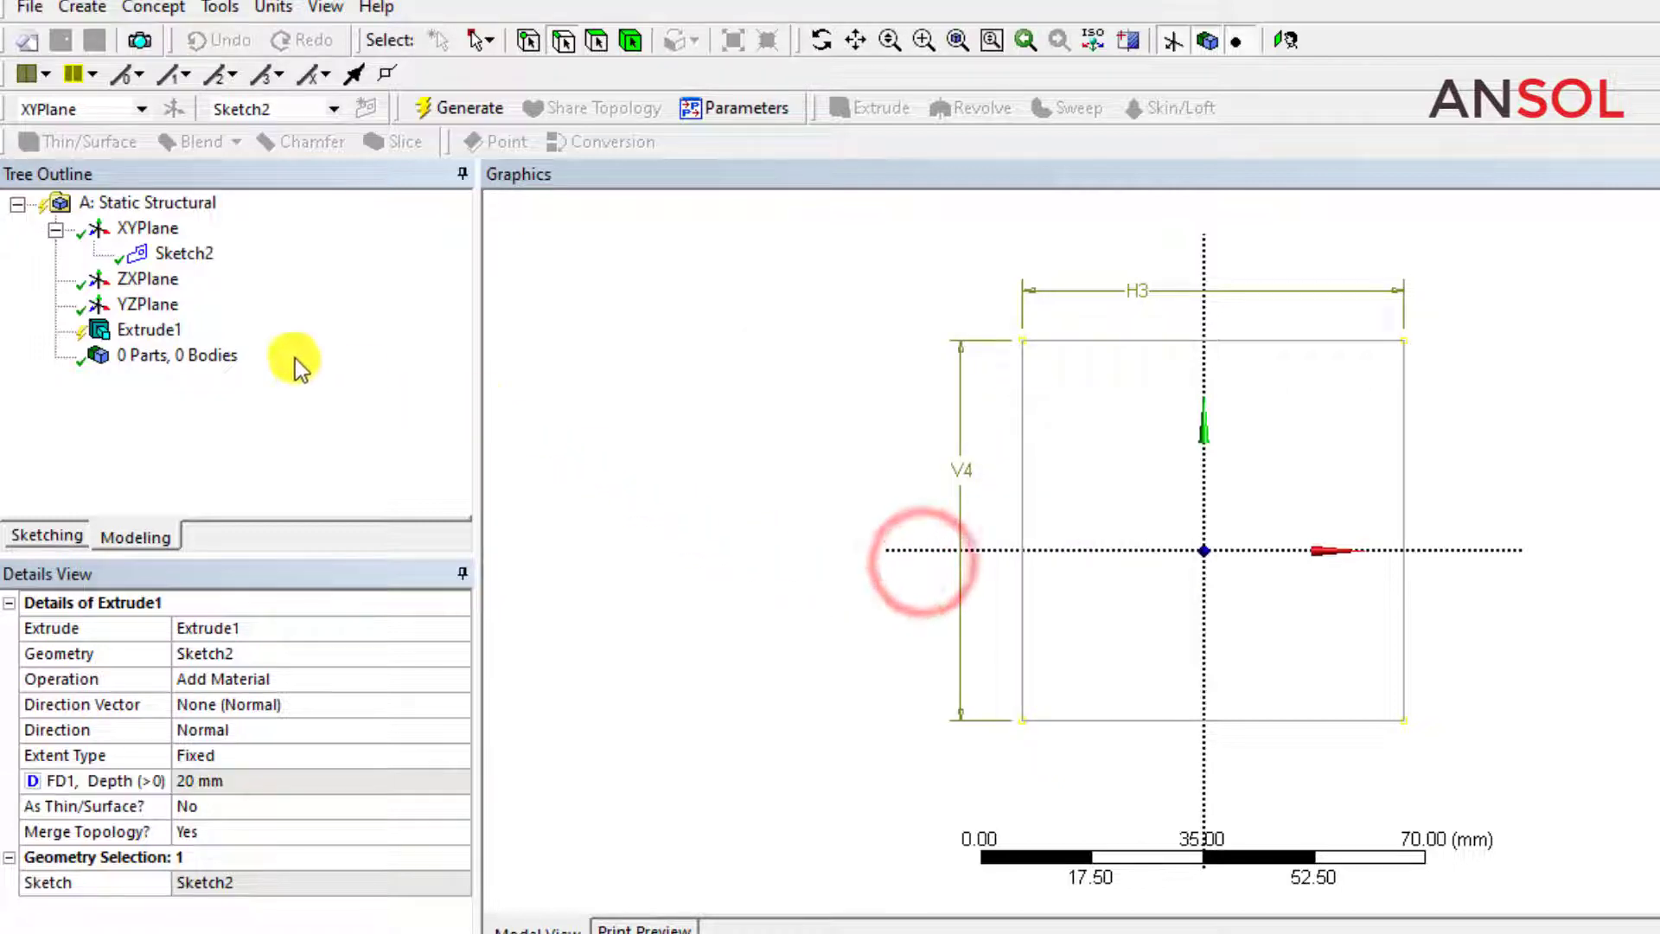
pyautogui.click(441, 110)
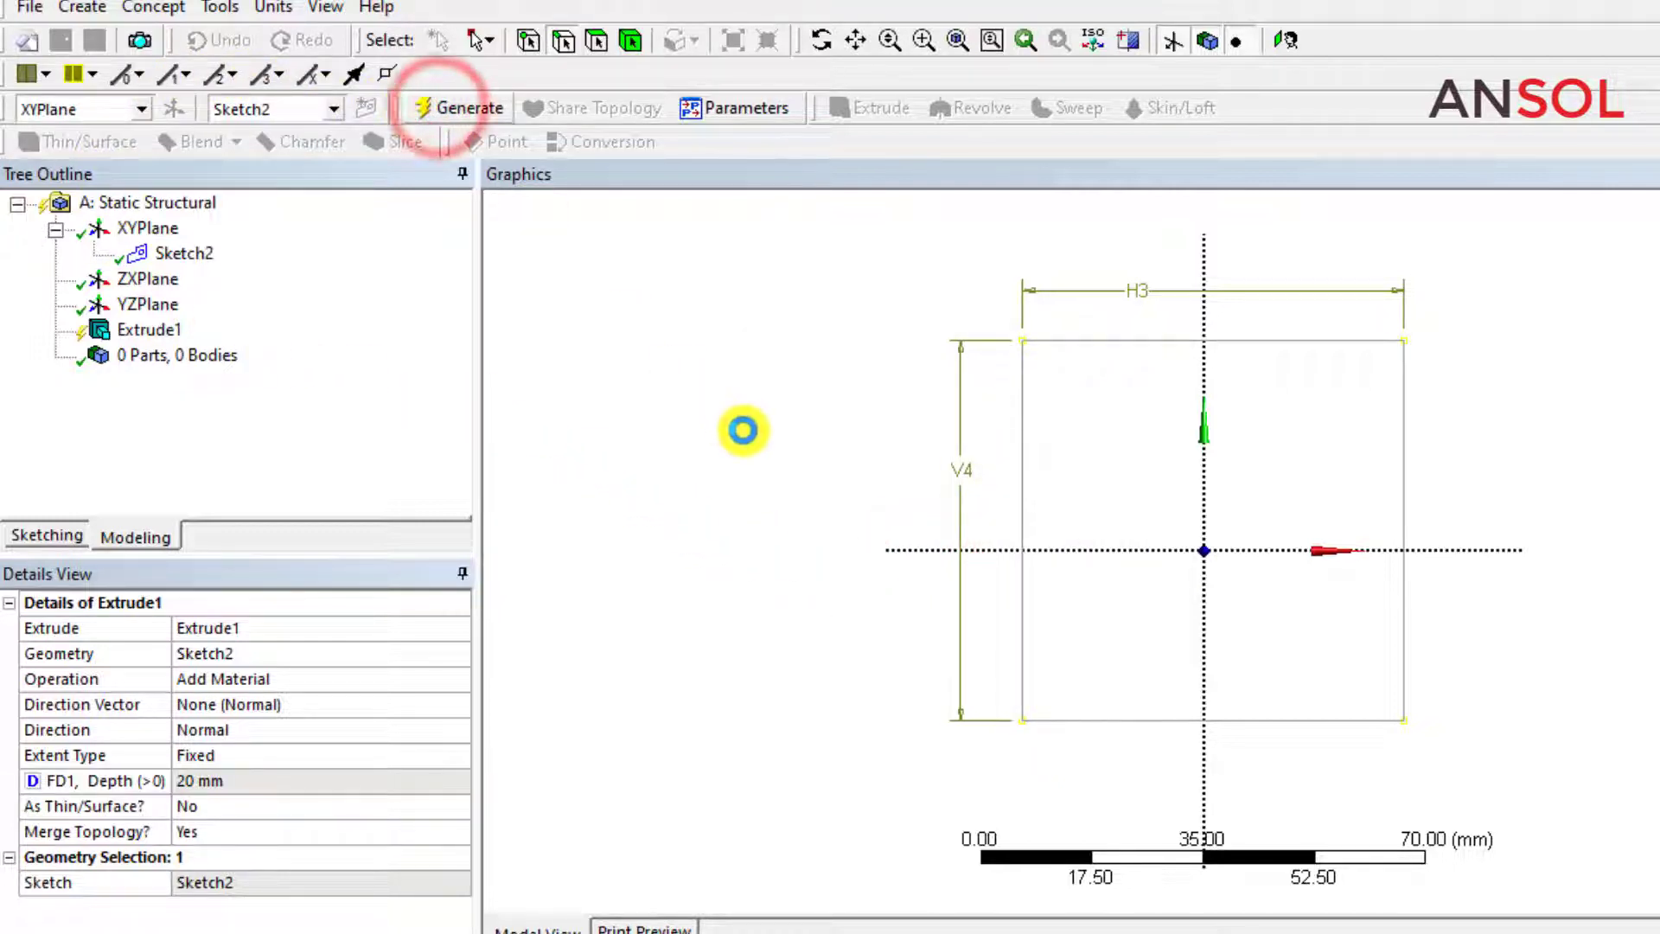
pyautogui.moveTo(751, 445); pyautogui.dragTo(760, 501, button='middle')
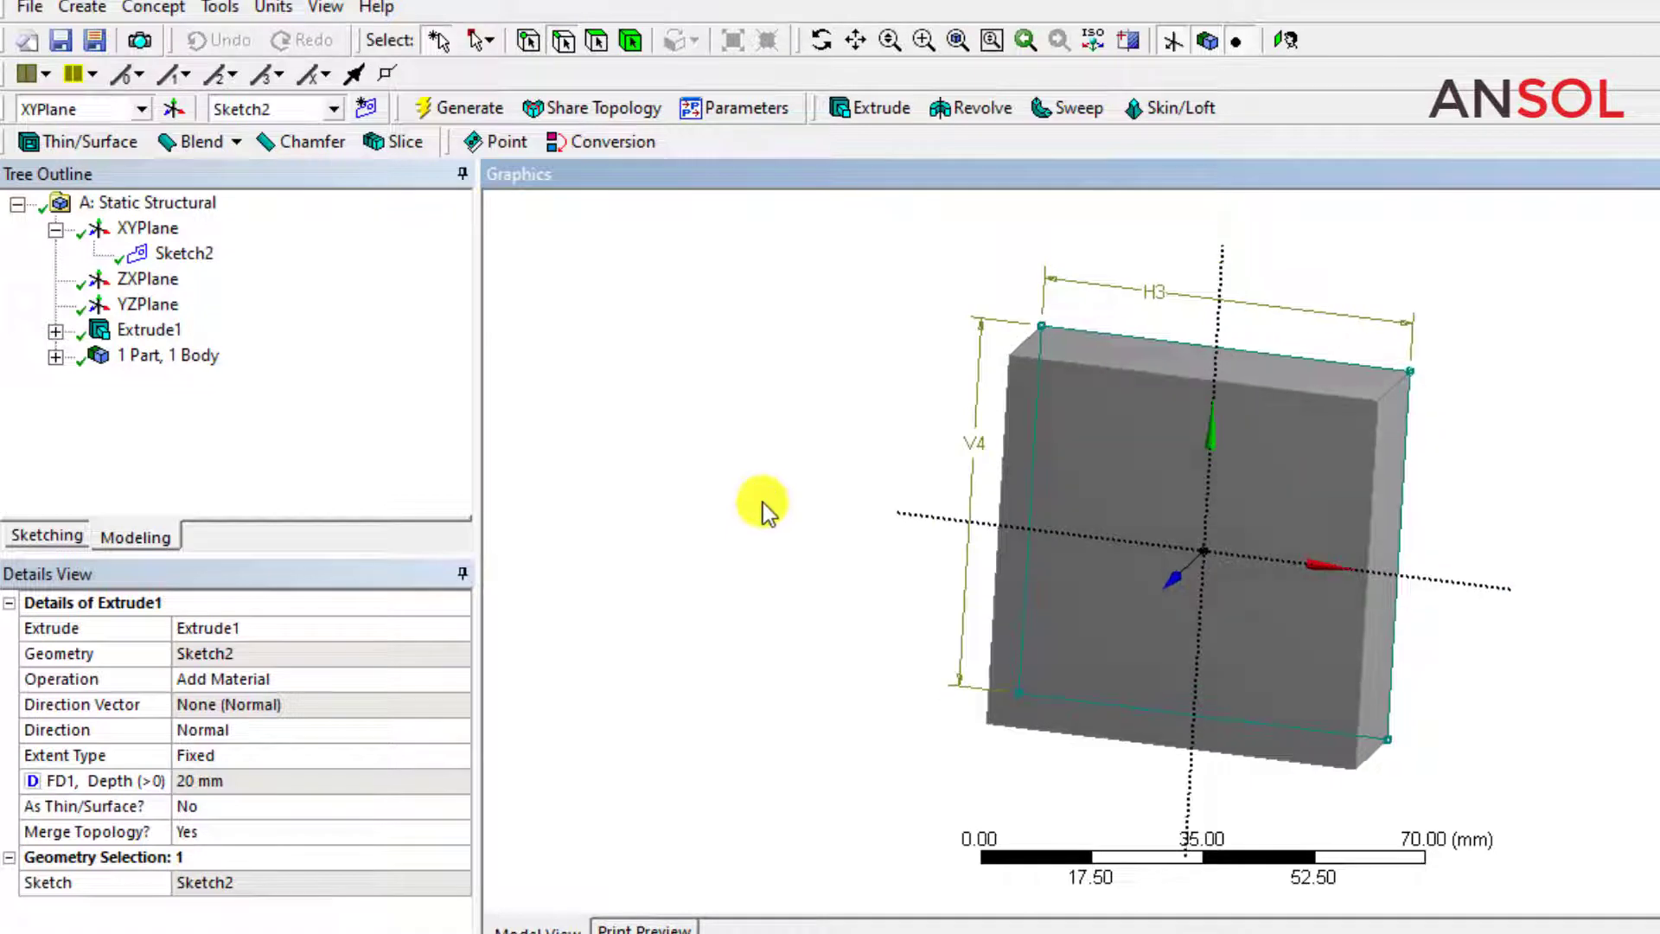
# Remove the design parameter from the extrusion's depth and set the depth to 10 mm.
pyautogui.click(55, 332)
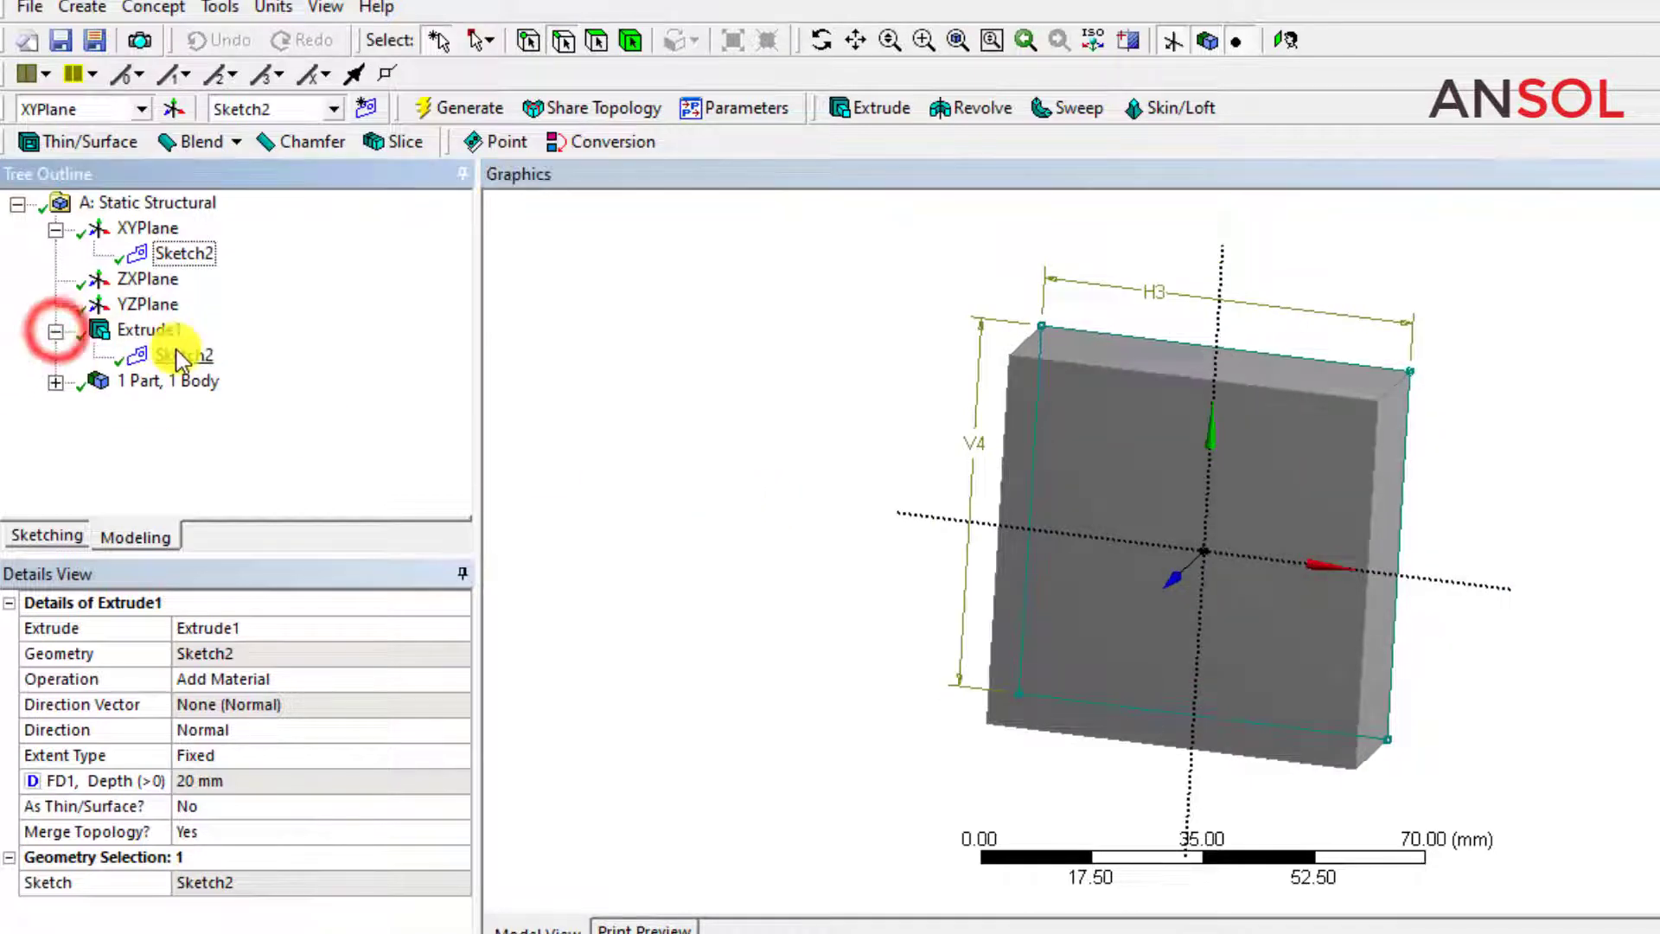
pyautogui.click(177, 354)
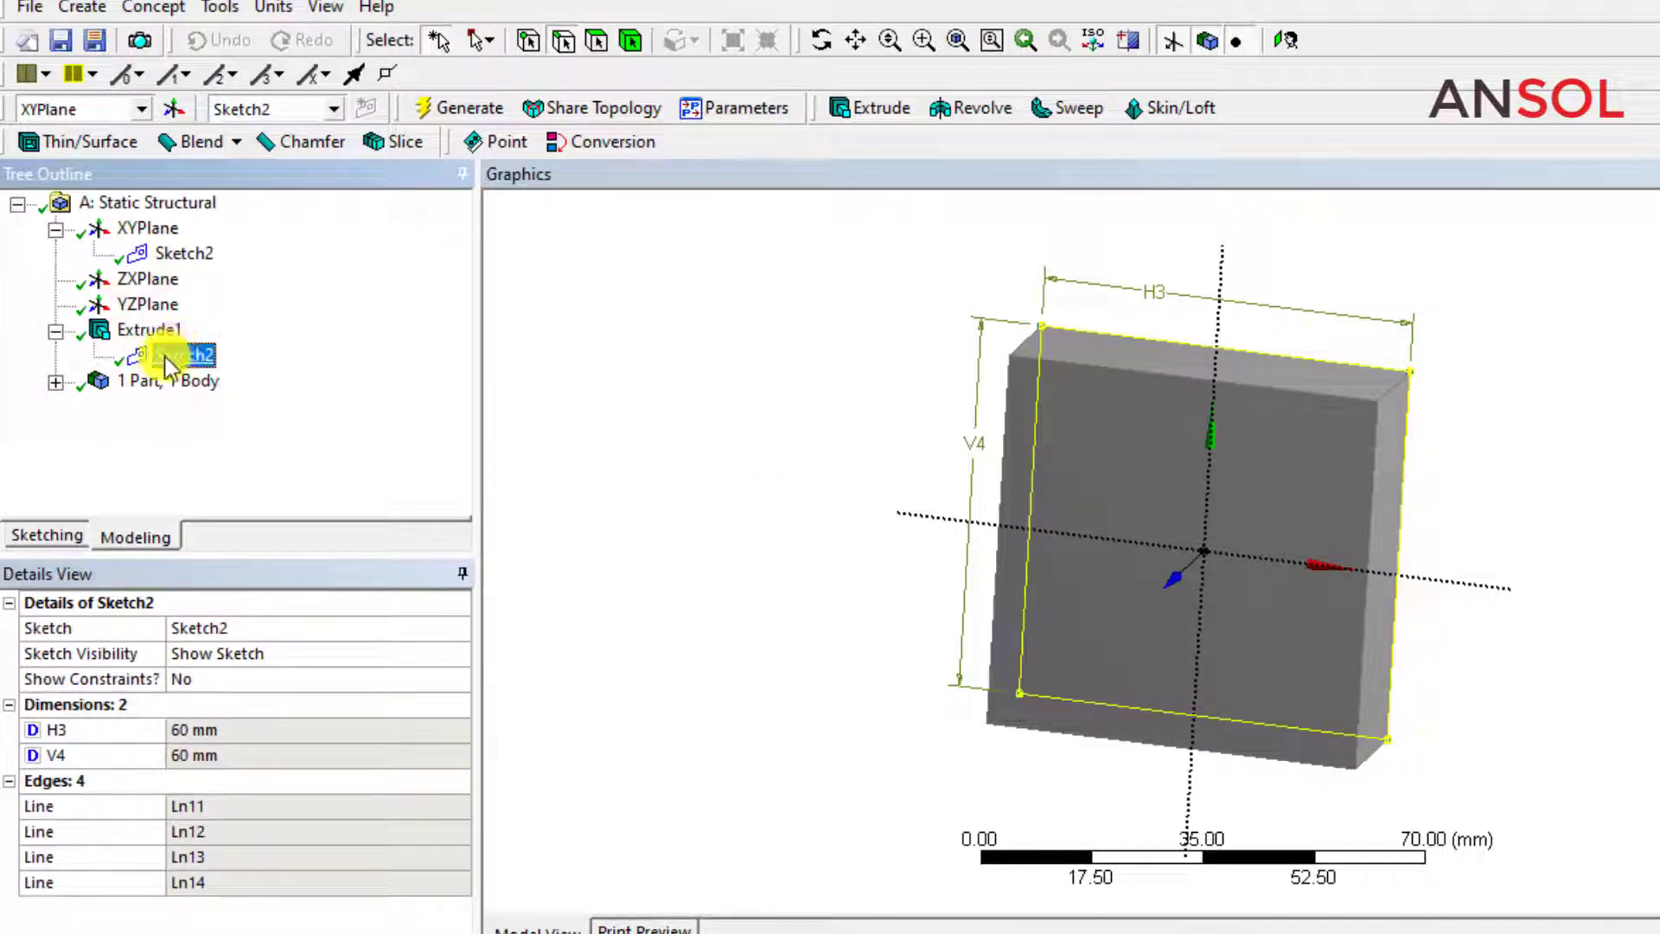
pyautogui.click(142, 336)
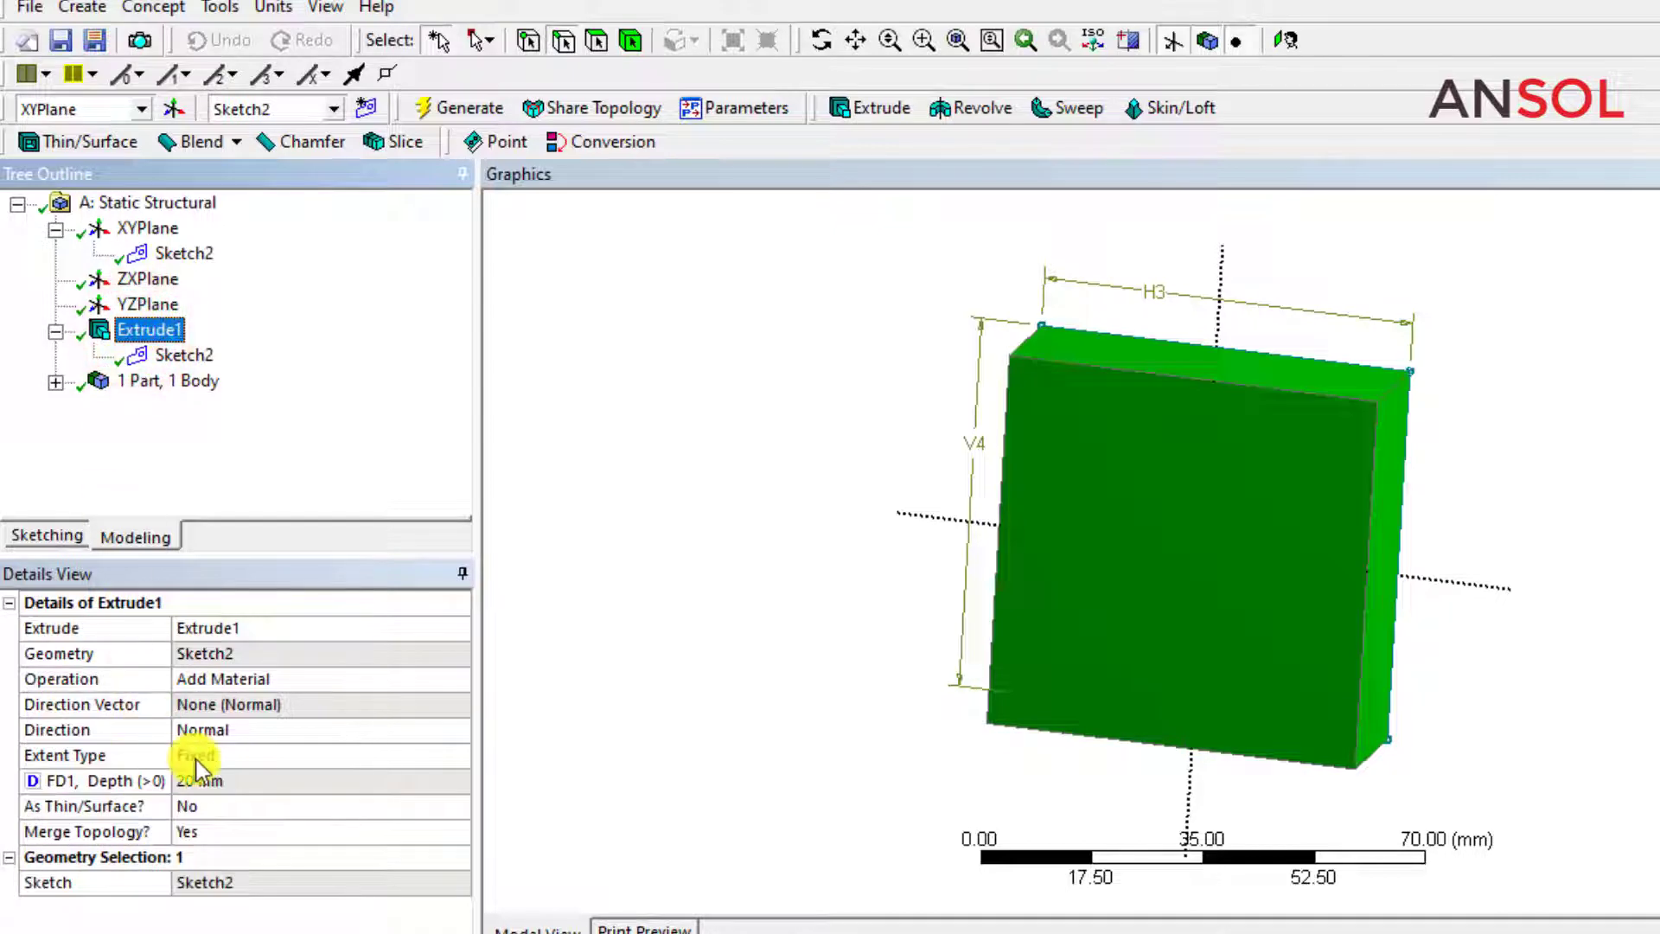
pyautogui.click(32, 781)
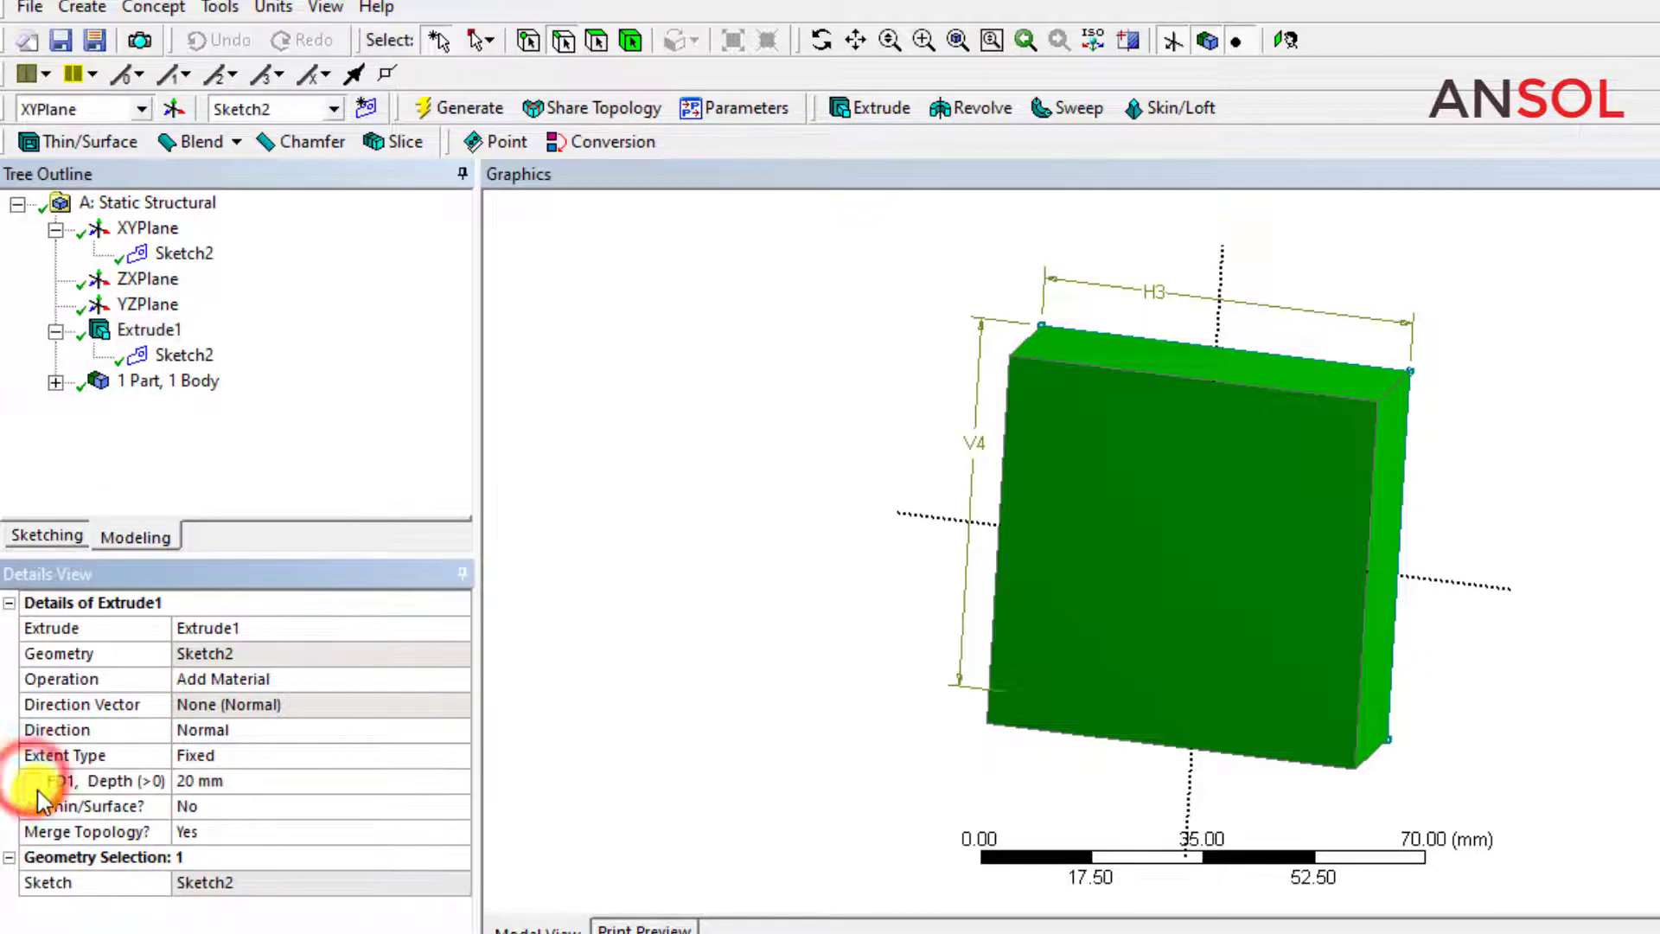
pyautogui.click(192, 785)
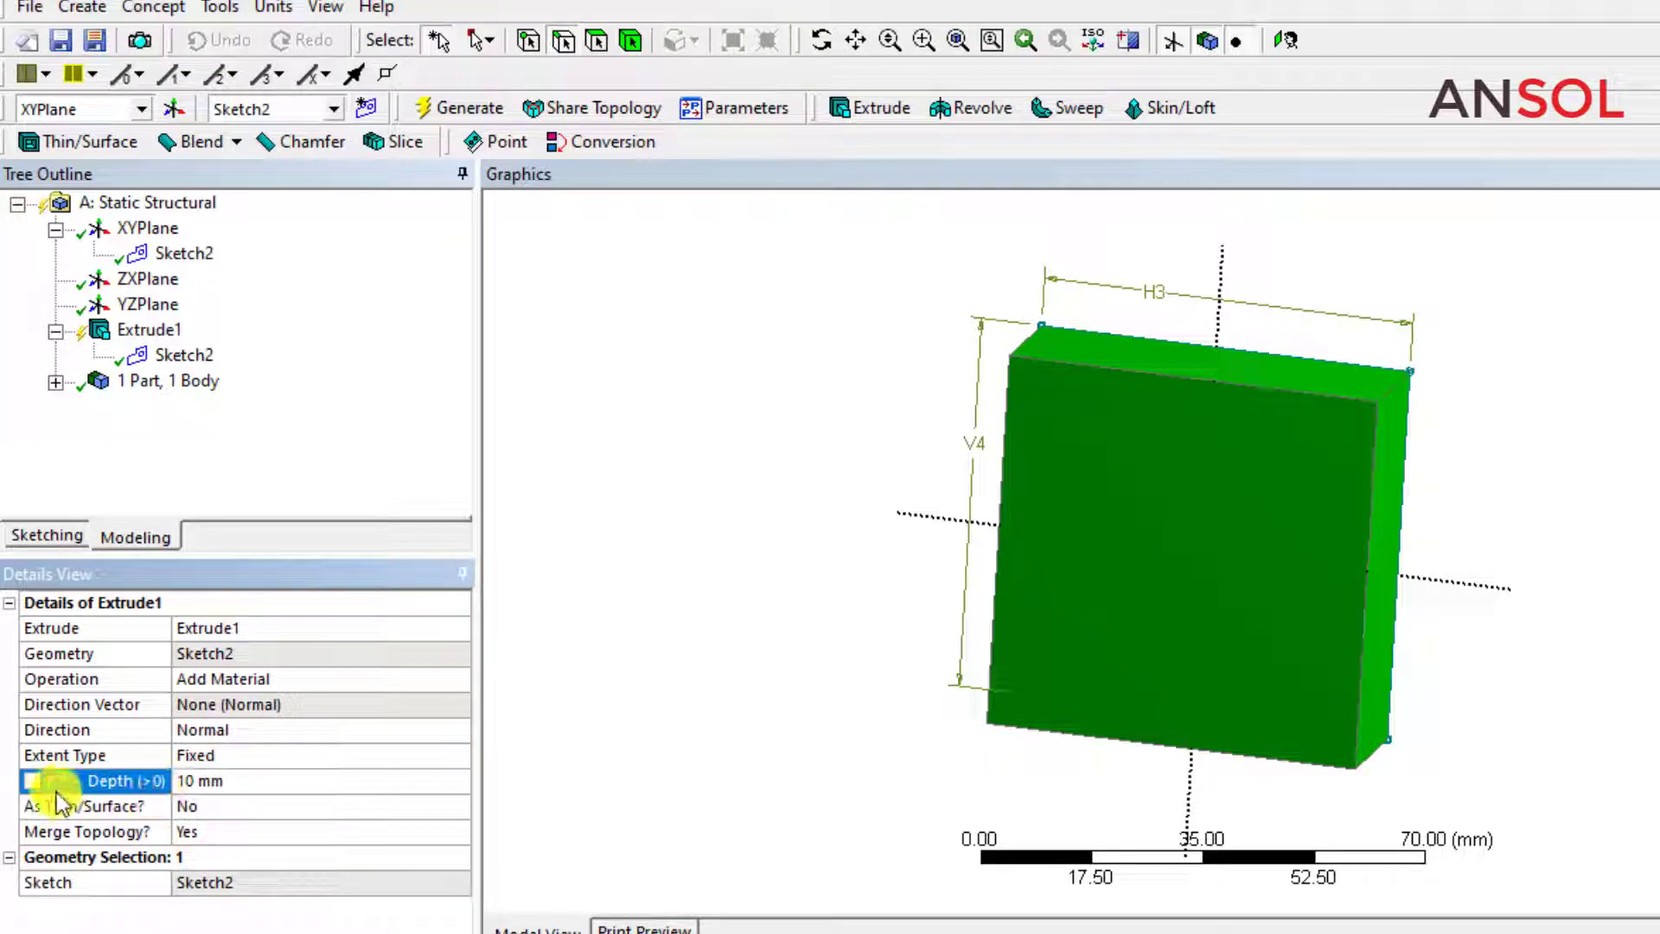
# Make the extrusion depth a design parameter again and regenerate the solid.
pyautogui.click(33, 781)
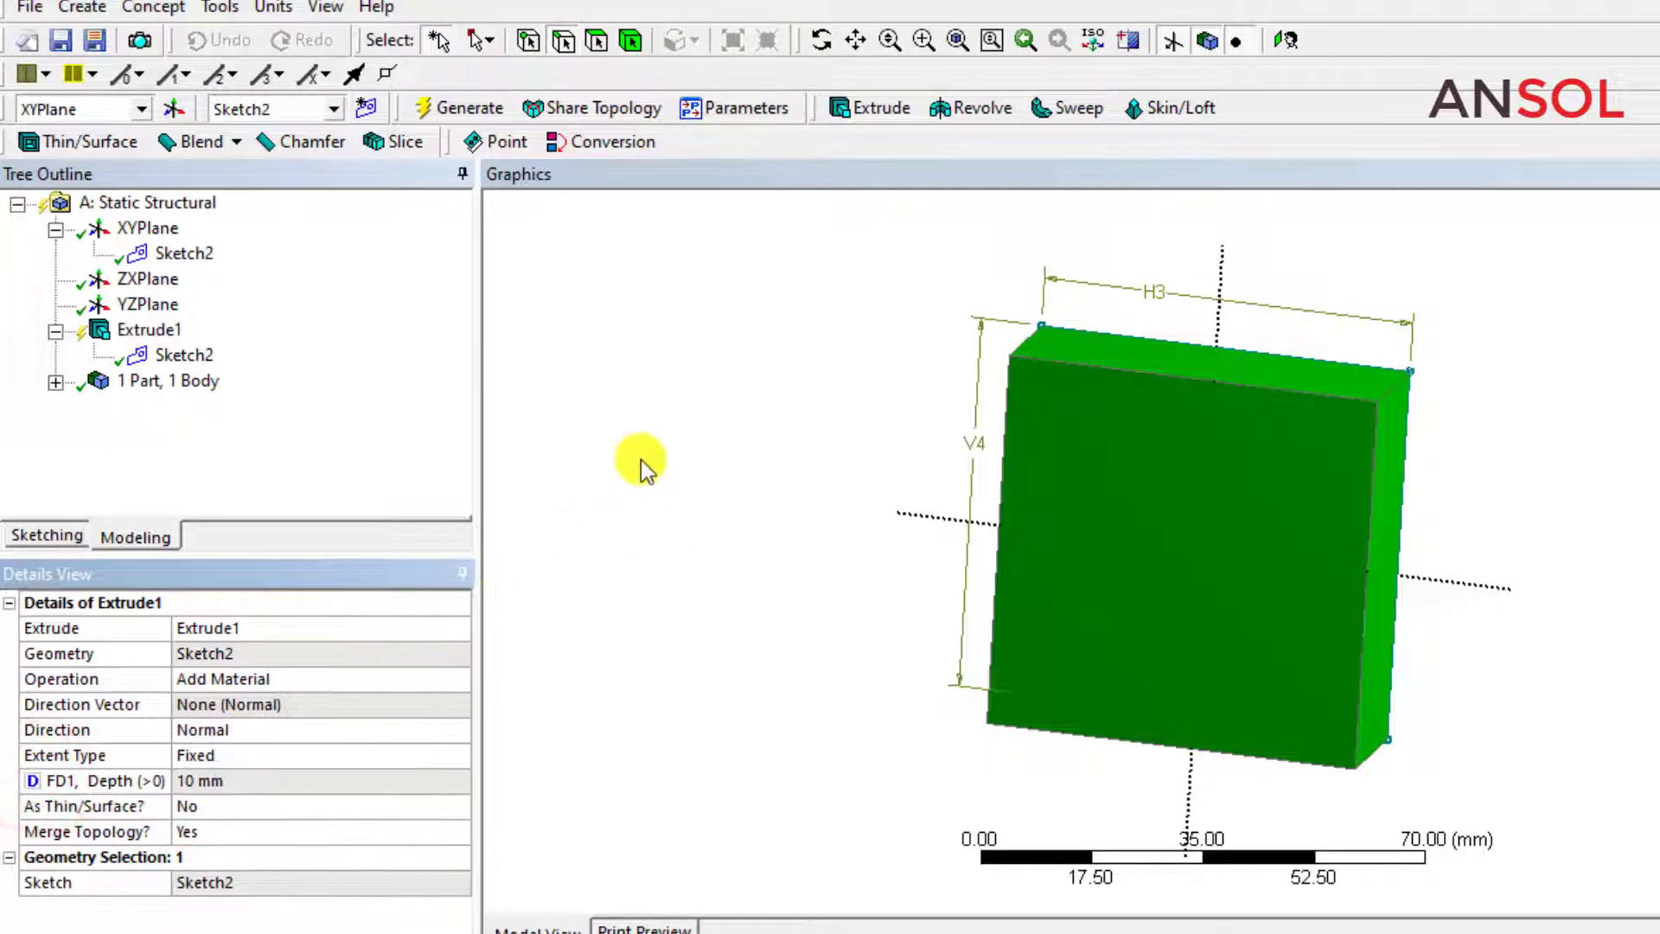
pyautogui.click(446, 114)
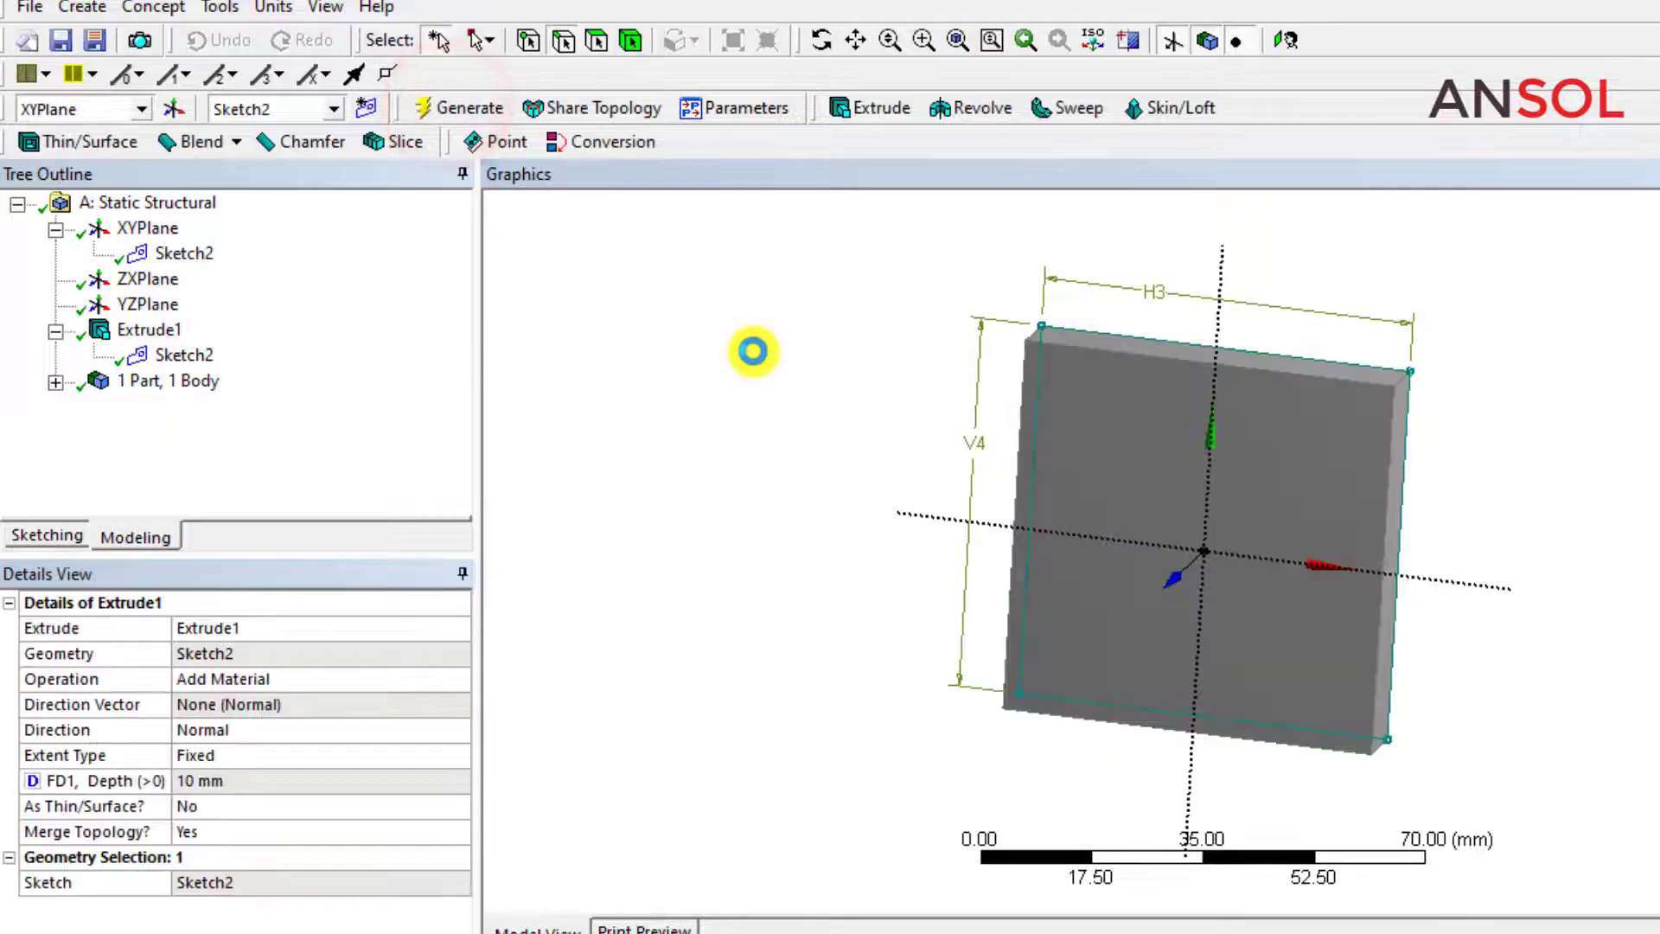
pyautogui.click(754, 351)
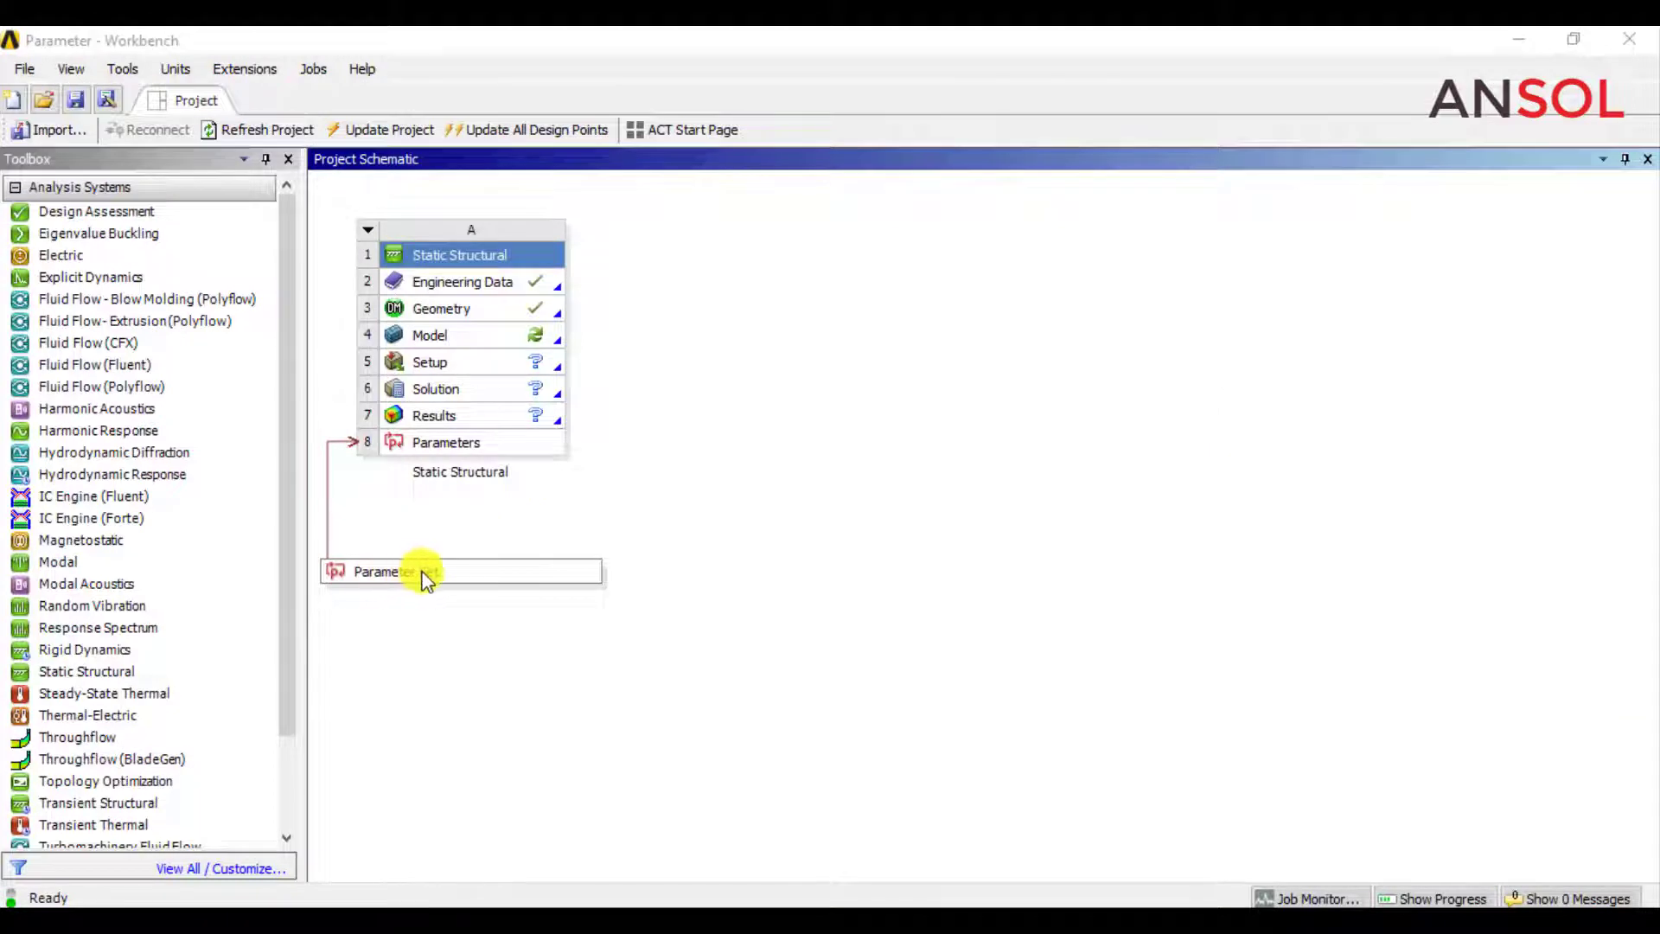
# Open the Static Structural system's model in Mechanical and set the units to Metric (mm, t, N, s, mV, mA).
pyautogui.click(476, 344)
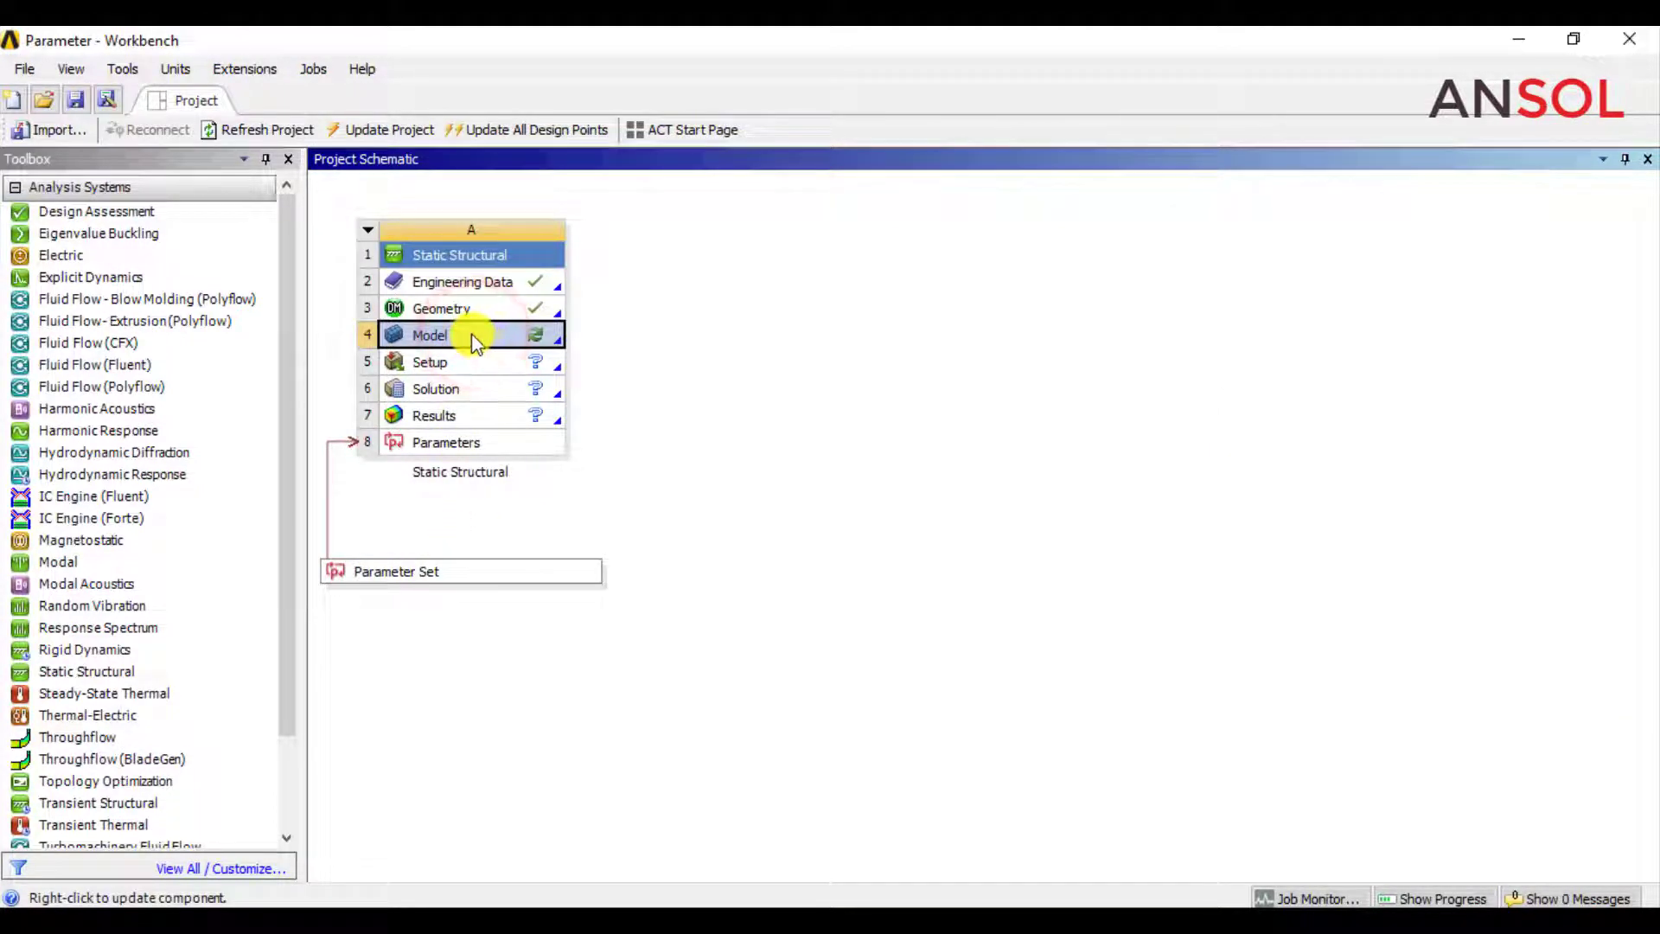
pyautogui.rightClick(473, 336)
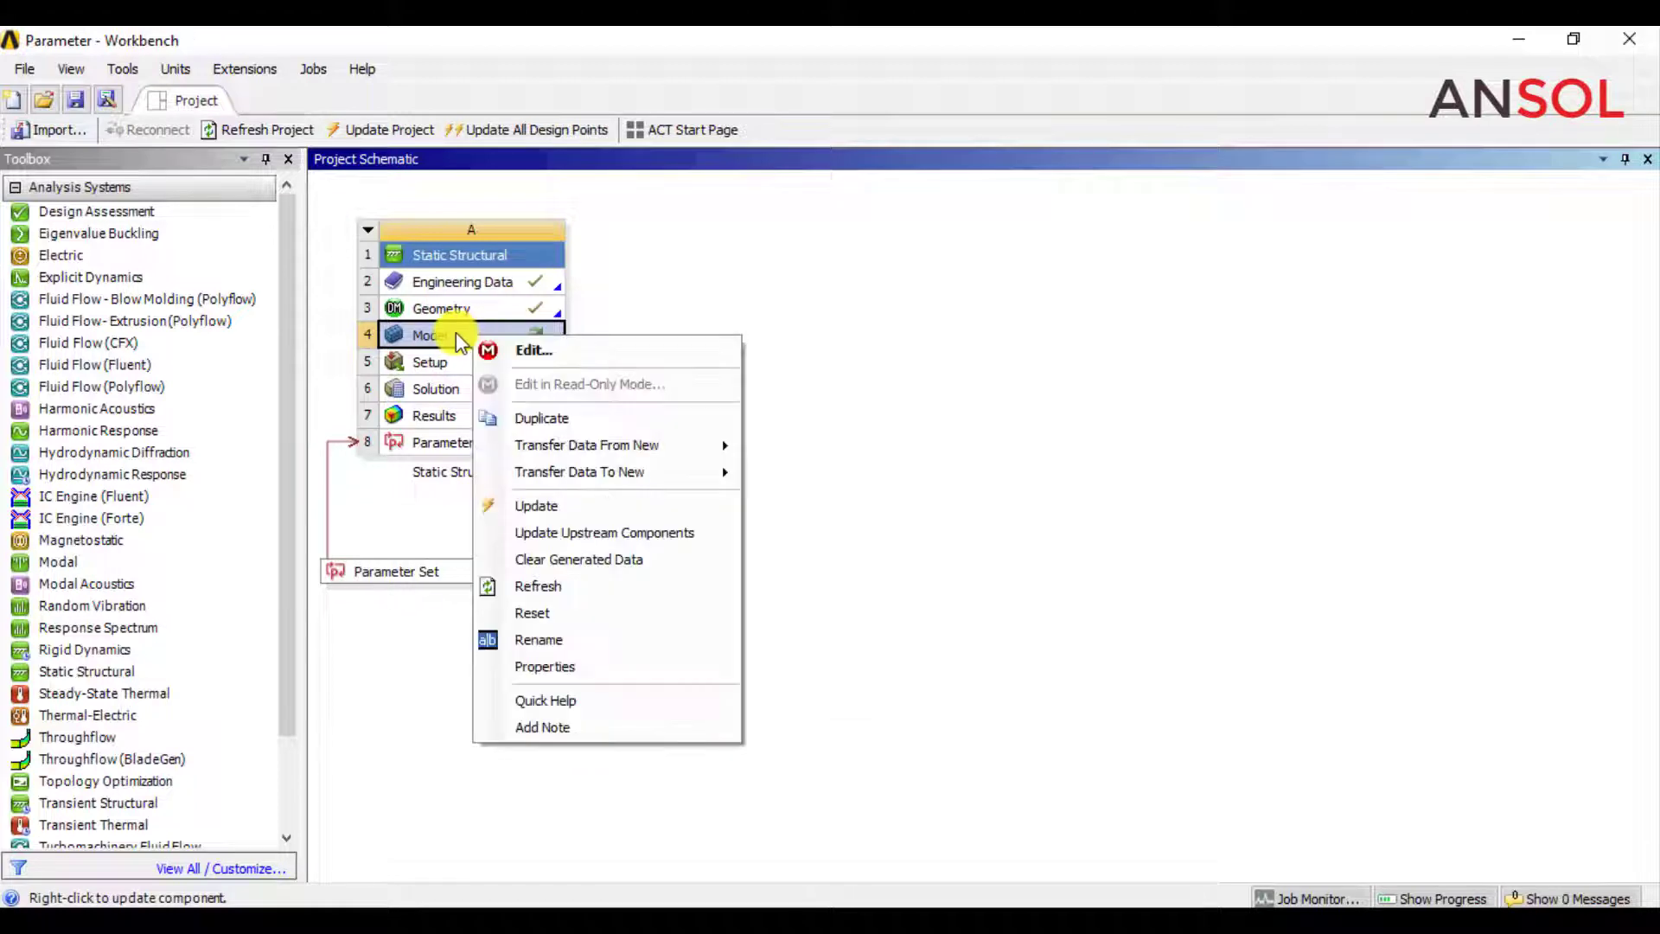
pyautogui.click(523, 351)
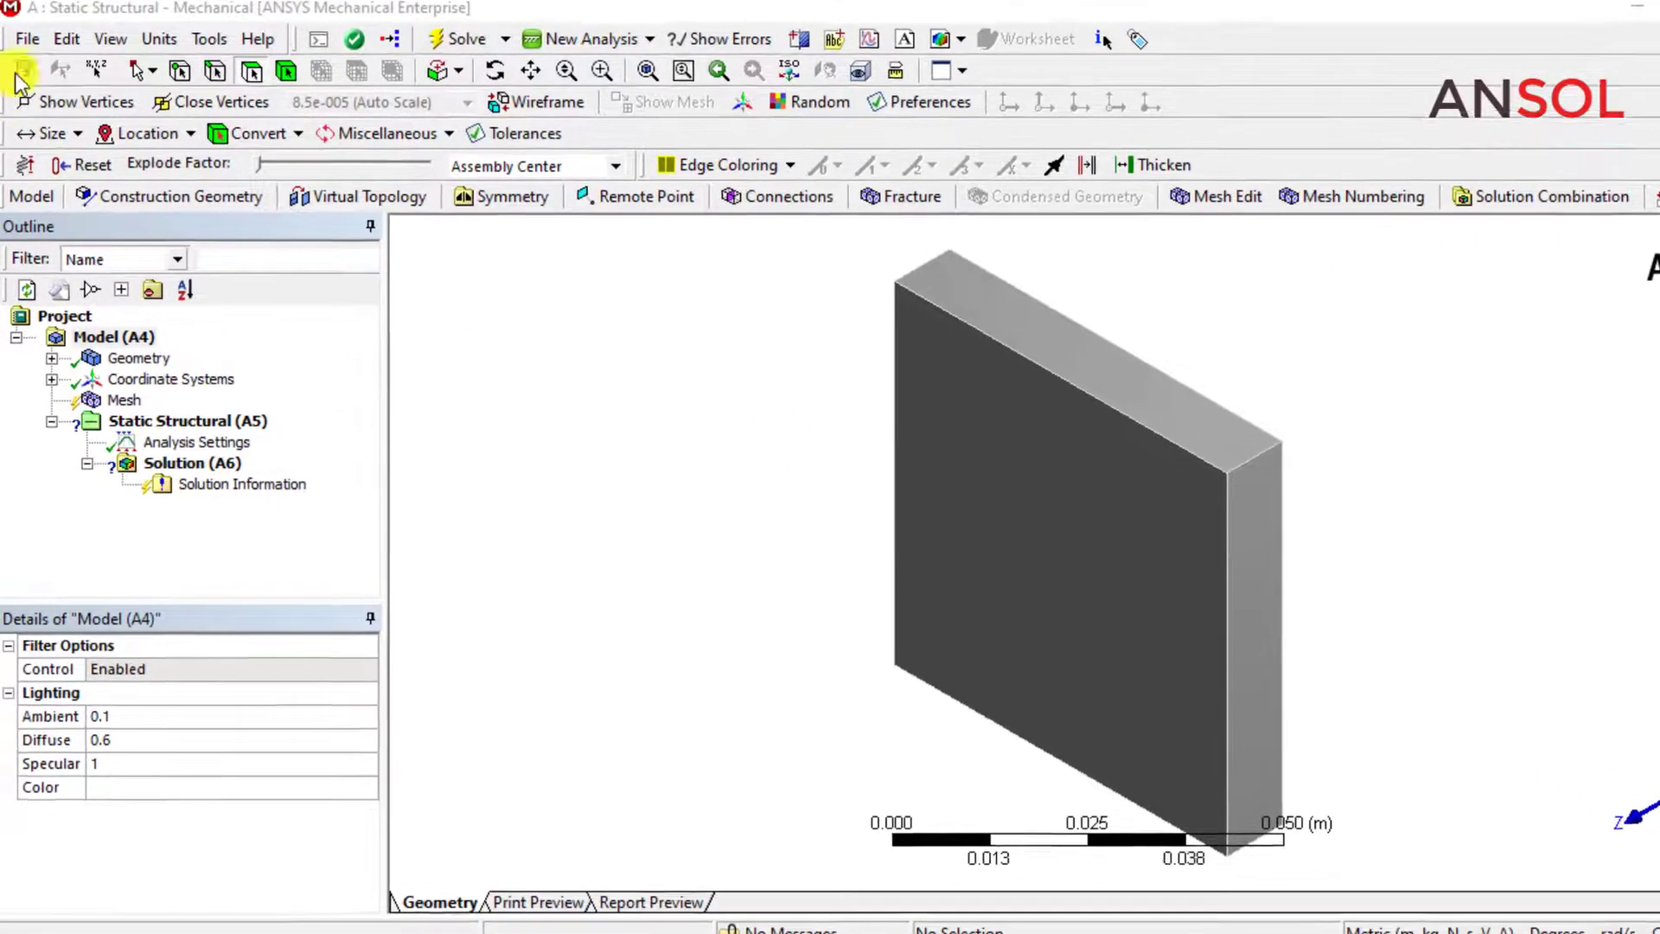
pyautogui.click(147, 69)
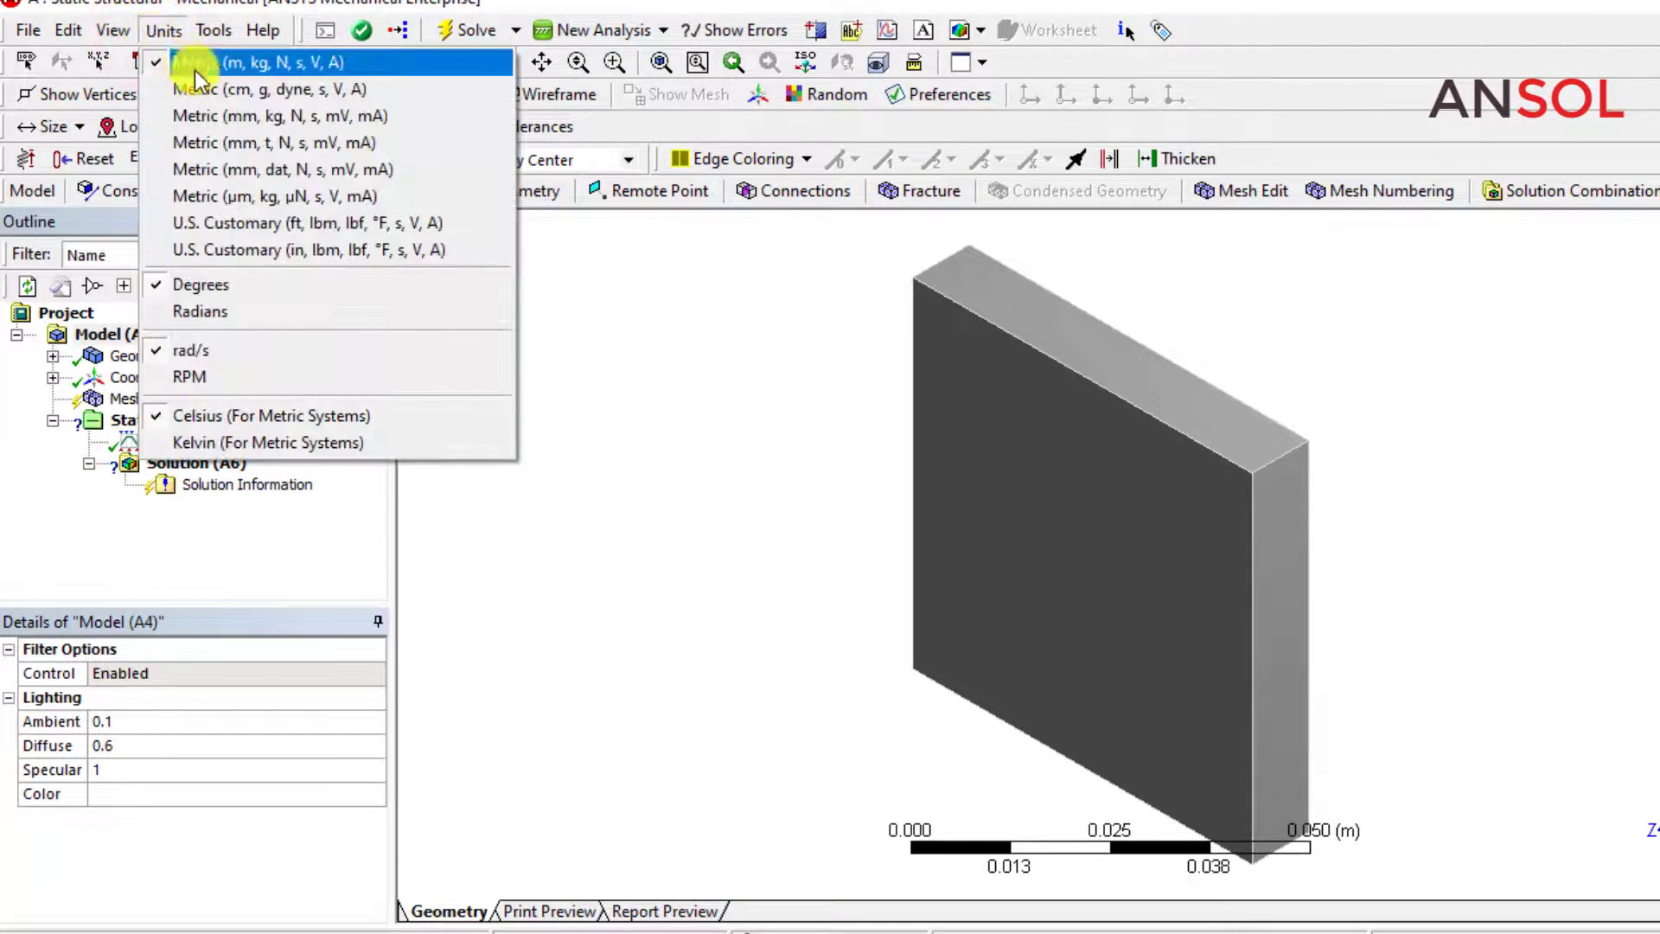
pyautogui.click(236, 143)
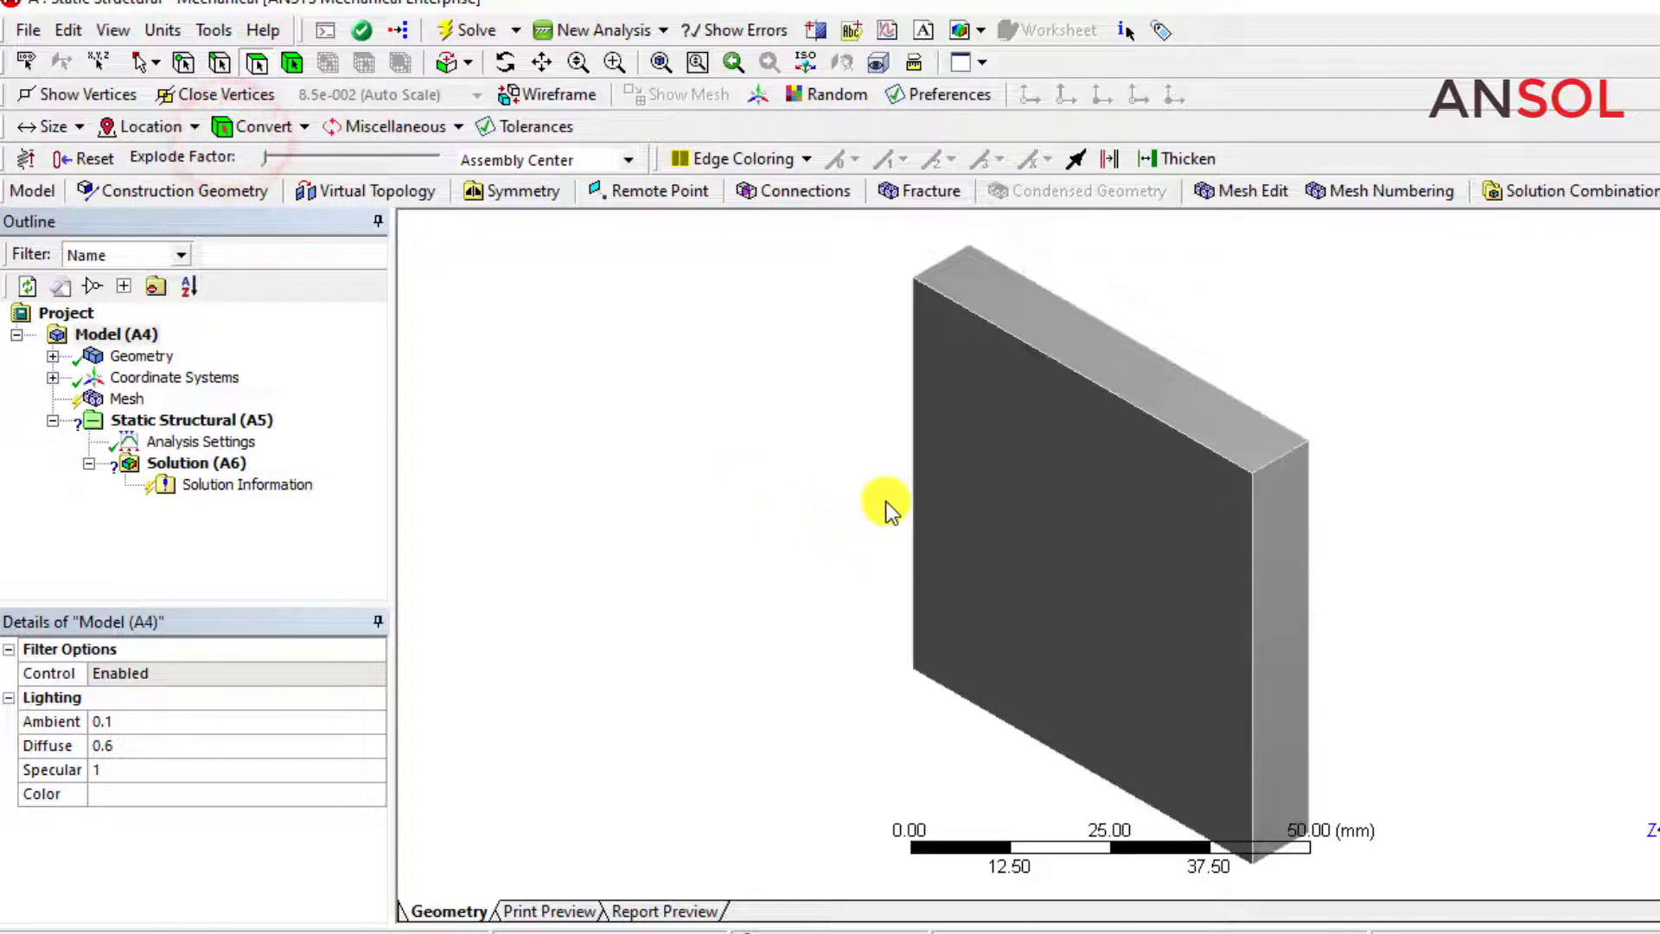
# Check the material assigned to the solid body in the model's geometry.
pyautogui.scroll(-3, 799, 479)
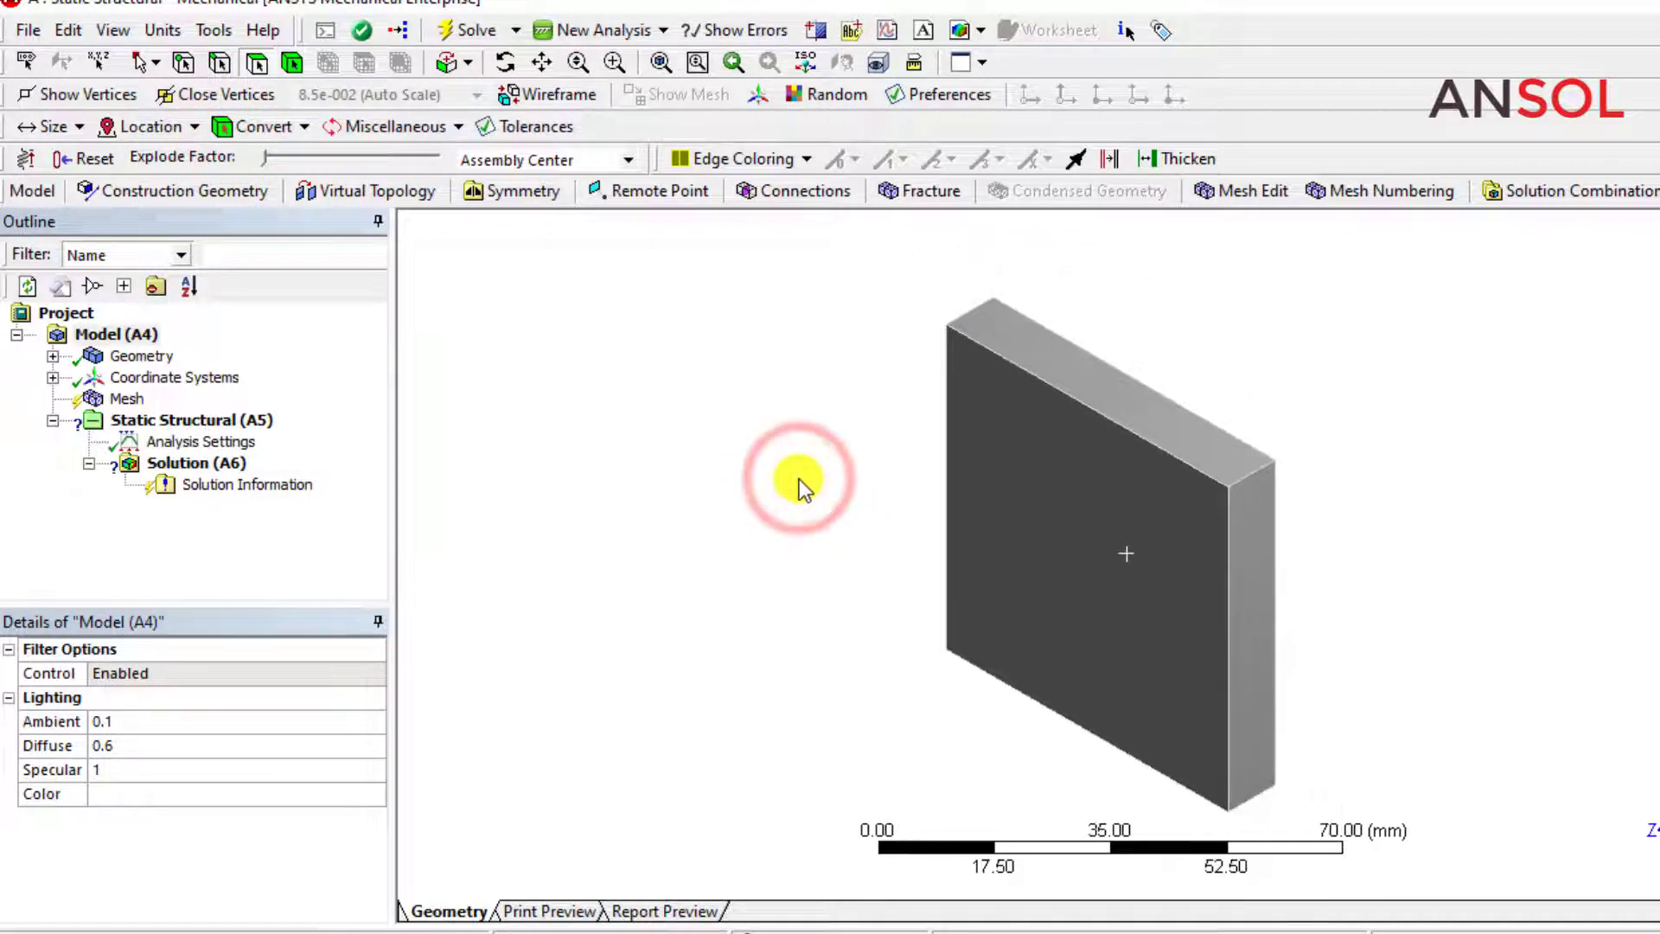
pyautogui.moveTo(1198, 696); pyautogui.dragTo(1448, 666, button='middle')
pyautogui.click(741, 566)
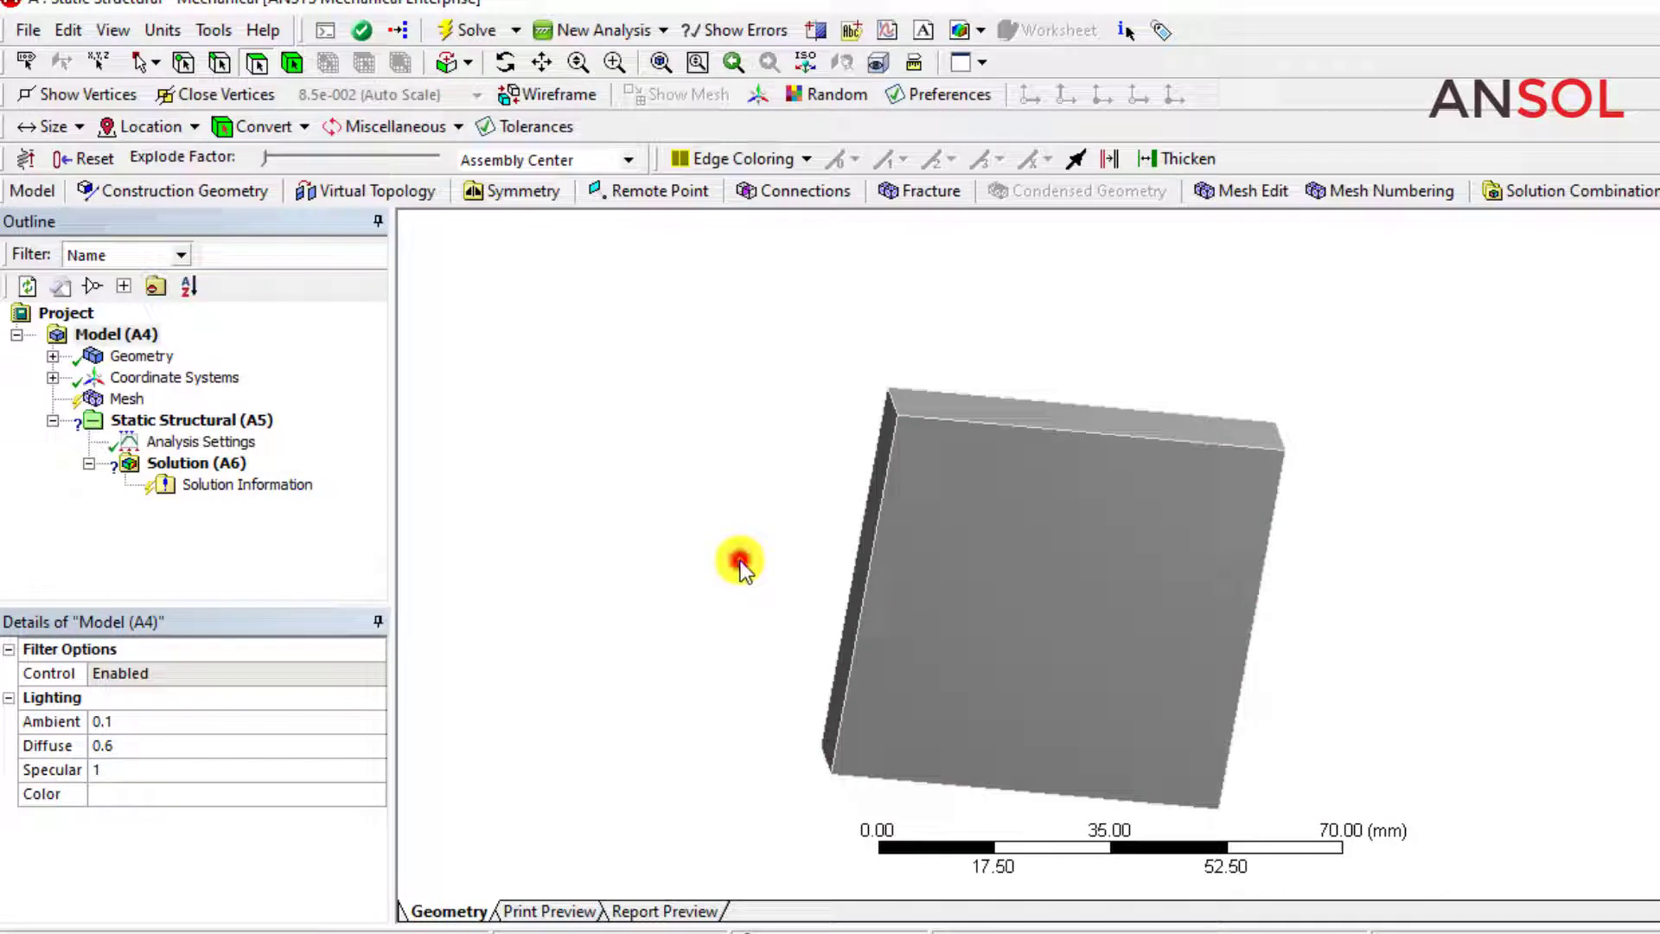
pyautogui.click(52, 355)
pyautogui.click(140, 375)
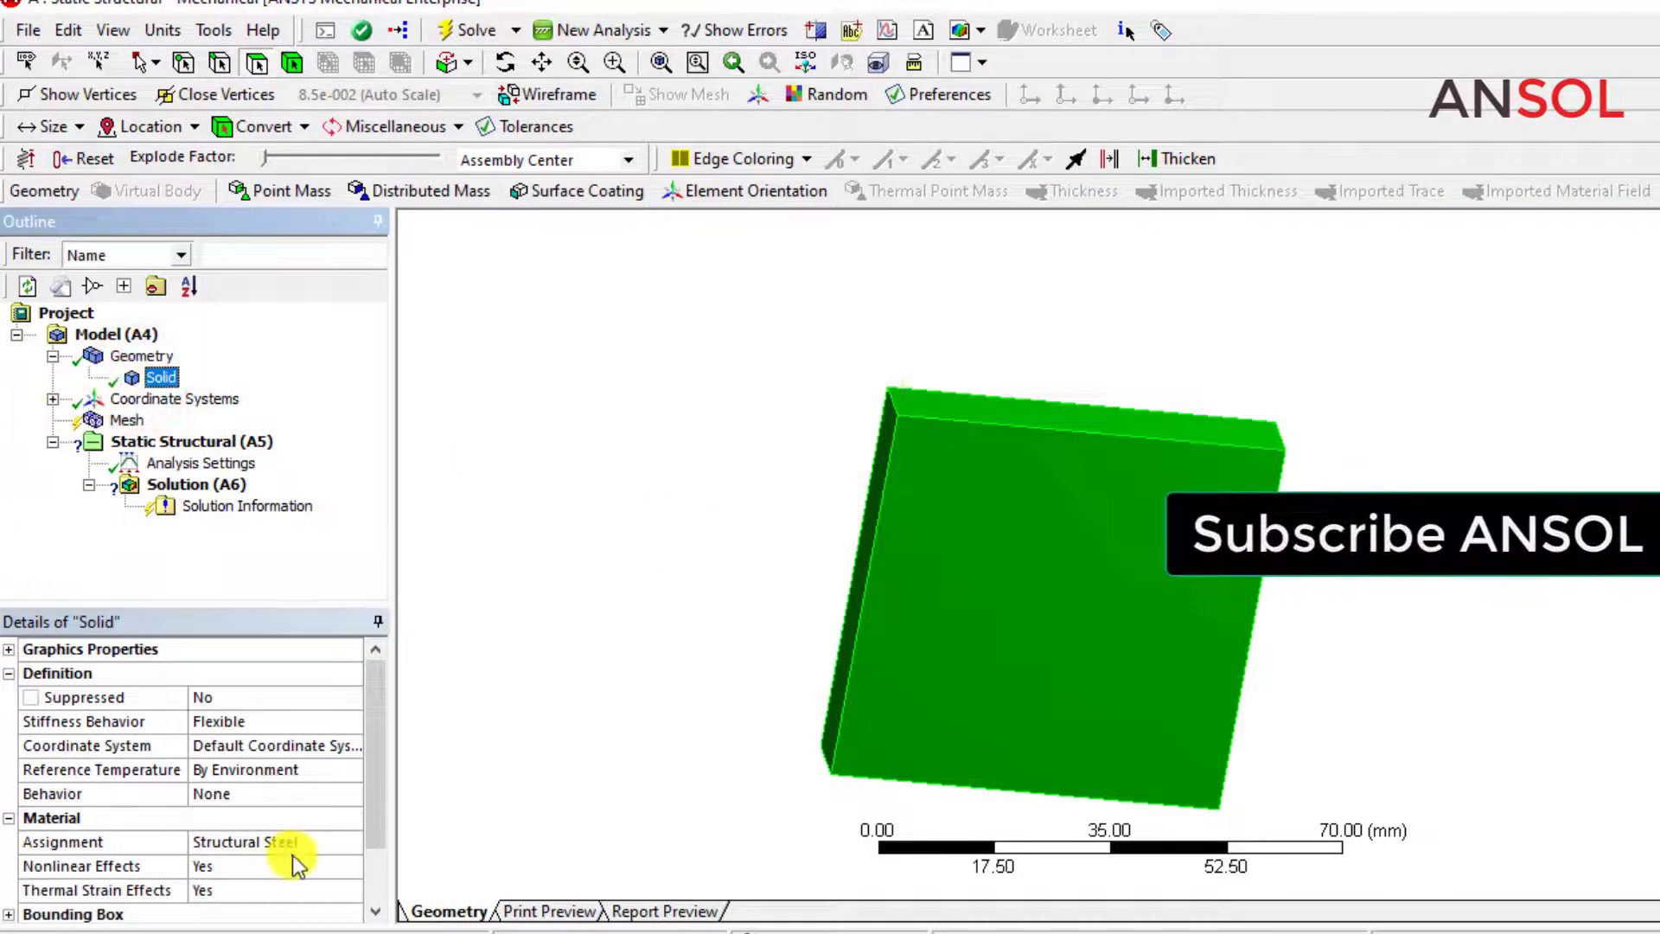
pyautogui.click(294, 843)
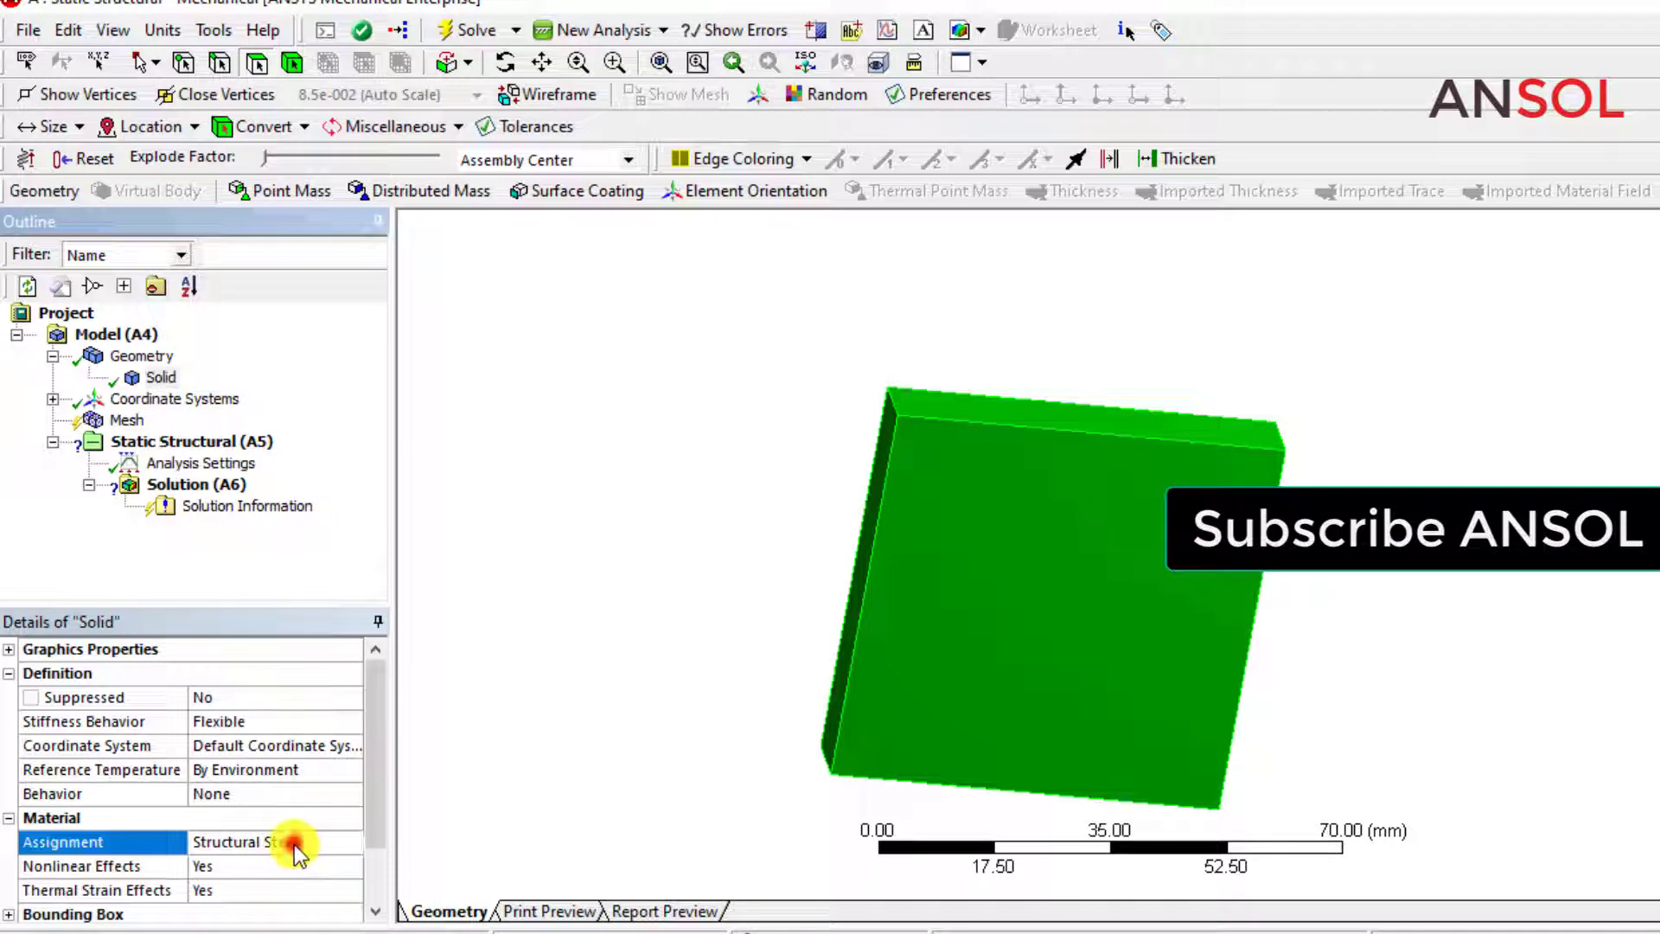
pyautogui.click(571, 604)
# Generate the block's mesh with the default settings and inspect it from several angles.
pyautogui.click(106, 424)
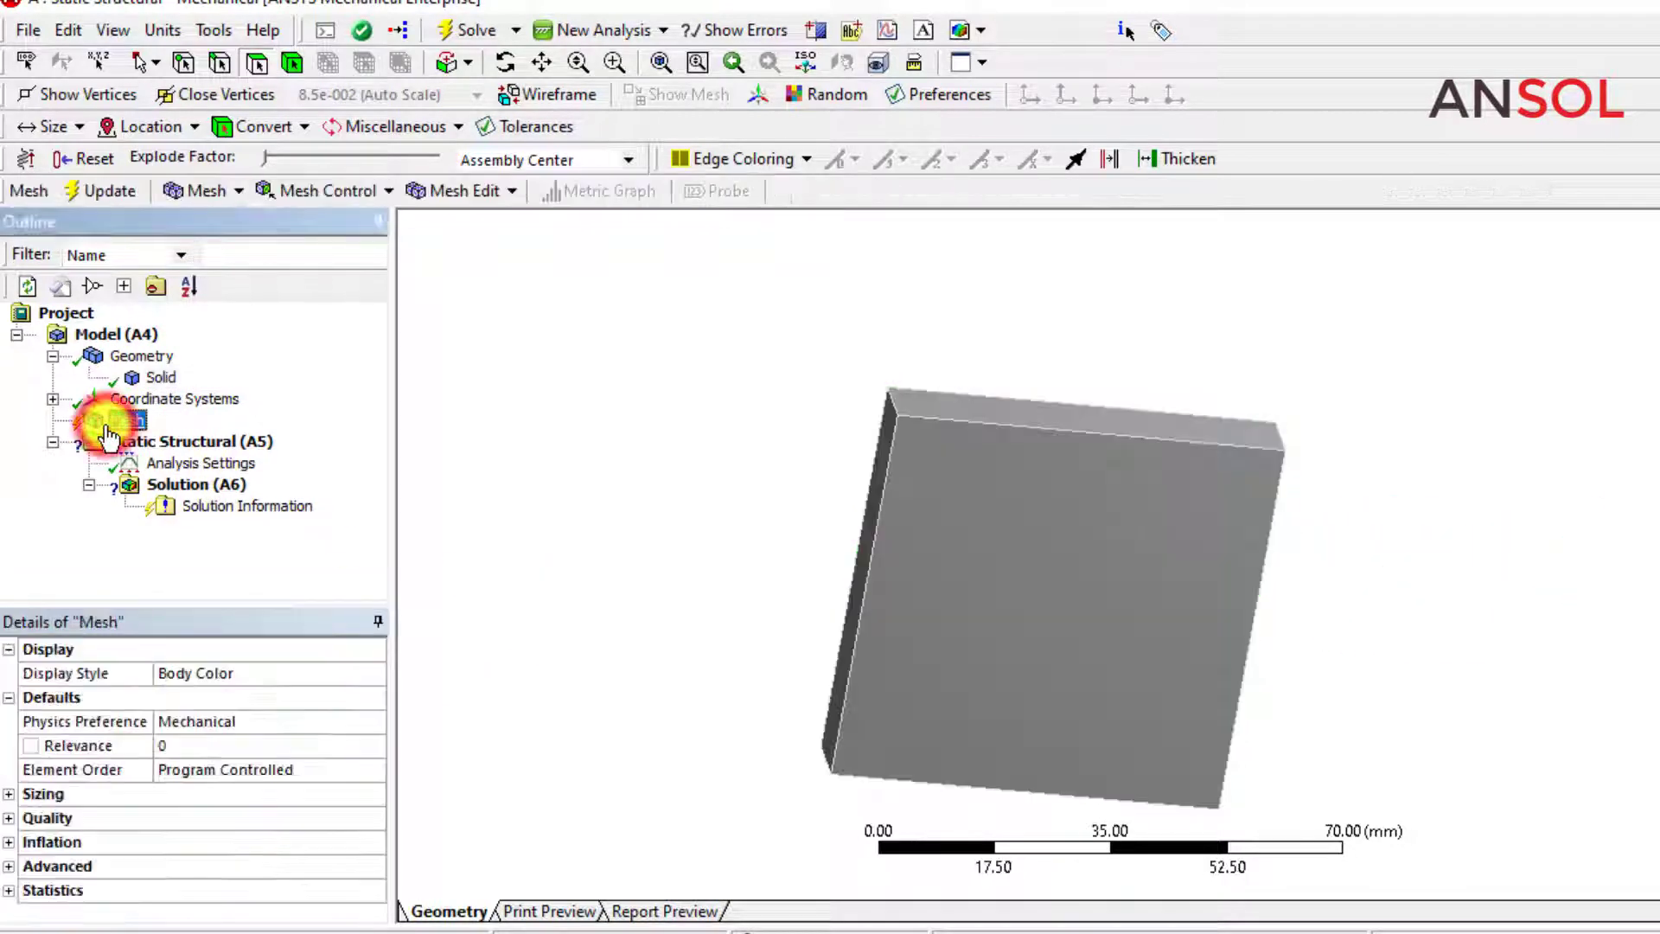
pyautogui.rightClick(108, 421)
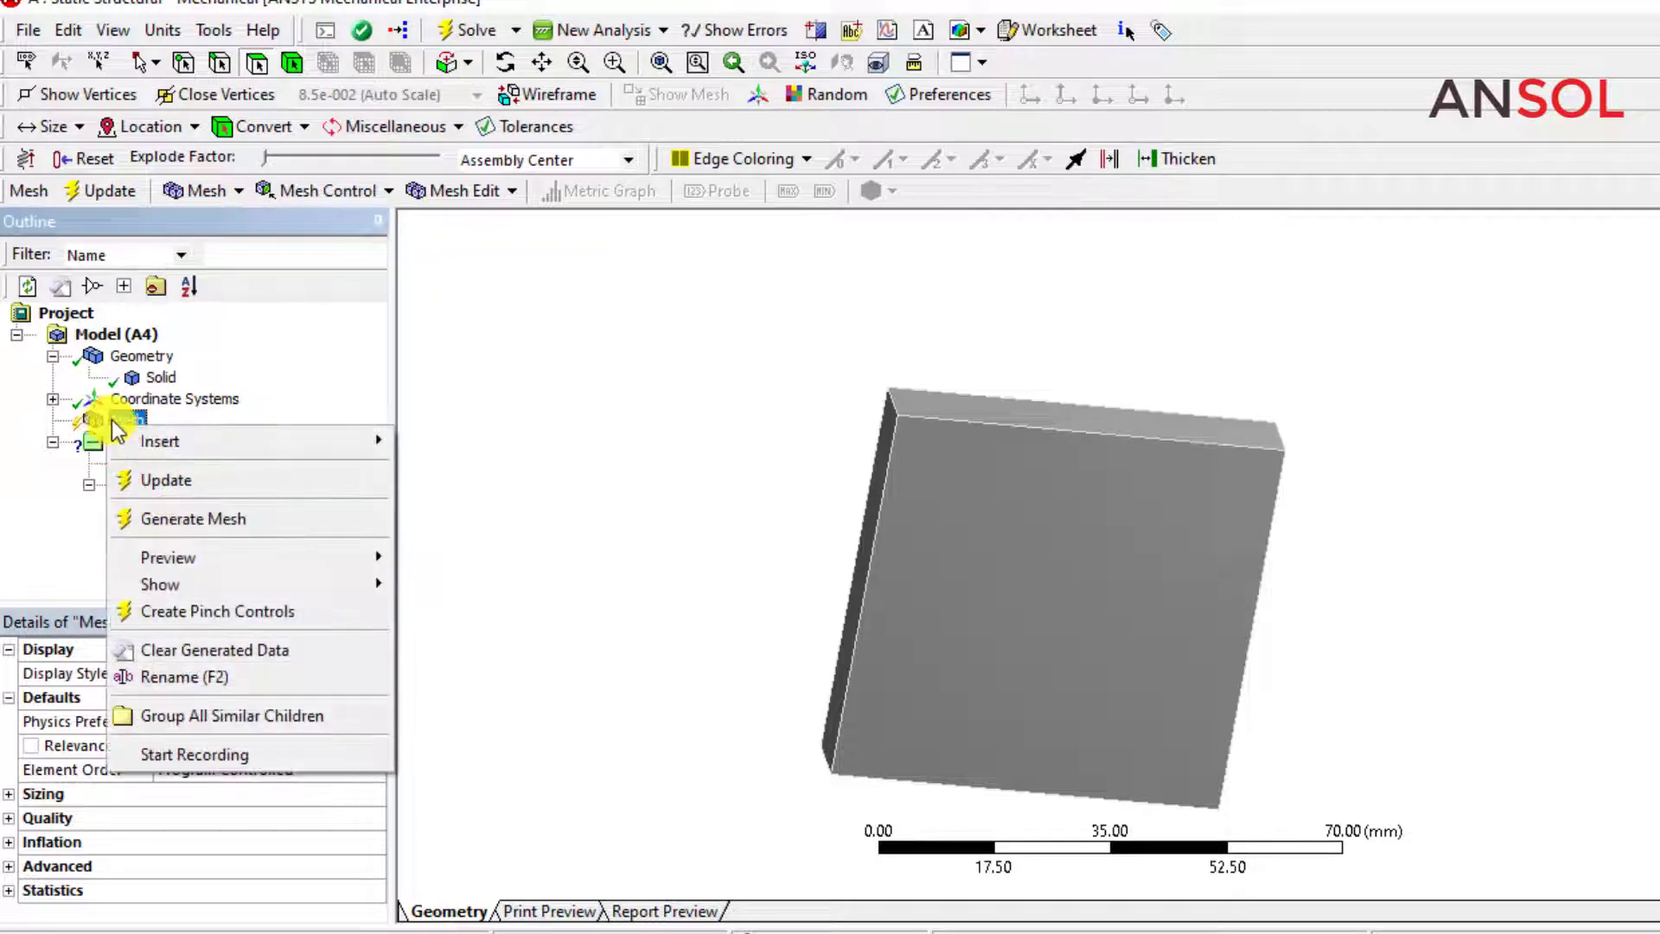
pyautogui.click(179, 518)
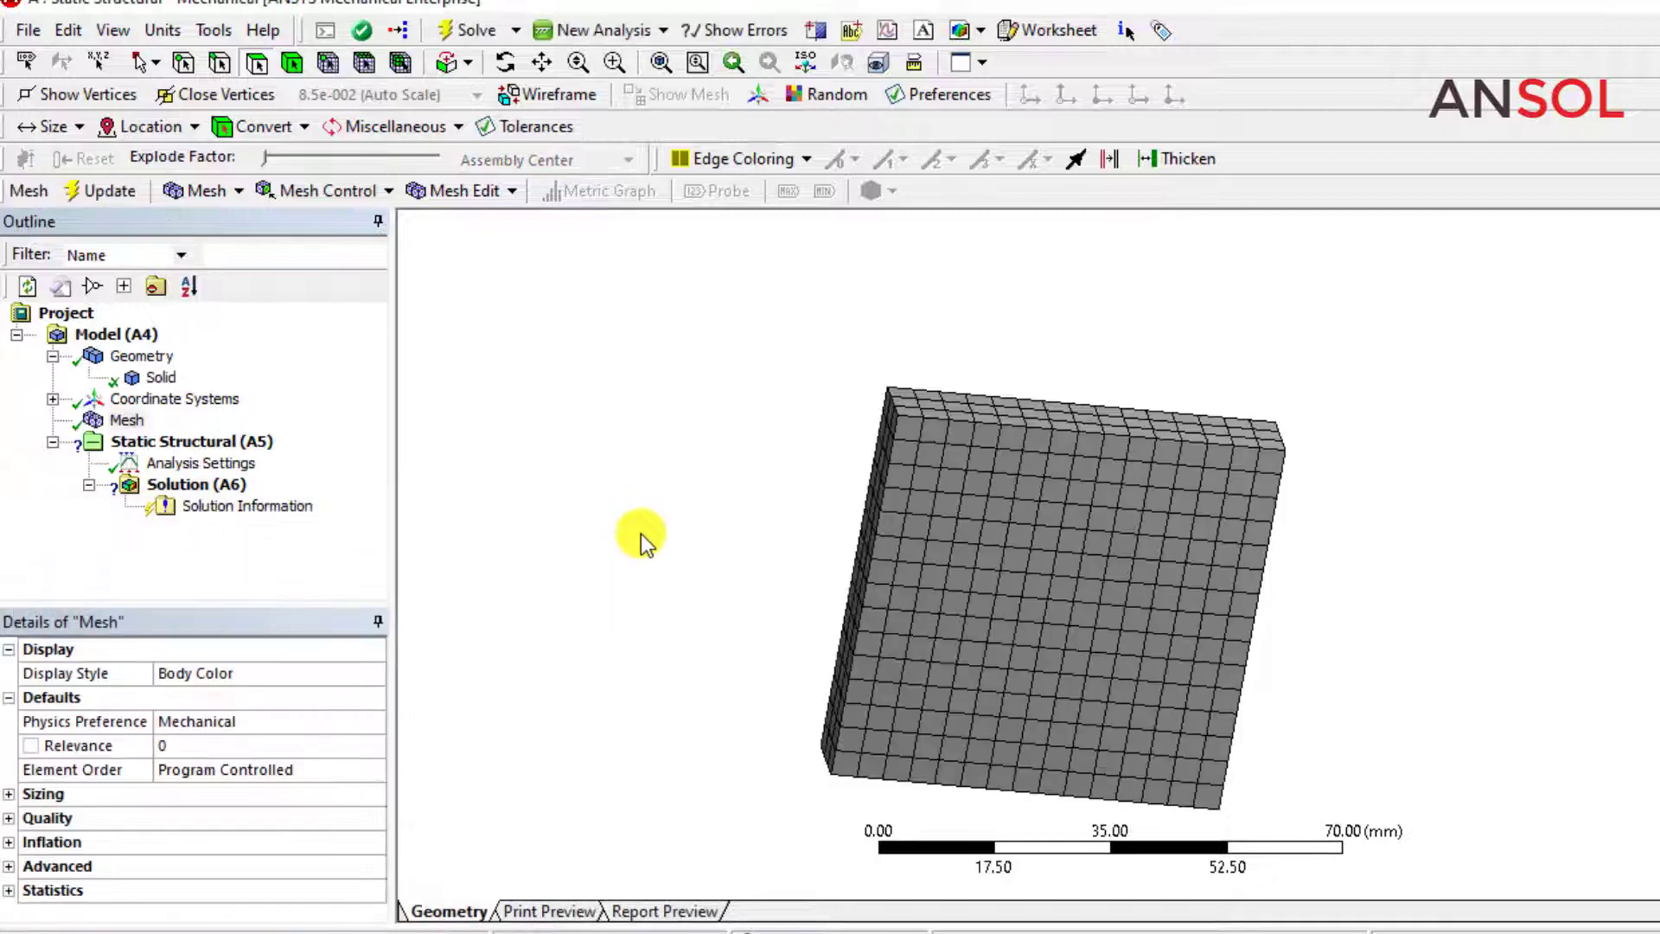
pyautogui.click(640, 533)
pyautogui.moveTo(961, 746); pyautogui.dragTo(941, 611, button='middle')
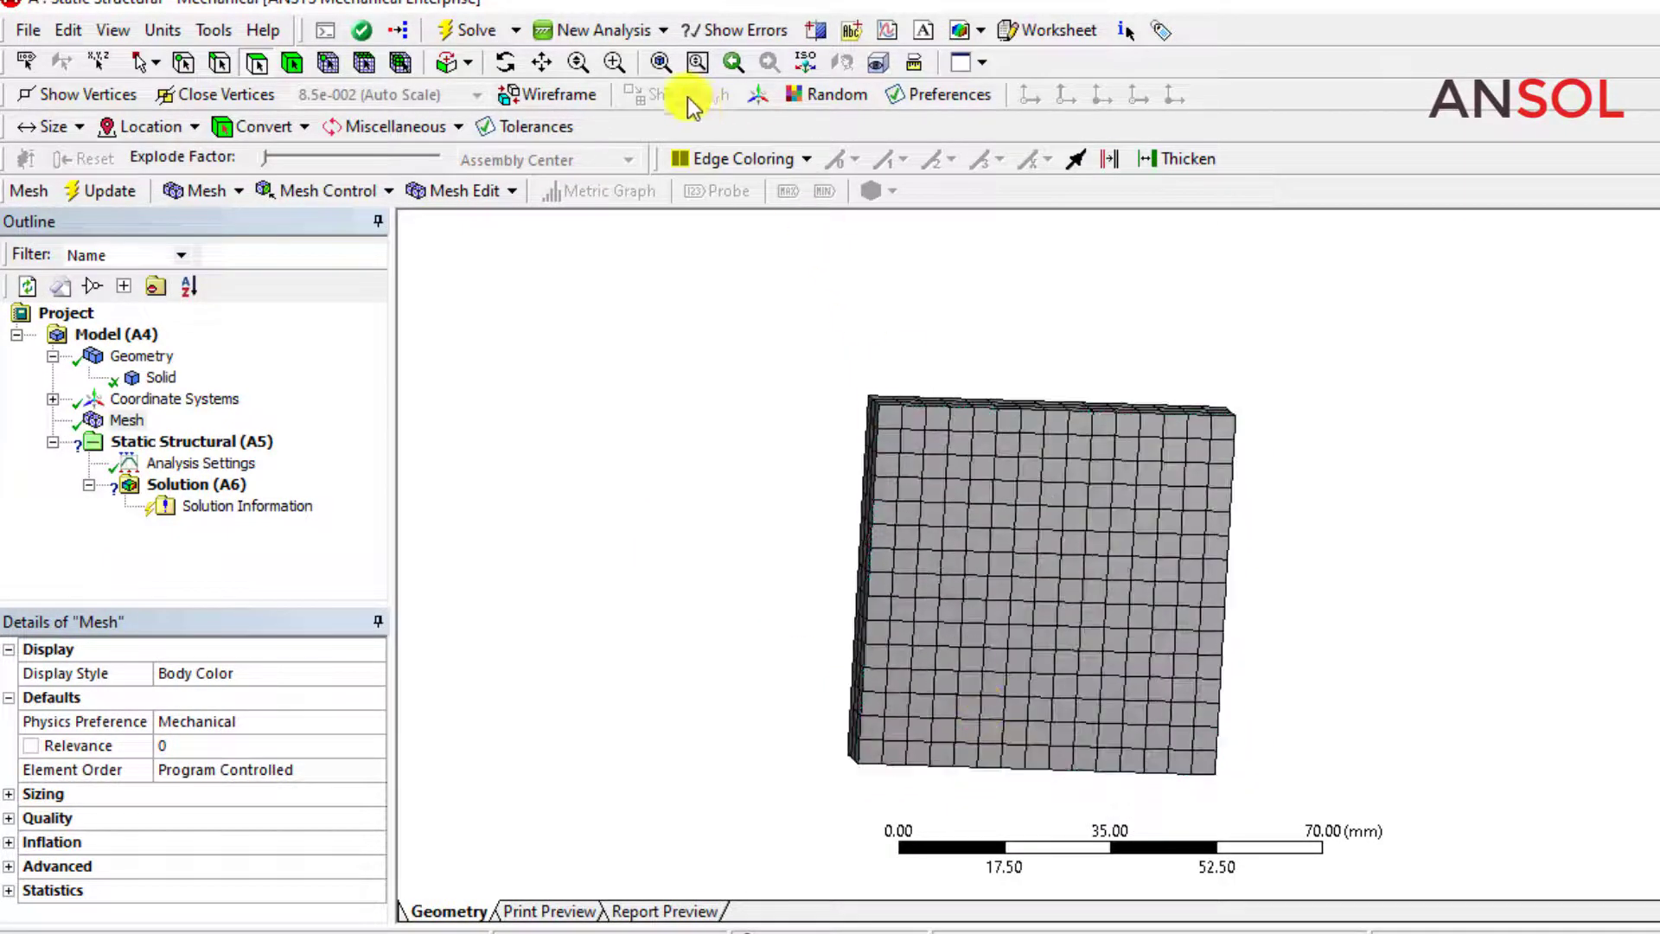
pyautogui.click(542, 62)
pyautogui.moveTo(971, 570); pyautogui.dragTo(874, 529)
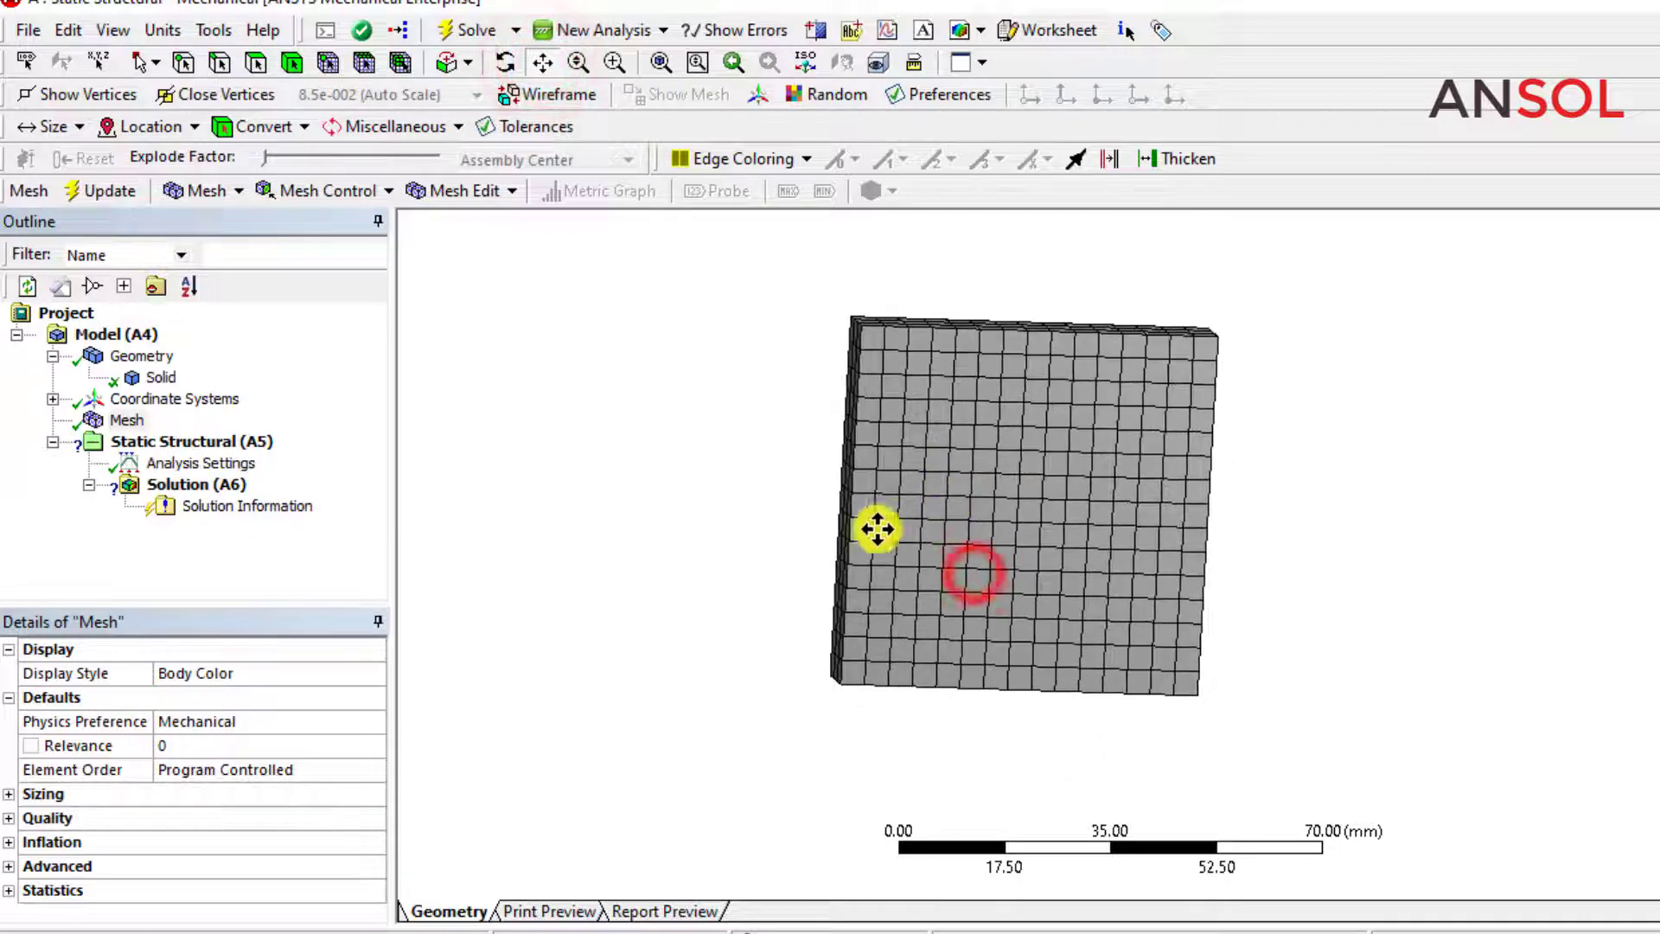
pyautogui.moveTo(795, 550); pyautogui.dragTo(826, 521, button='middle')
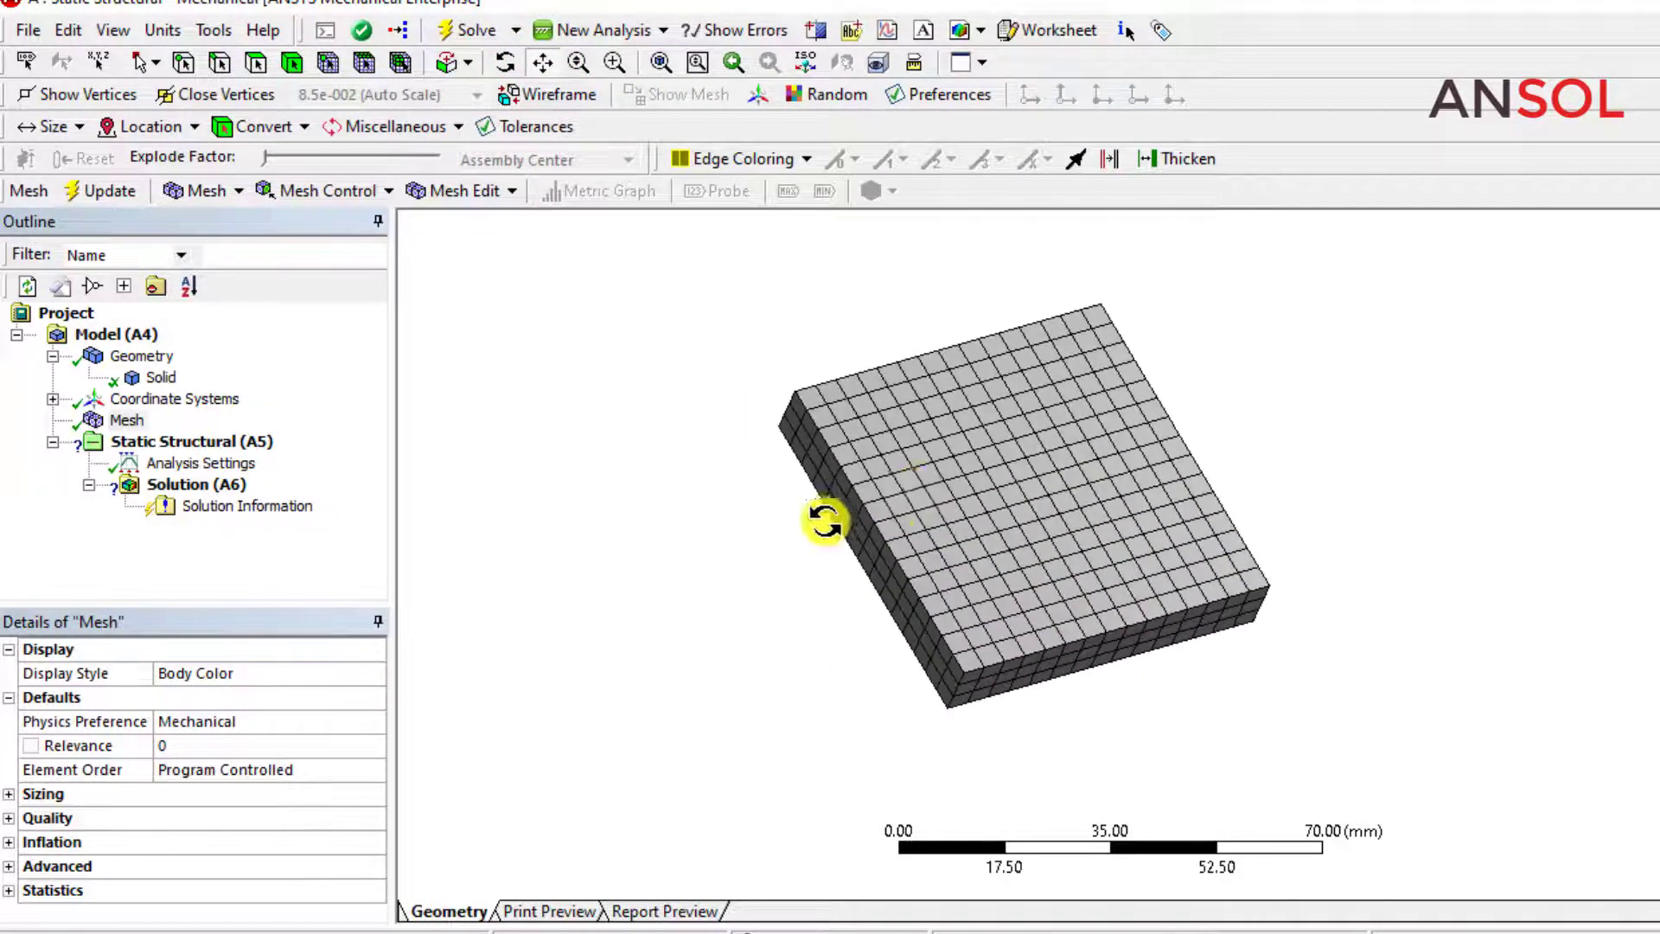
# Add a fixed support to the static structural analysis.
pyautogui.click(153, 442)
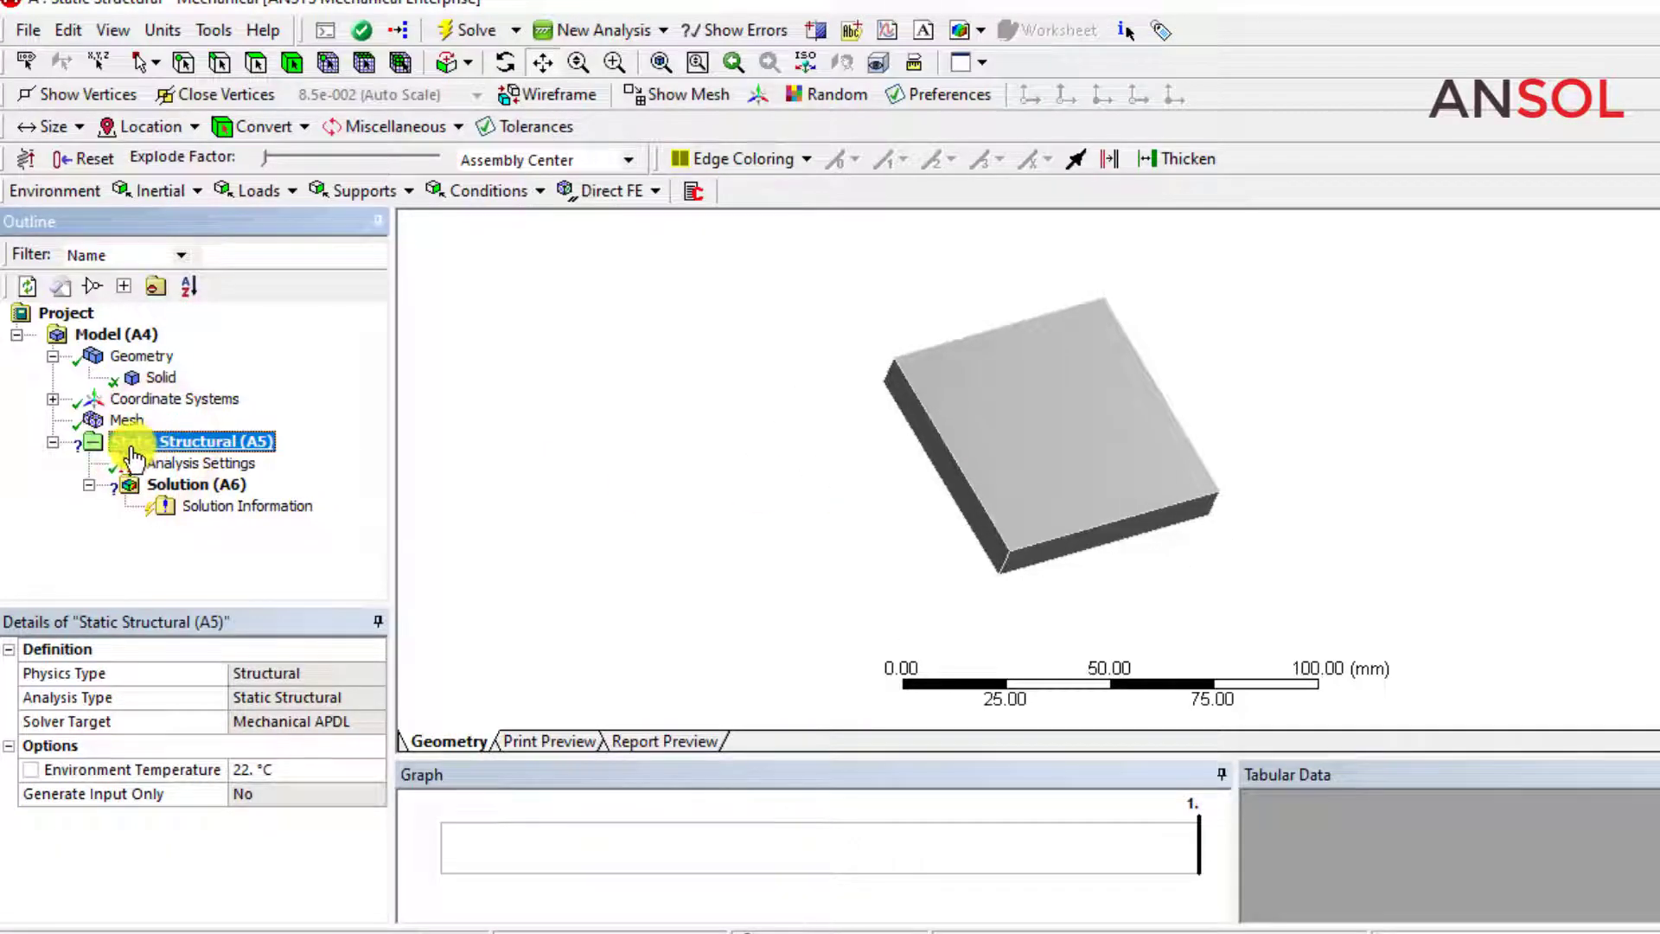
pyautogui.click(409, 191)
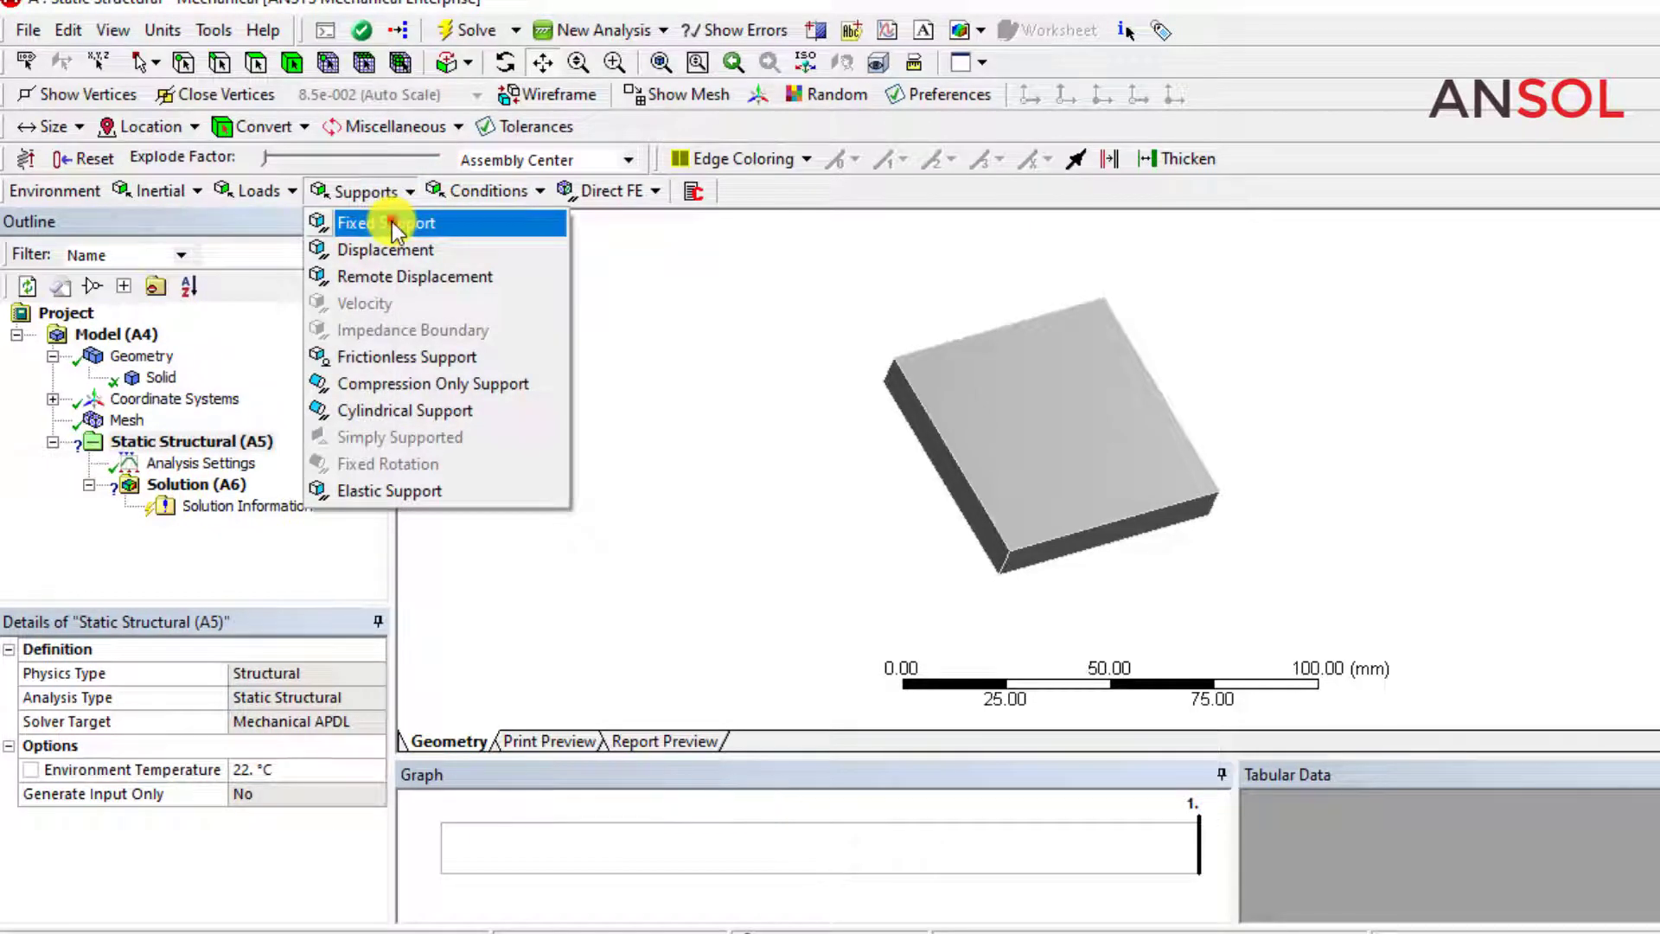
pyautogui.click(391, 223)
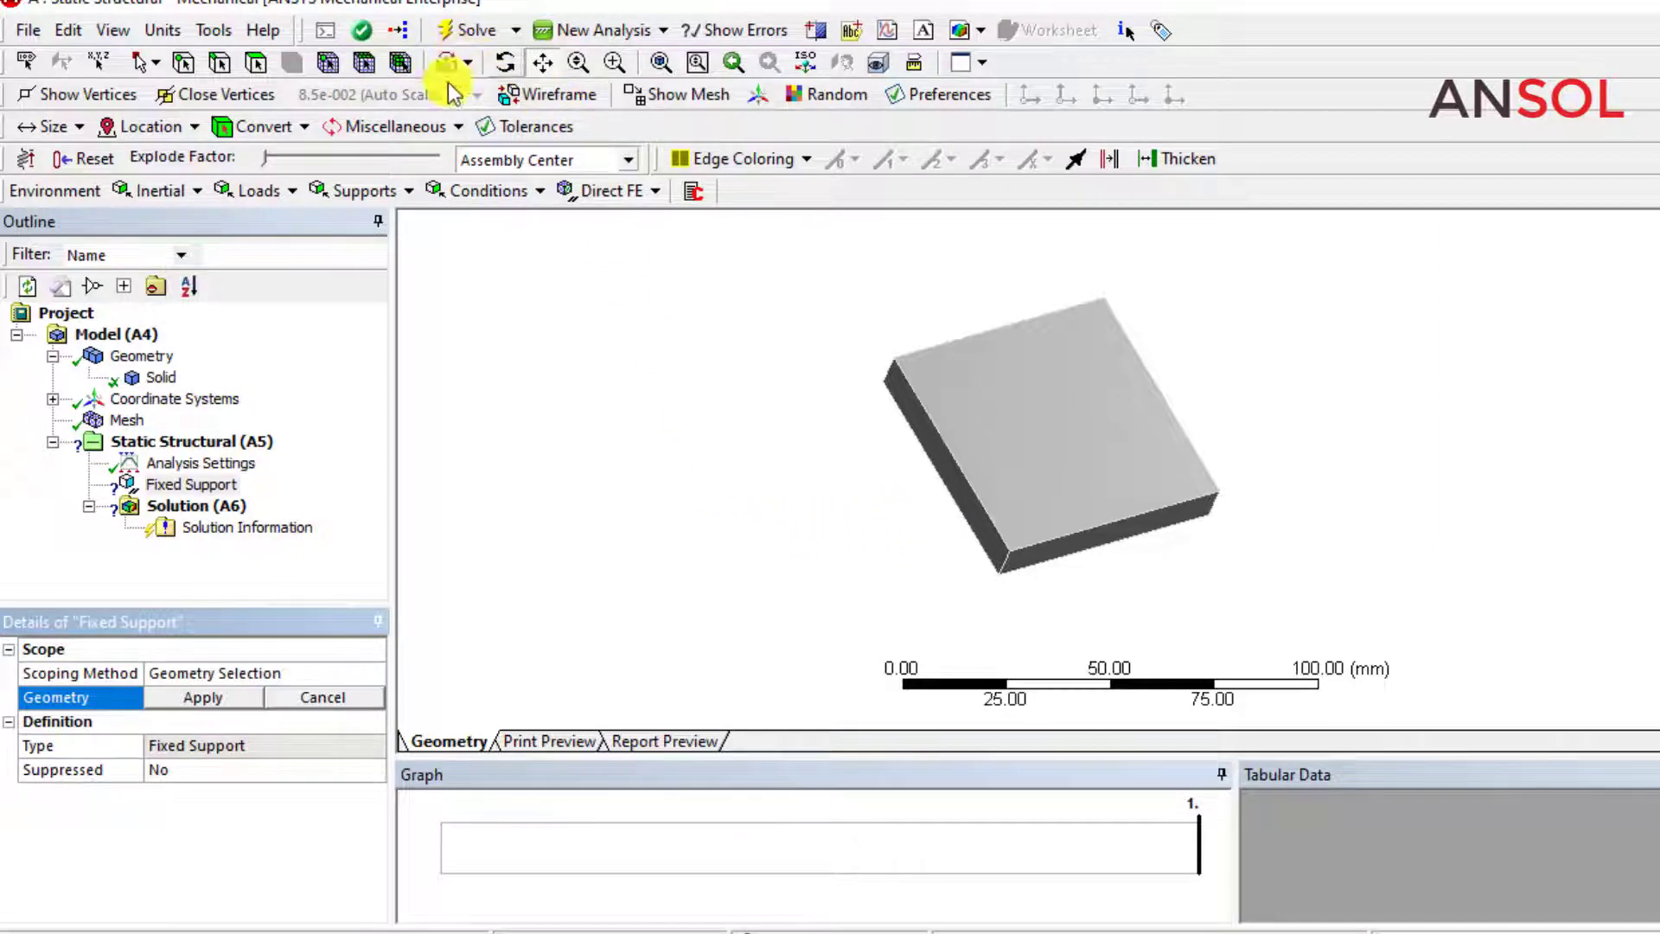
# Scope the fixed support to the block's four narrow side faces.
pyautogui.click(134, 69)
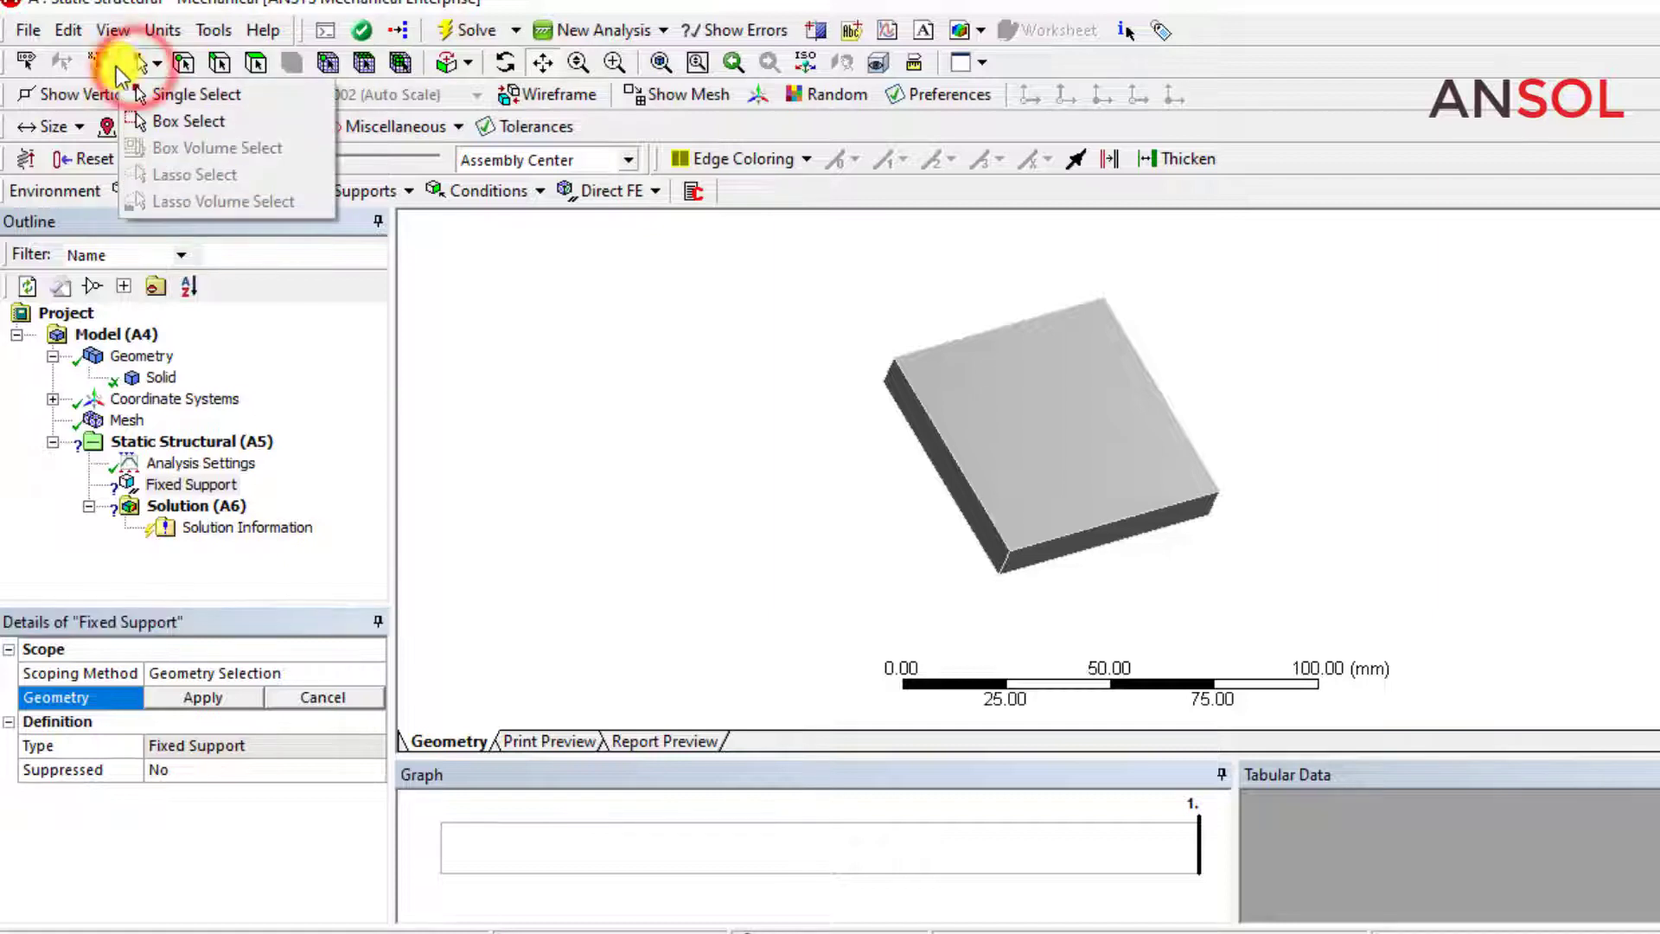
pyautogui.click(556, 421)
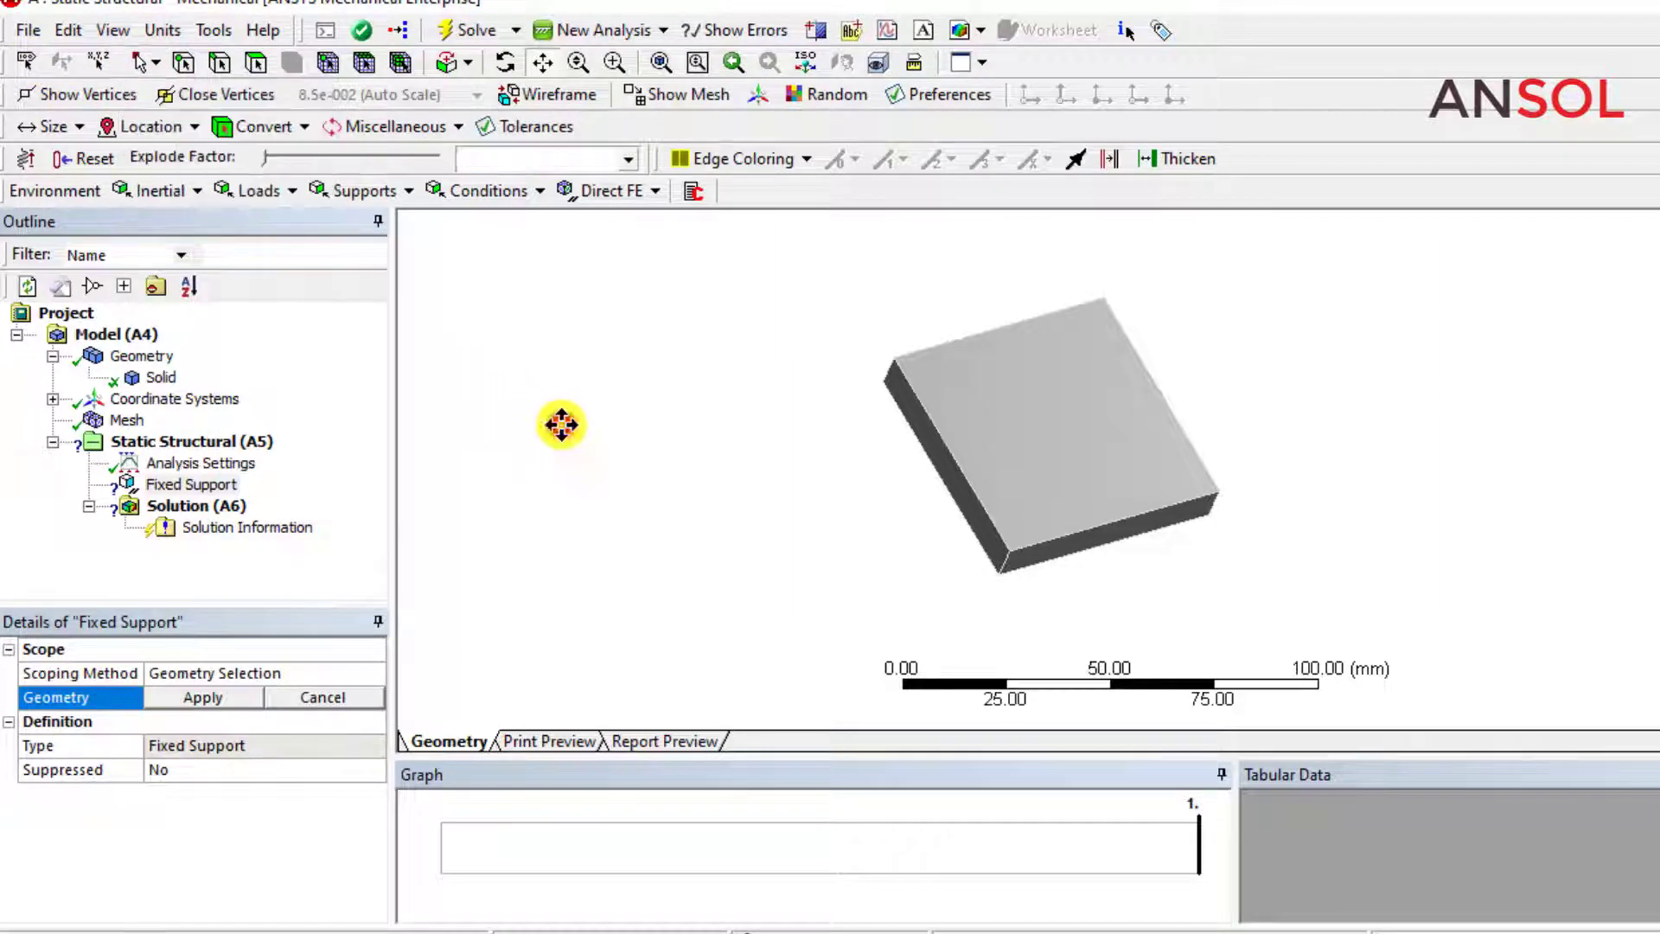
pyautogui.click(256, 62)
pyautogui.click(936, 454)
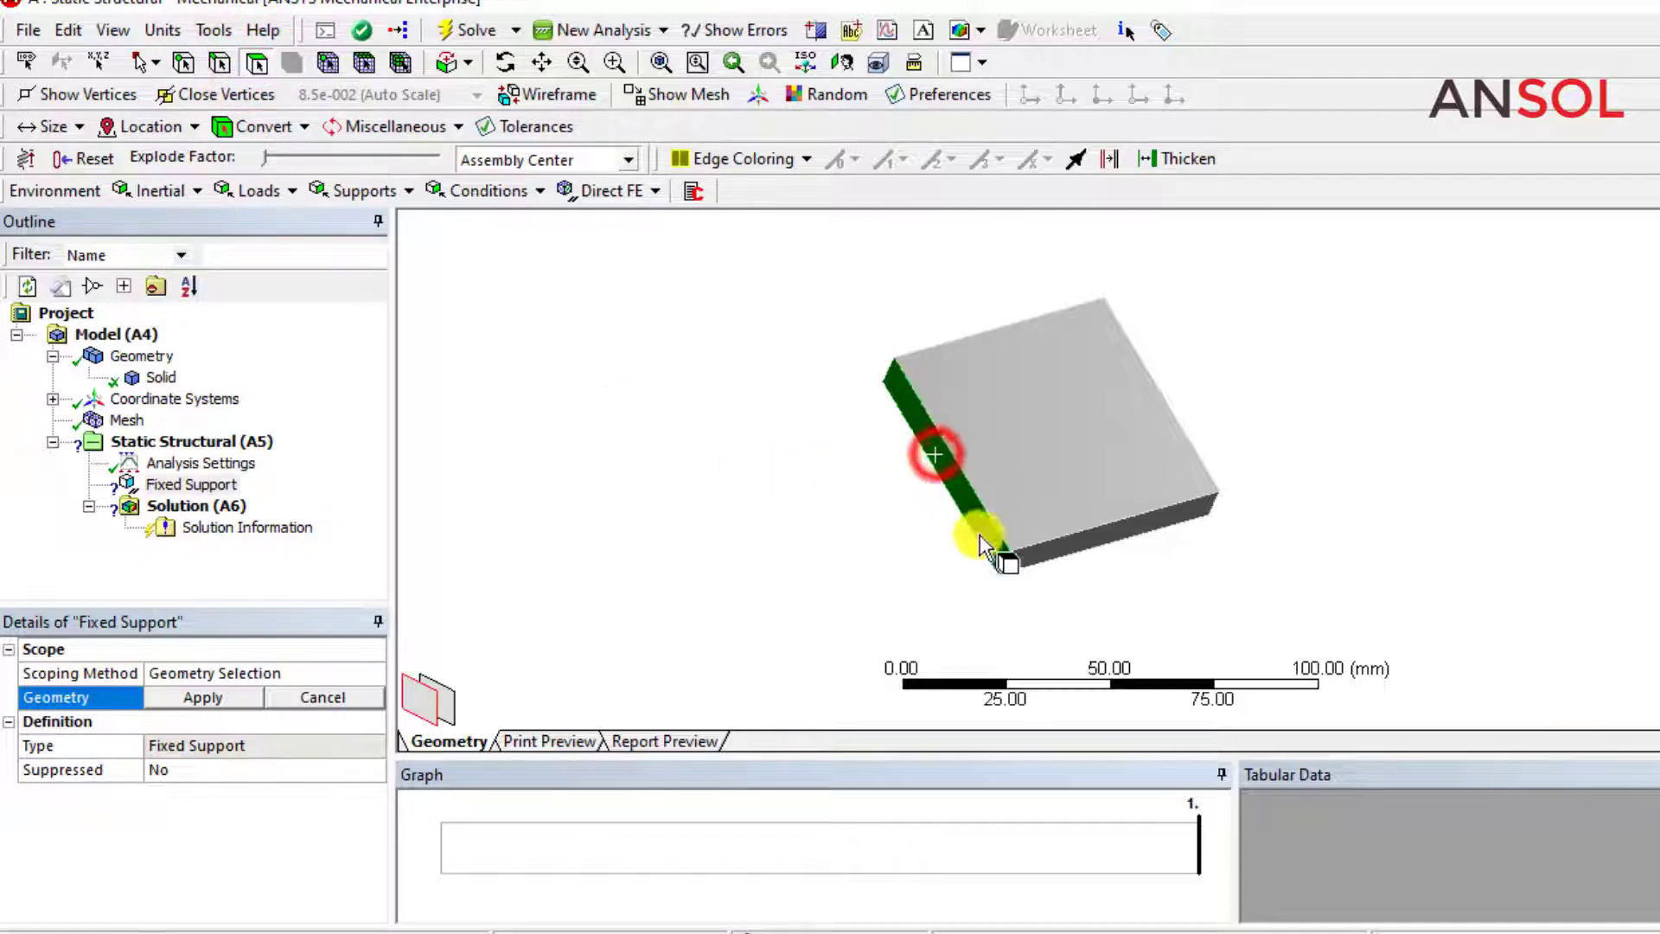
pyautogui.moveTo(1044, 557); pyautogui.dragTo(623, 490, button='middle')
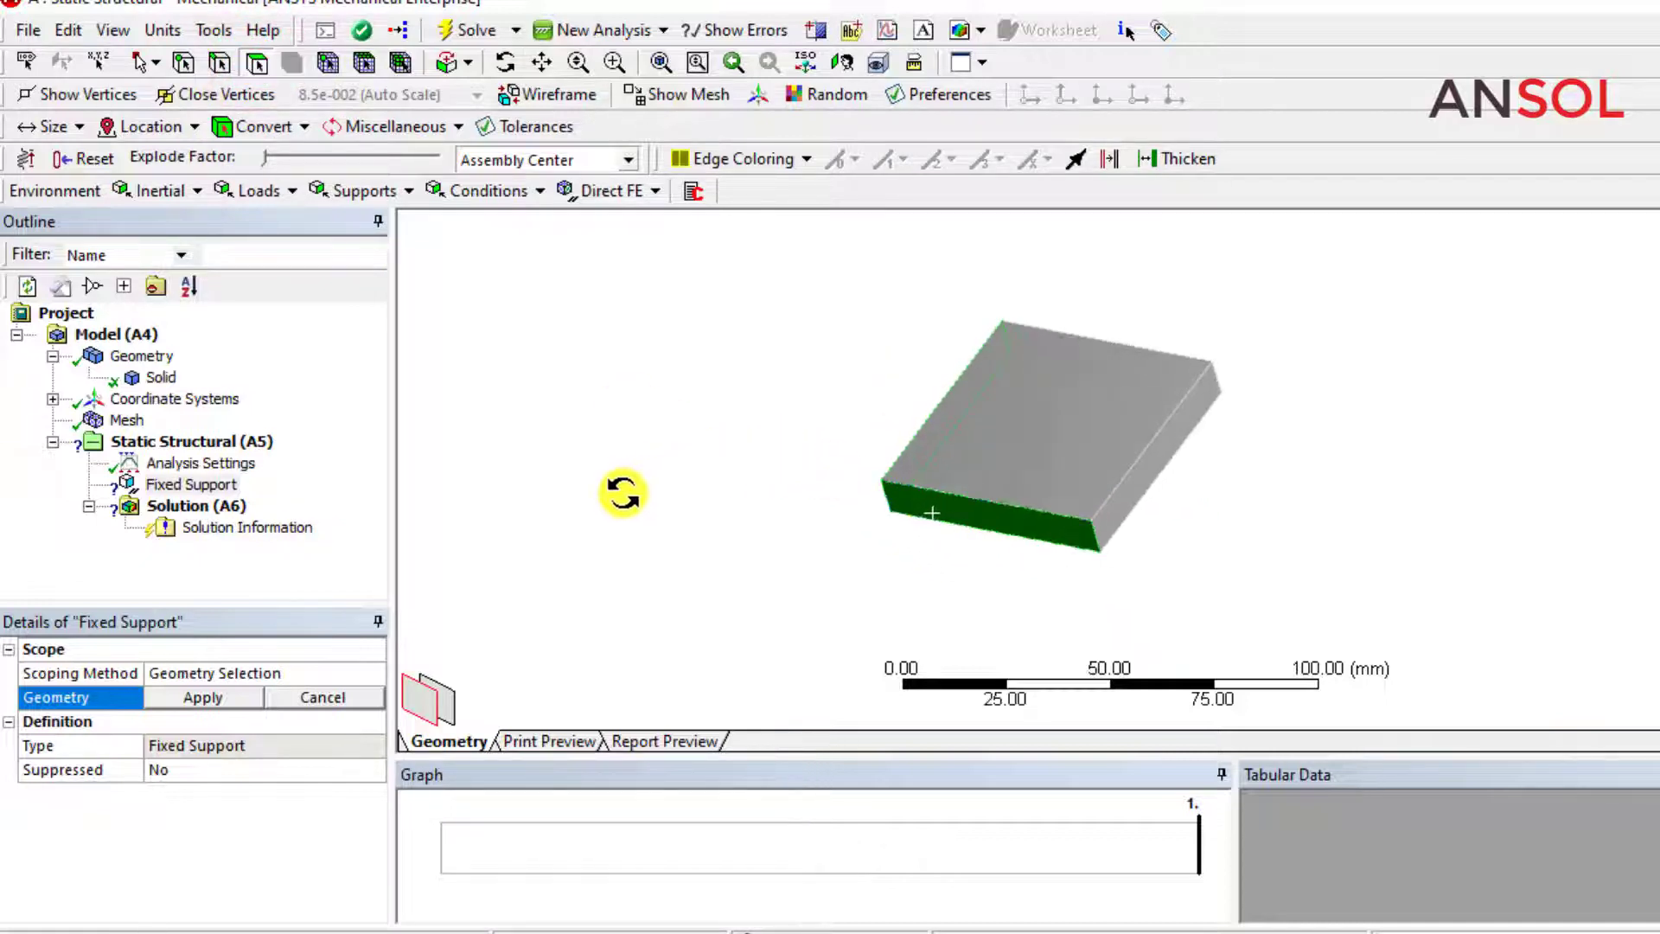
pyautogui.keyDown('ctrl'); pyautogui.click(1111, 515); pyautogui.keyUp('ctrl')
pyautogui.moveTo(993, 511); pyautogui.dragTo(1034, 485, button='middle')
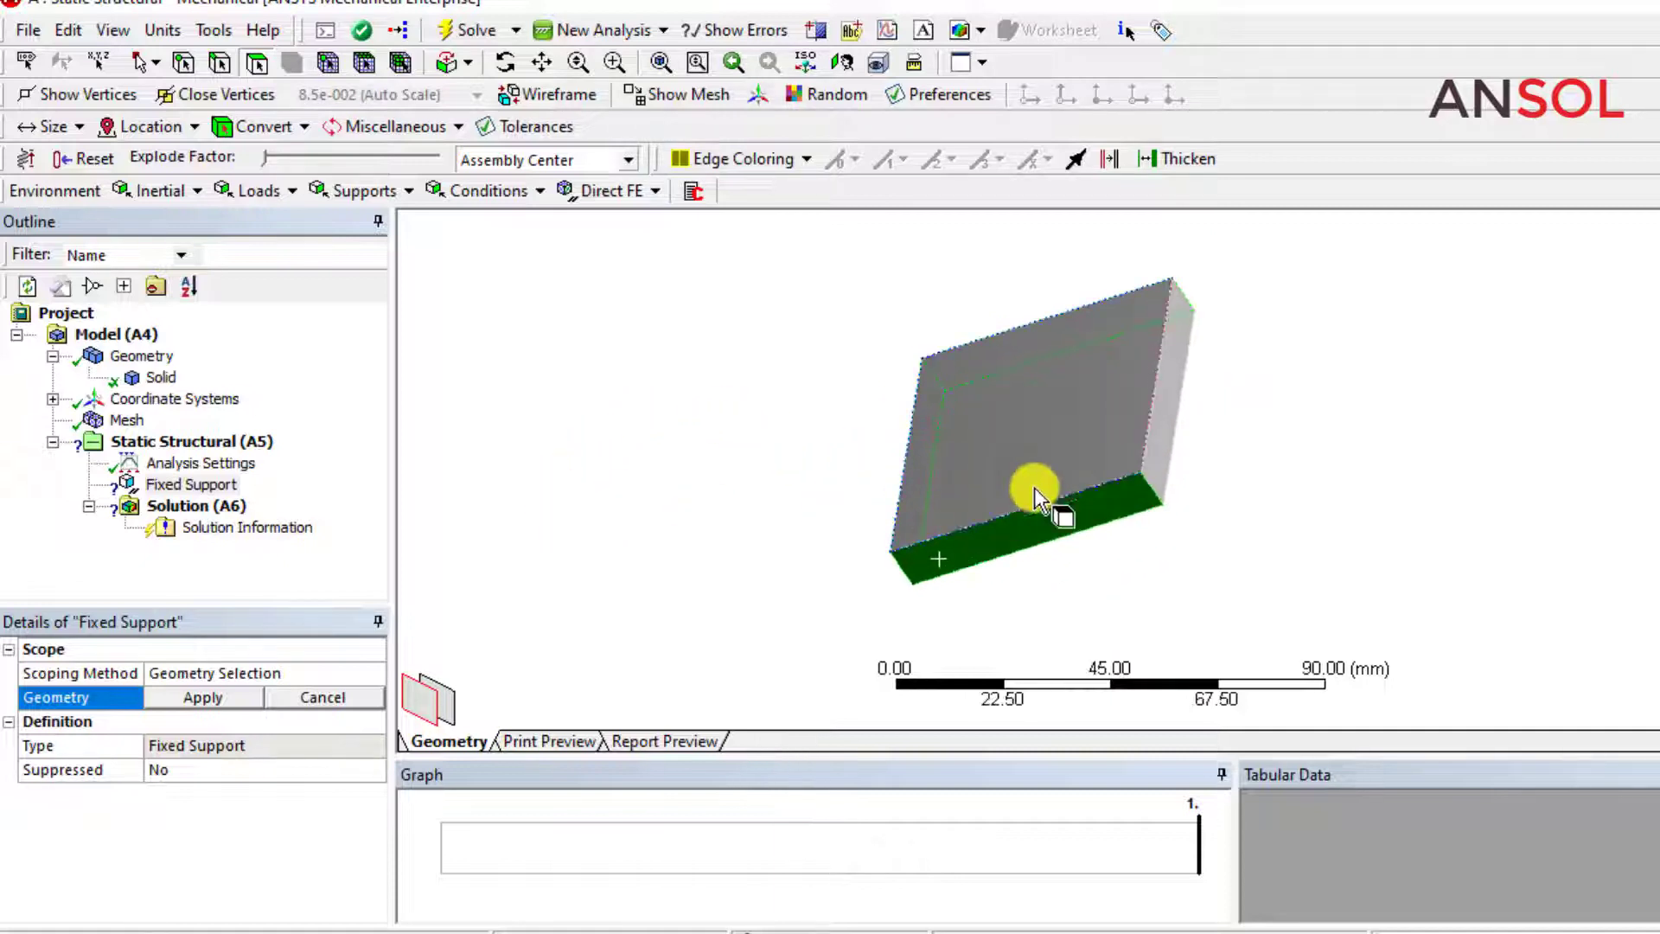
pyautogui.keyDown('ctrl'); pyautogui.click(1159, 449); pyautogui.keyUp('ctrl')
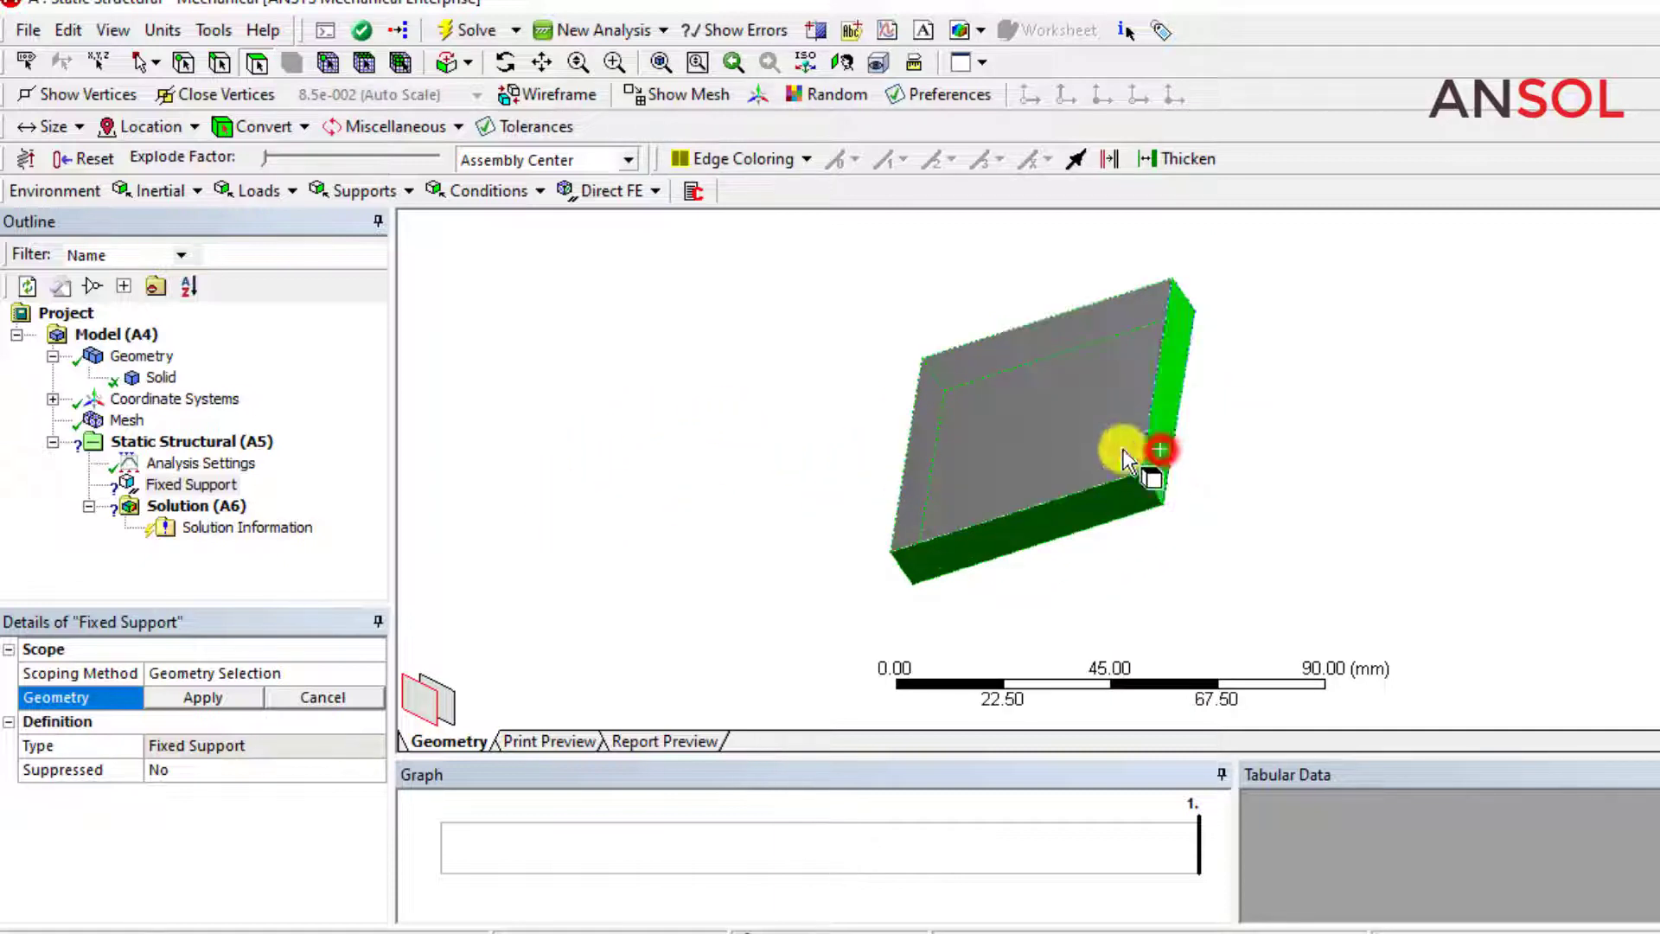
pyautogui.click(203, 697)
# Add a pressure load to the static structural analysis.
pyautogui.moveTo(709, 521); pyautogui.dragTo(948, 345, button='middle')
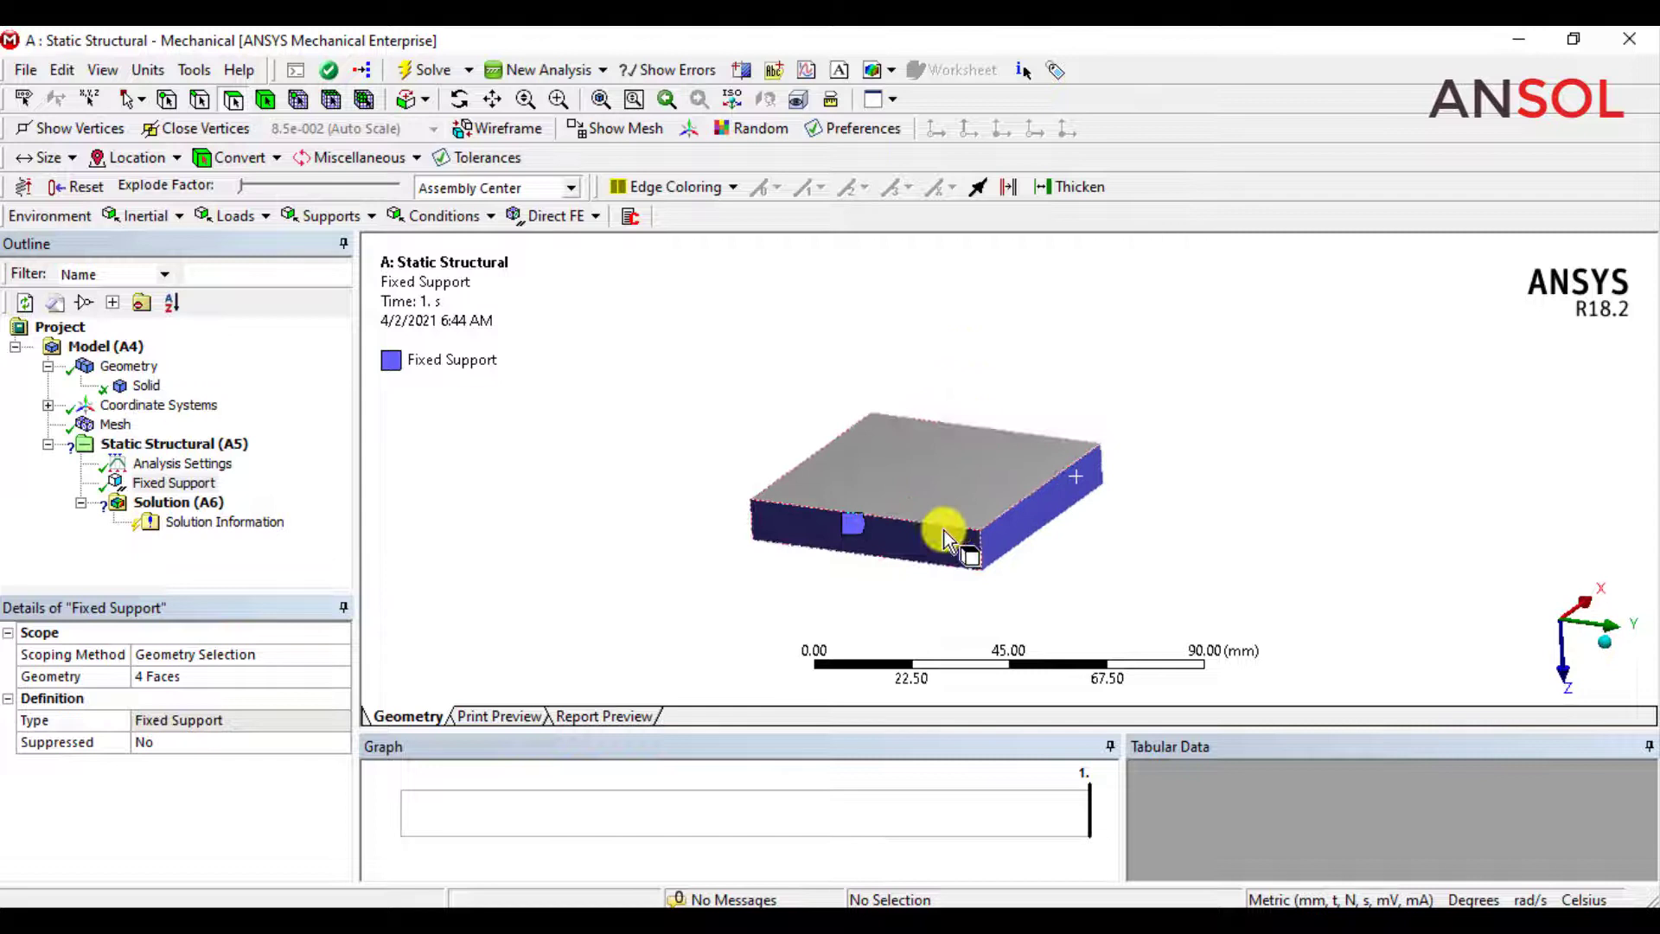
pyautogui.scroll(-1, 944, 538)
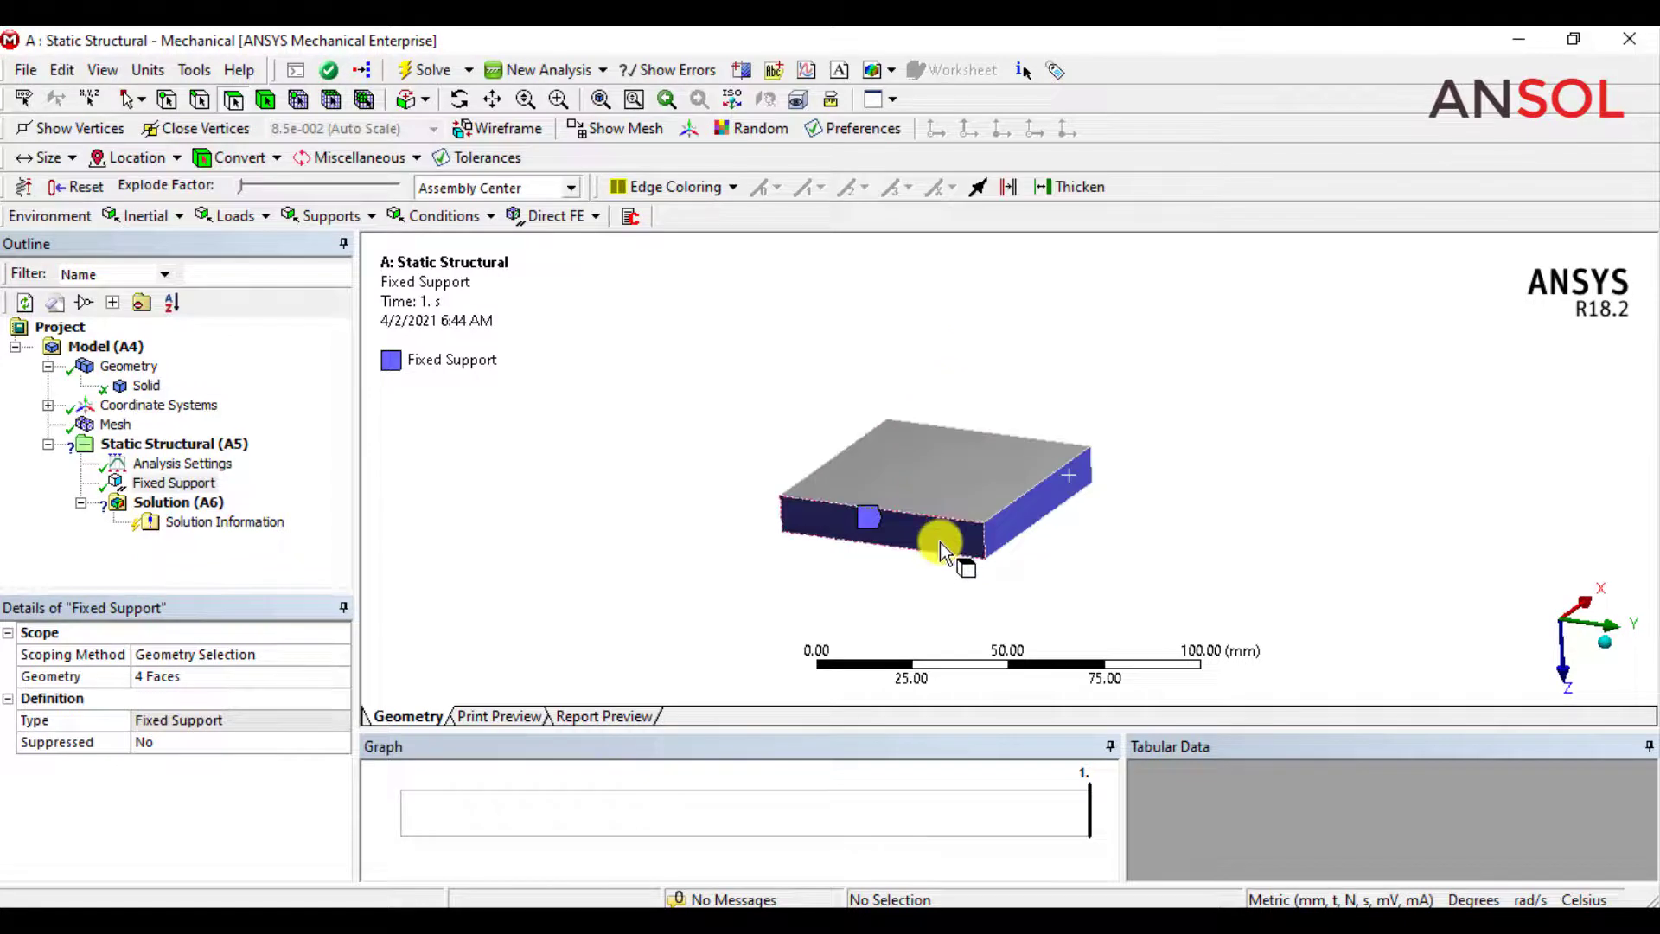
pyautogui.scroll(1, 938, 547)
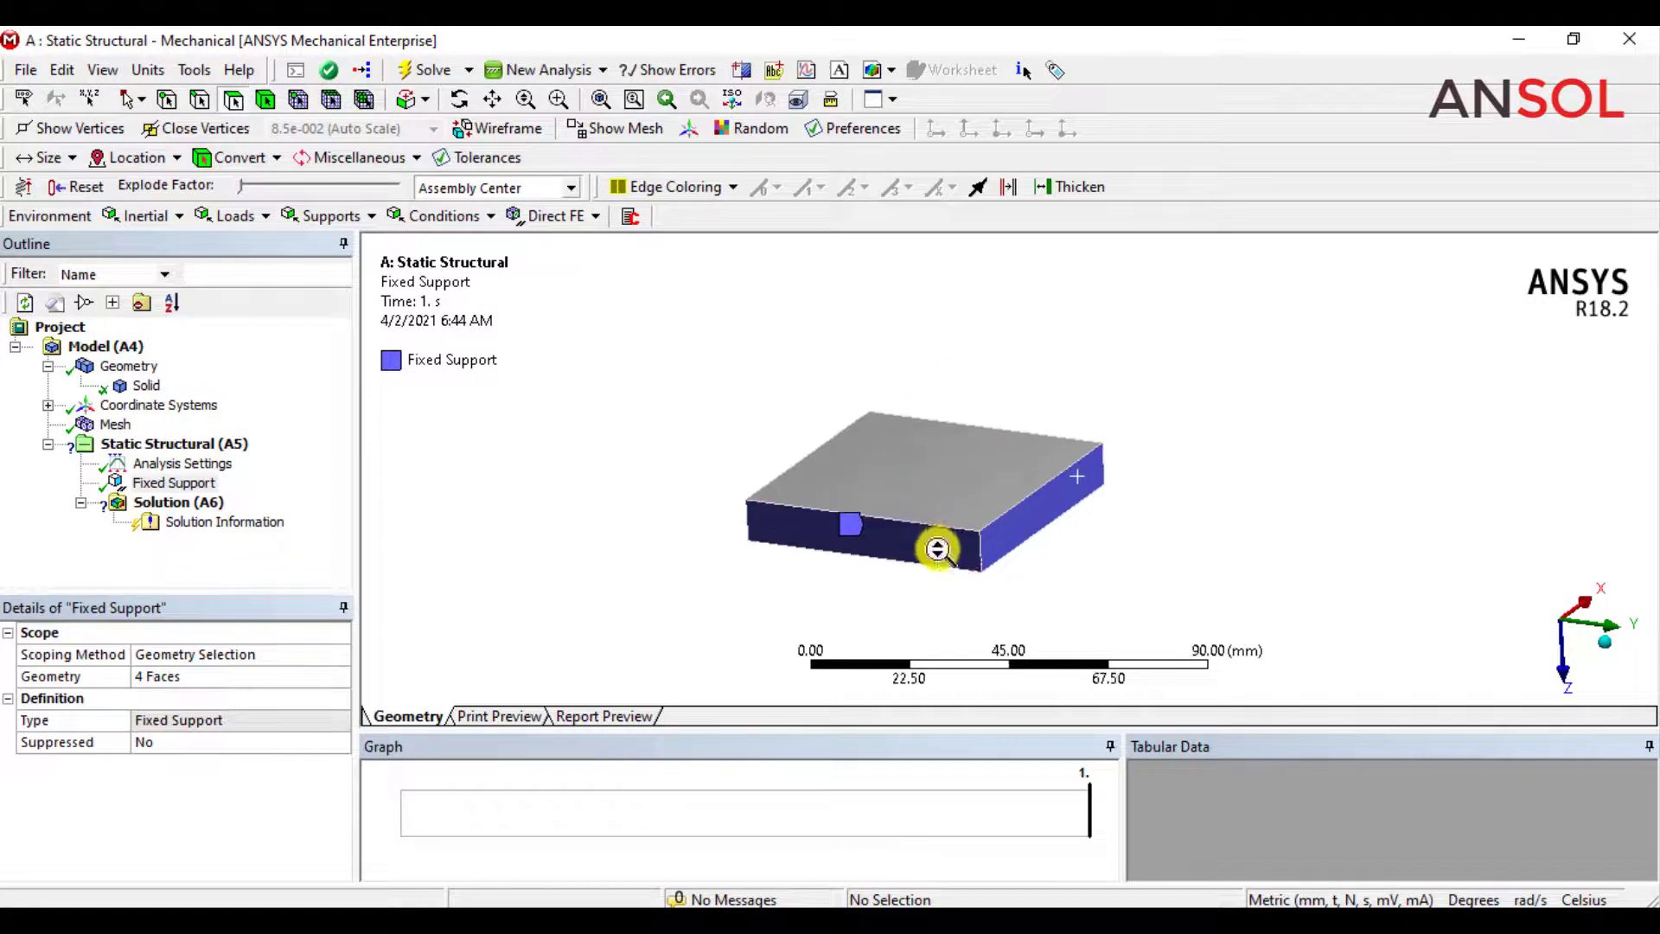
pyautogui.click(264, 221)
pyautogui.click(259, 245)
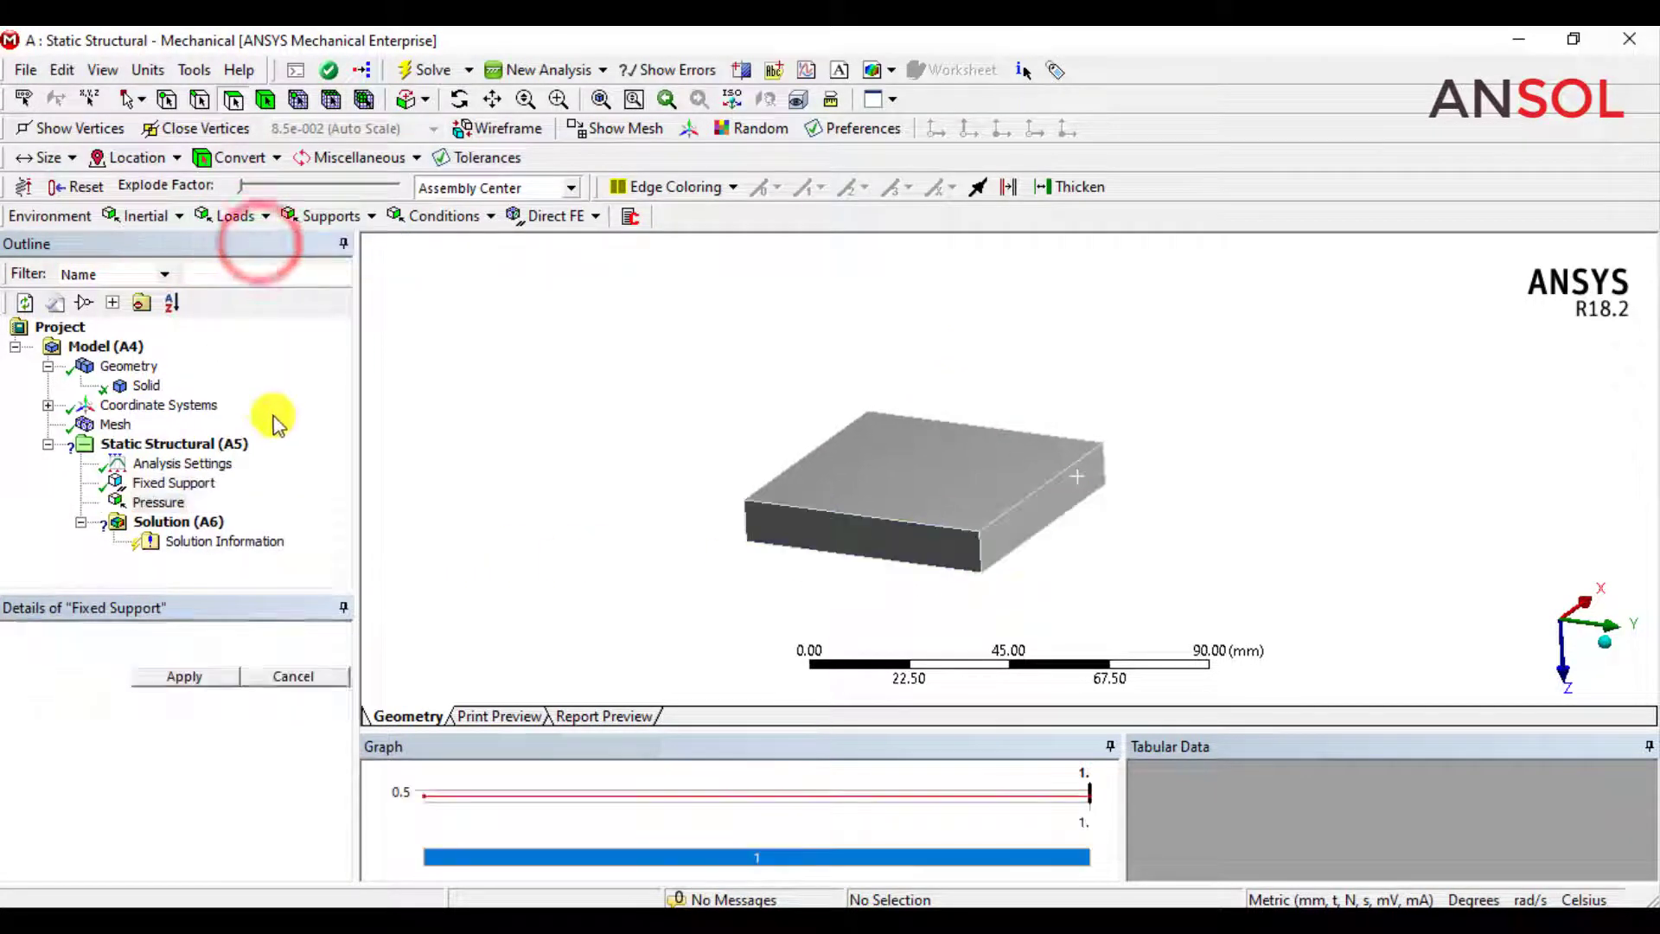
# Scope the pressure load to the block's large upper face and set its magnitude to 10 MPa.
pyautogui.click(928, 500)
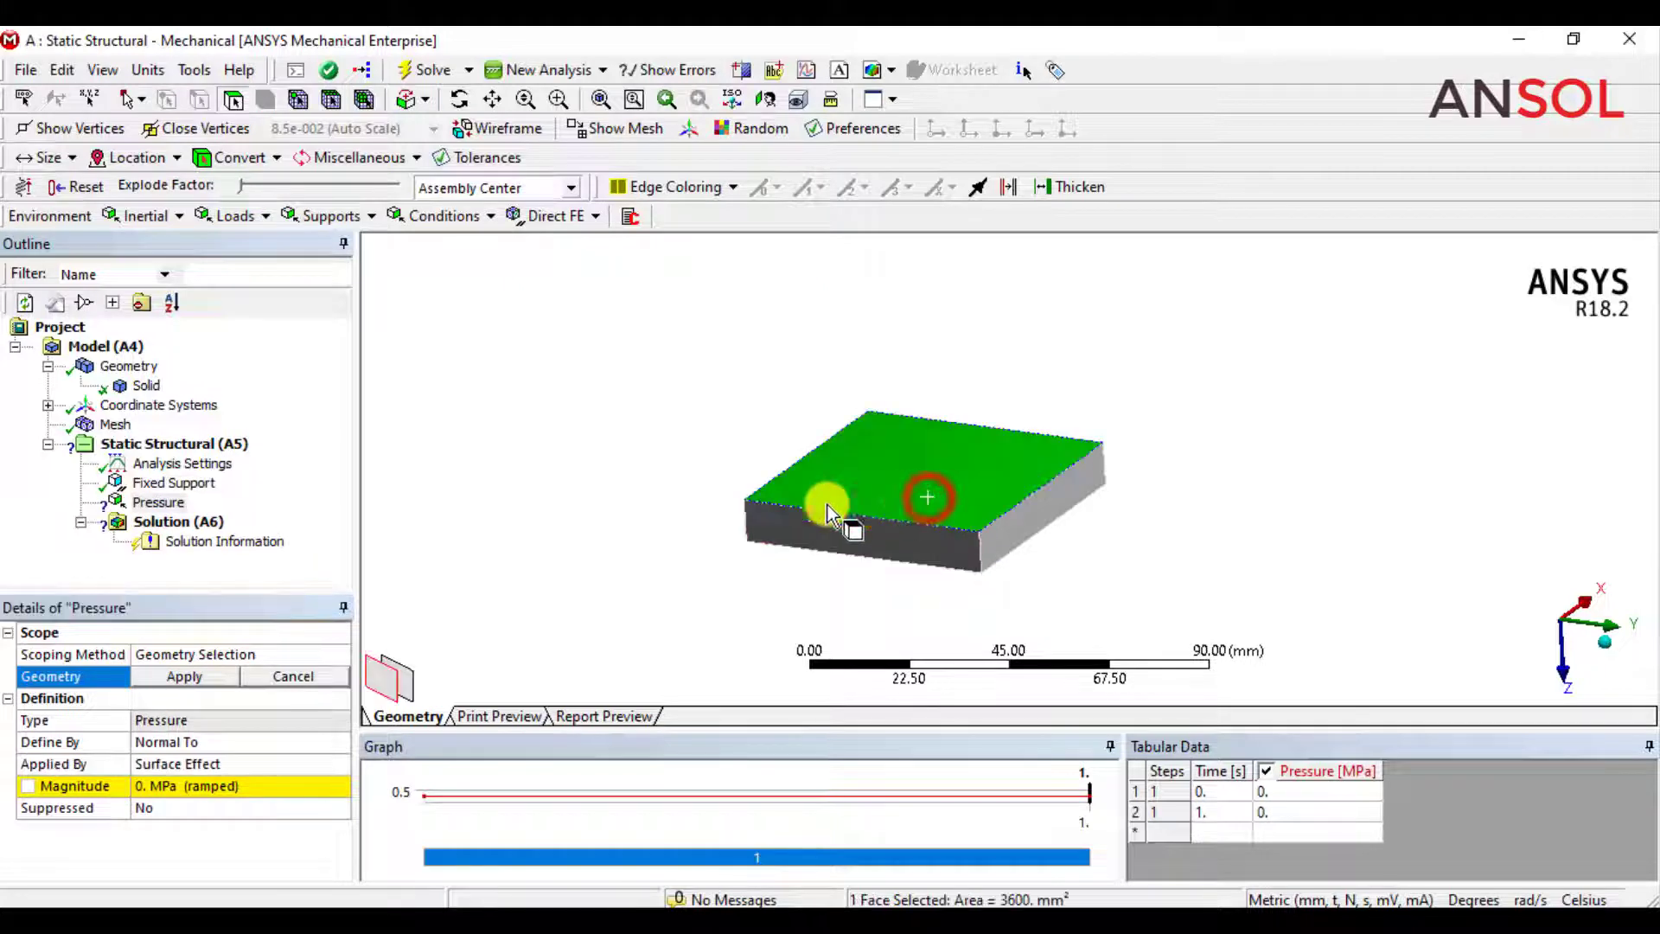
pyautogui.click(184, 678)
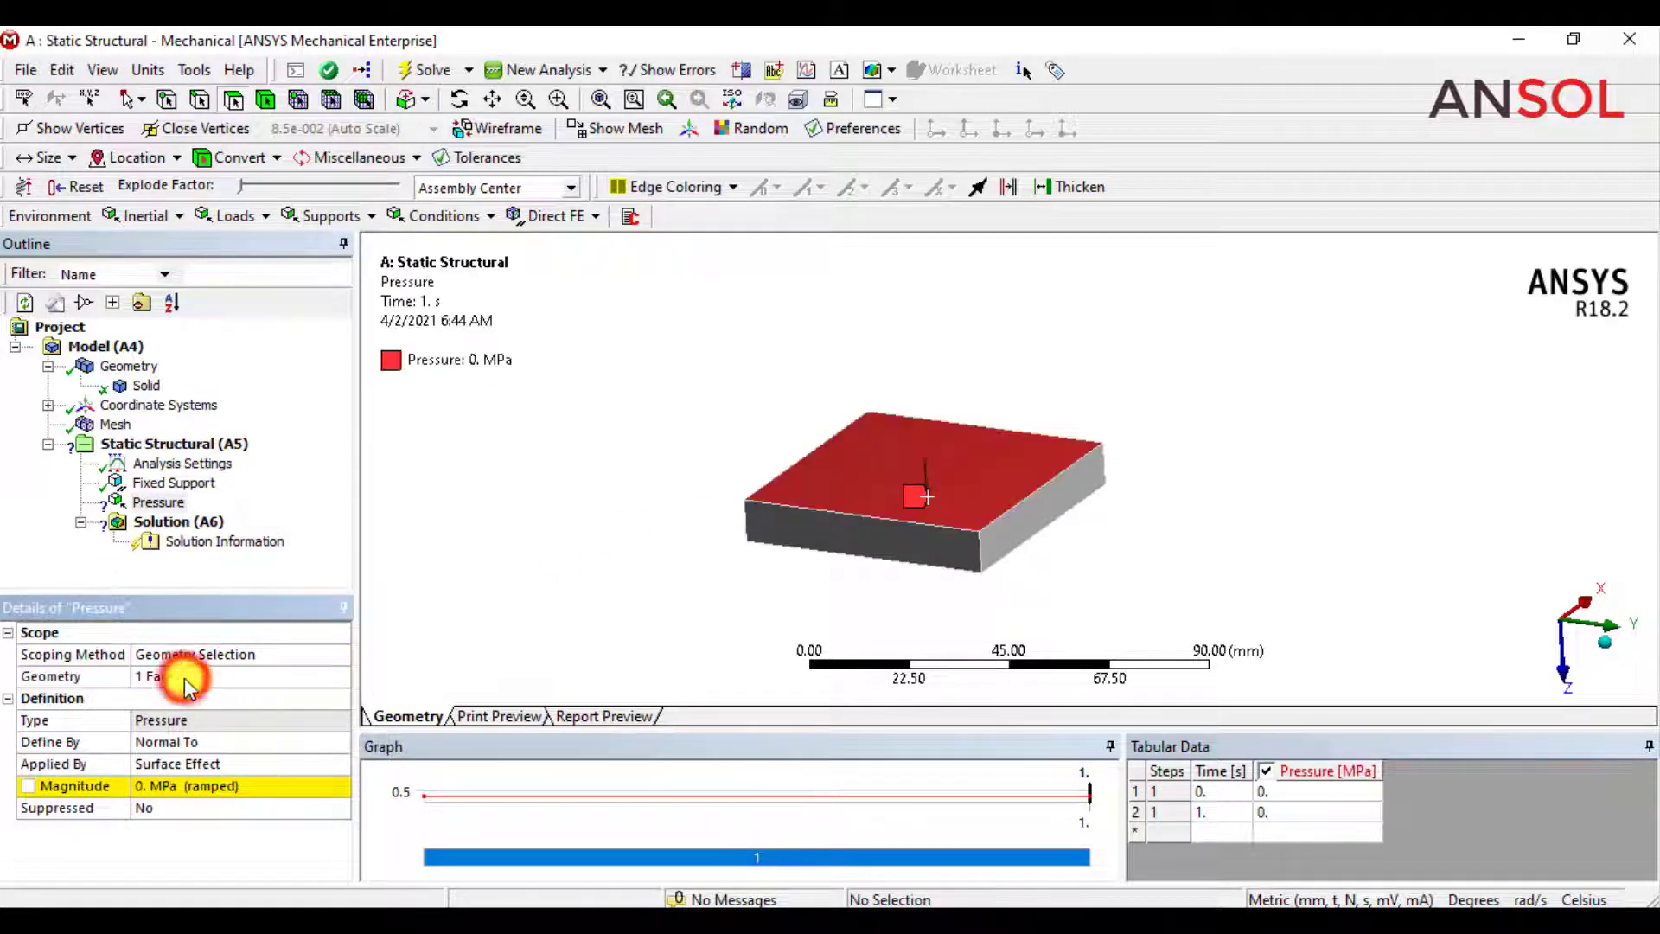
pyautogui.click(163, 785)
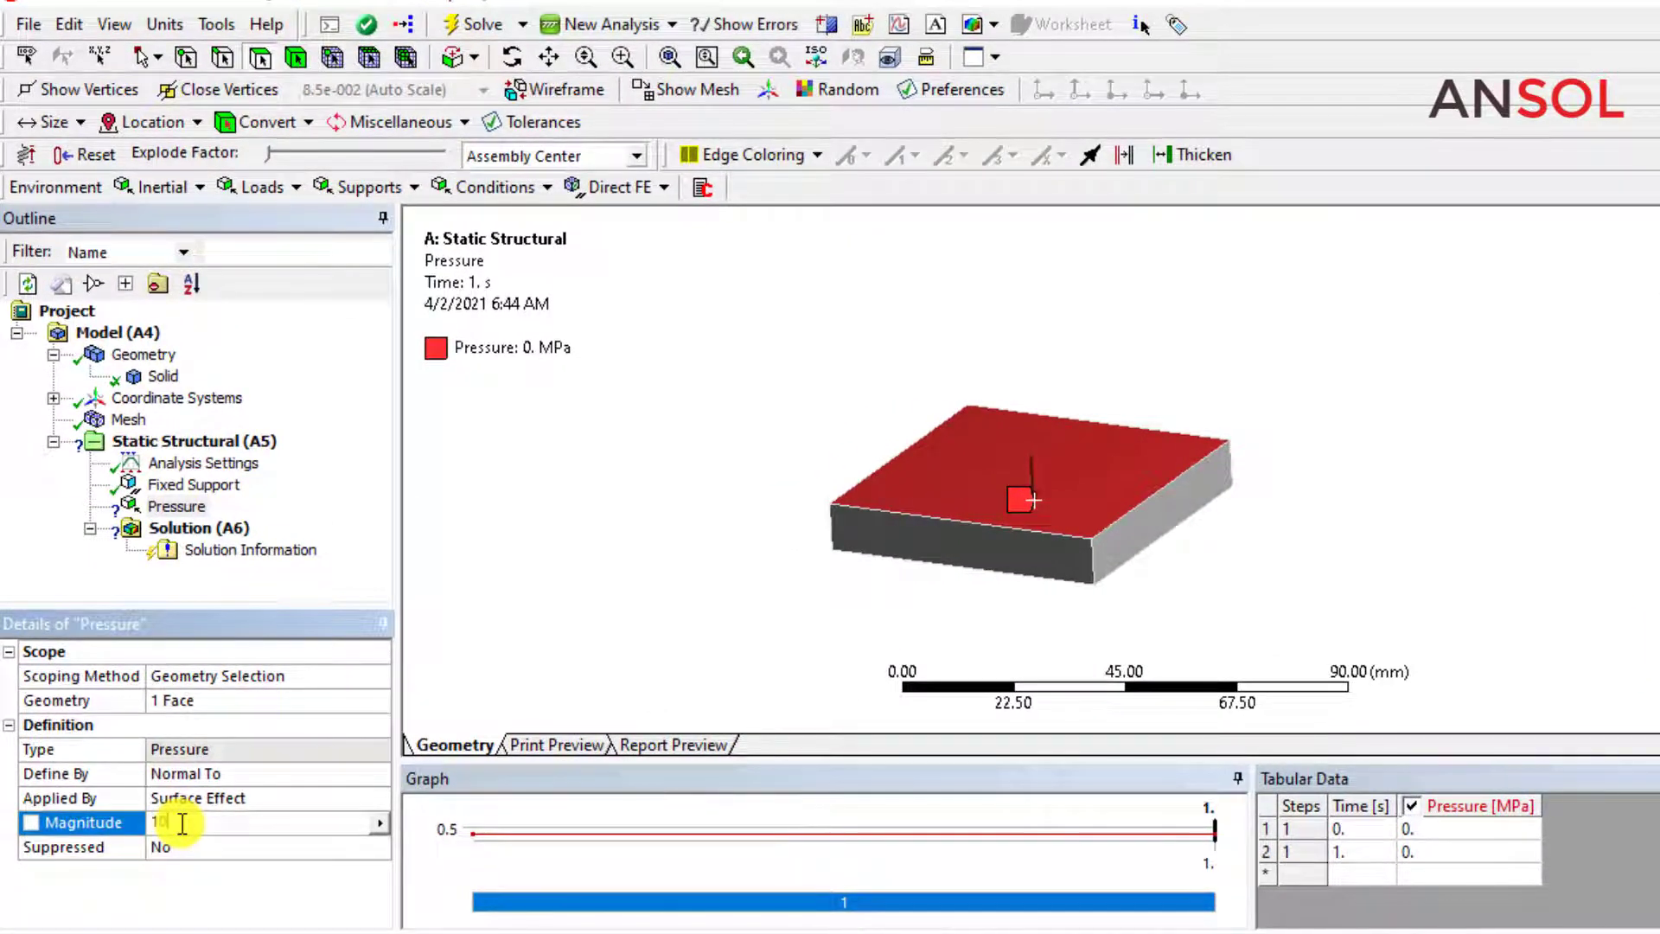
pyautogui.write('10')
pyautogui.press('Return')
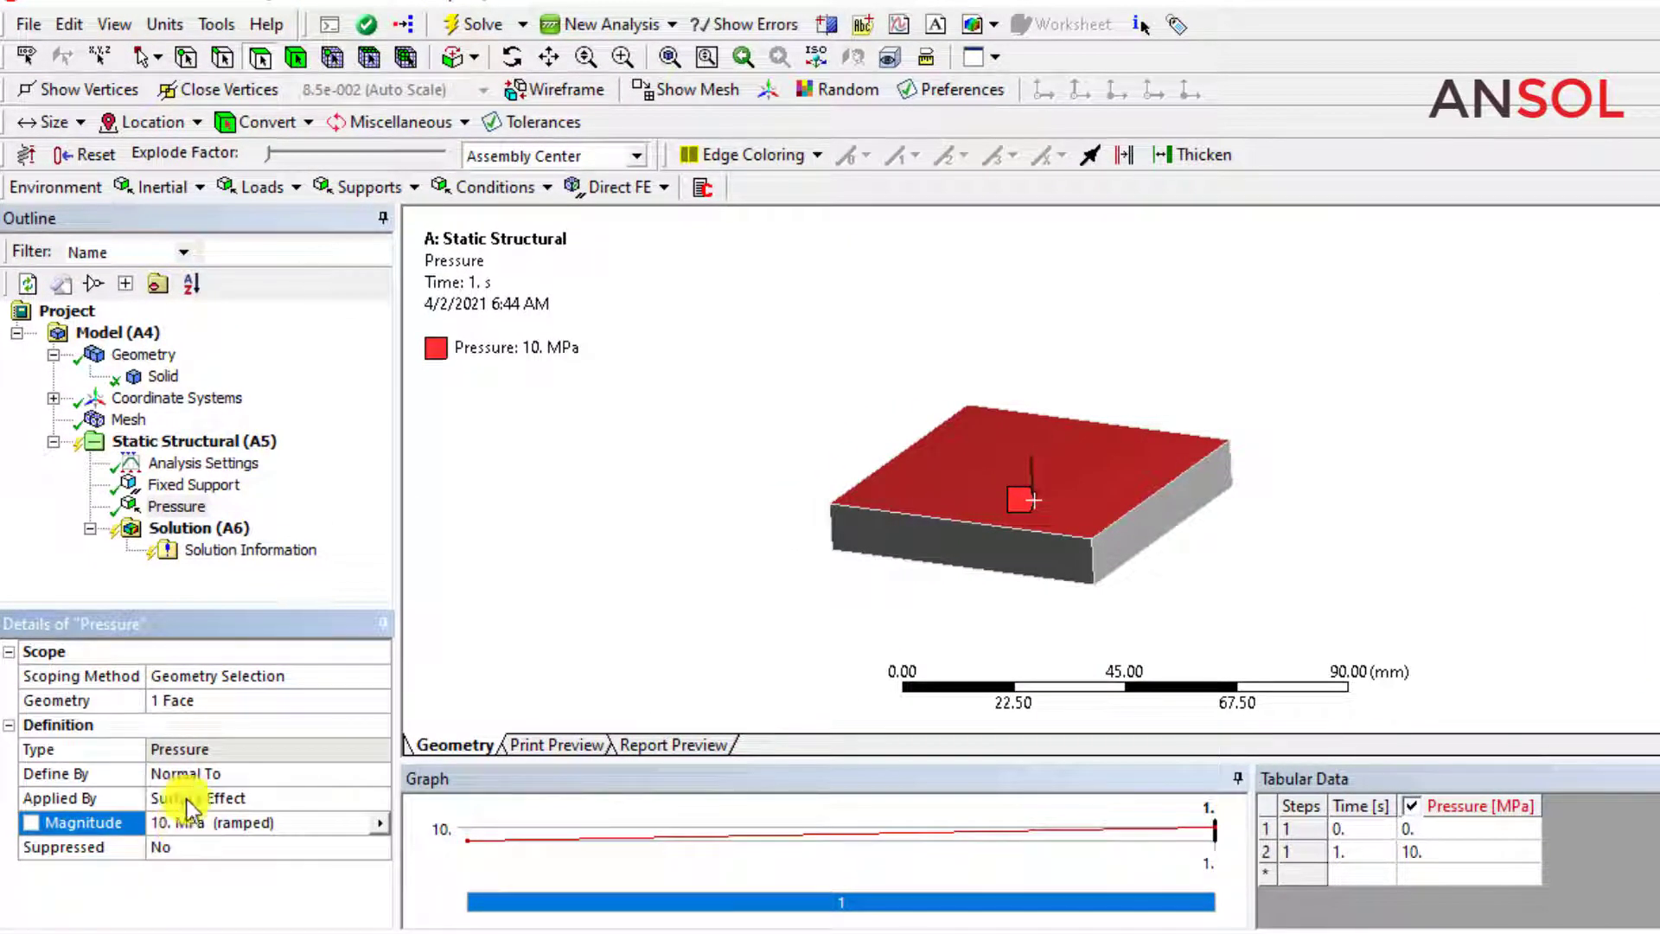
# Add a directional deformation result to the solution and orient it along the Z axis.
pyautogui.click(162, 529)
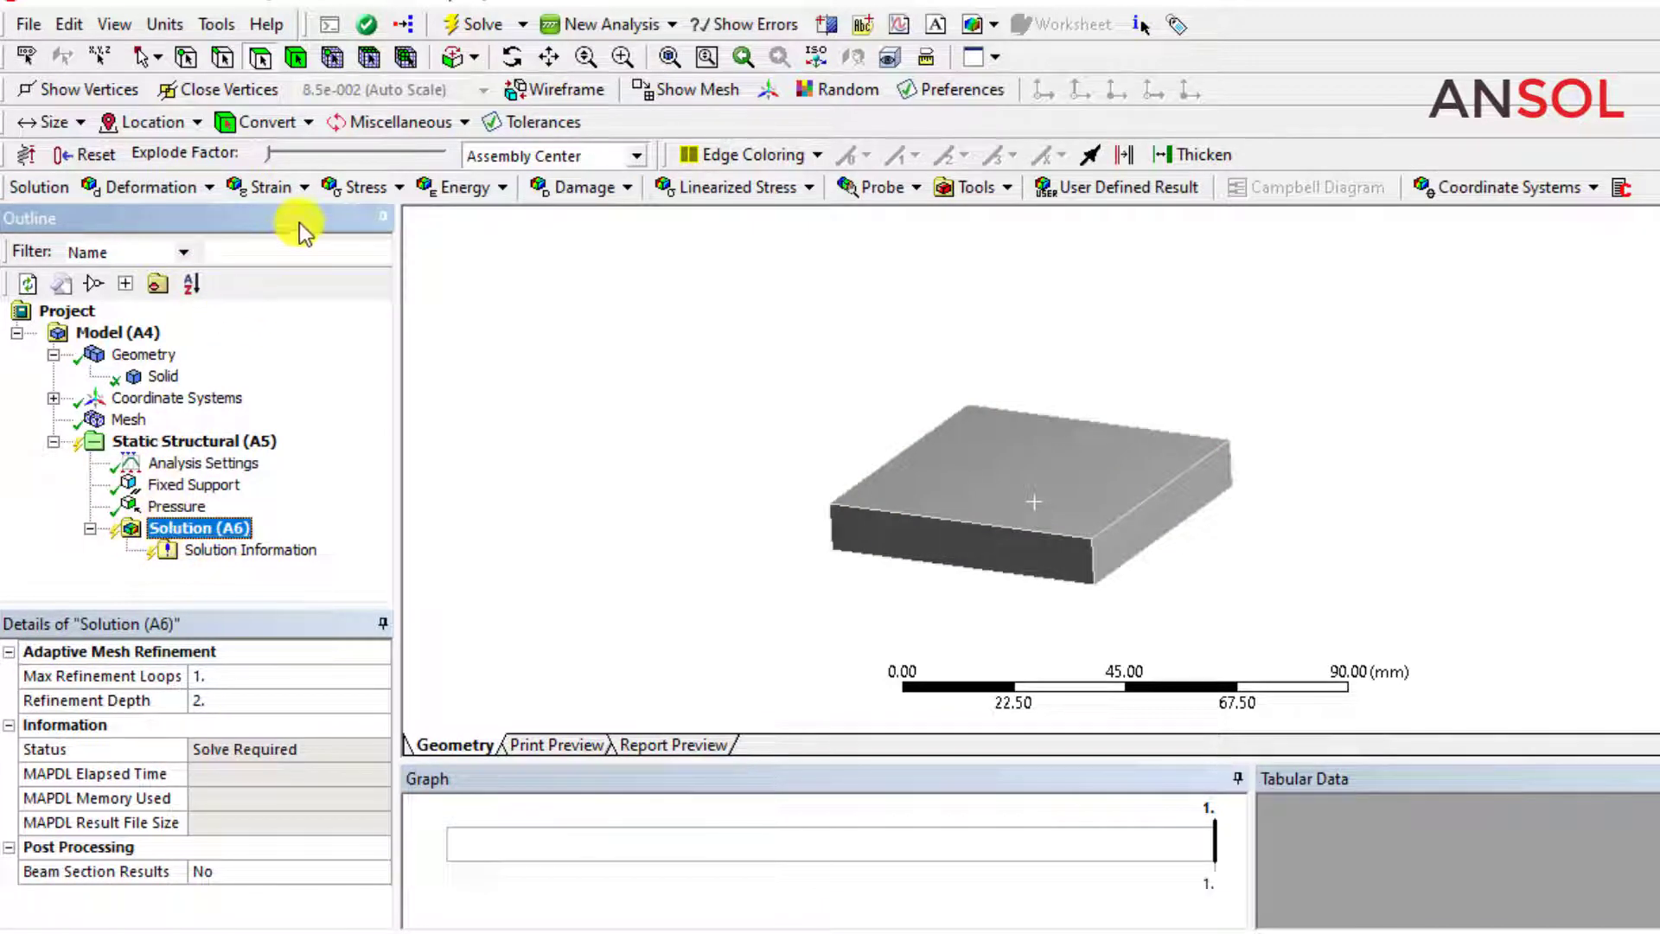
pyautogui.click(214, 197)
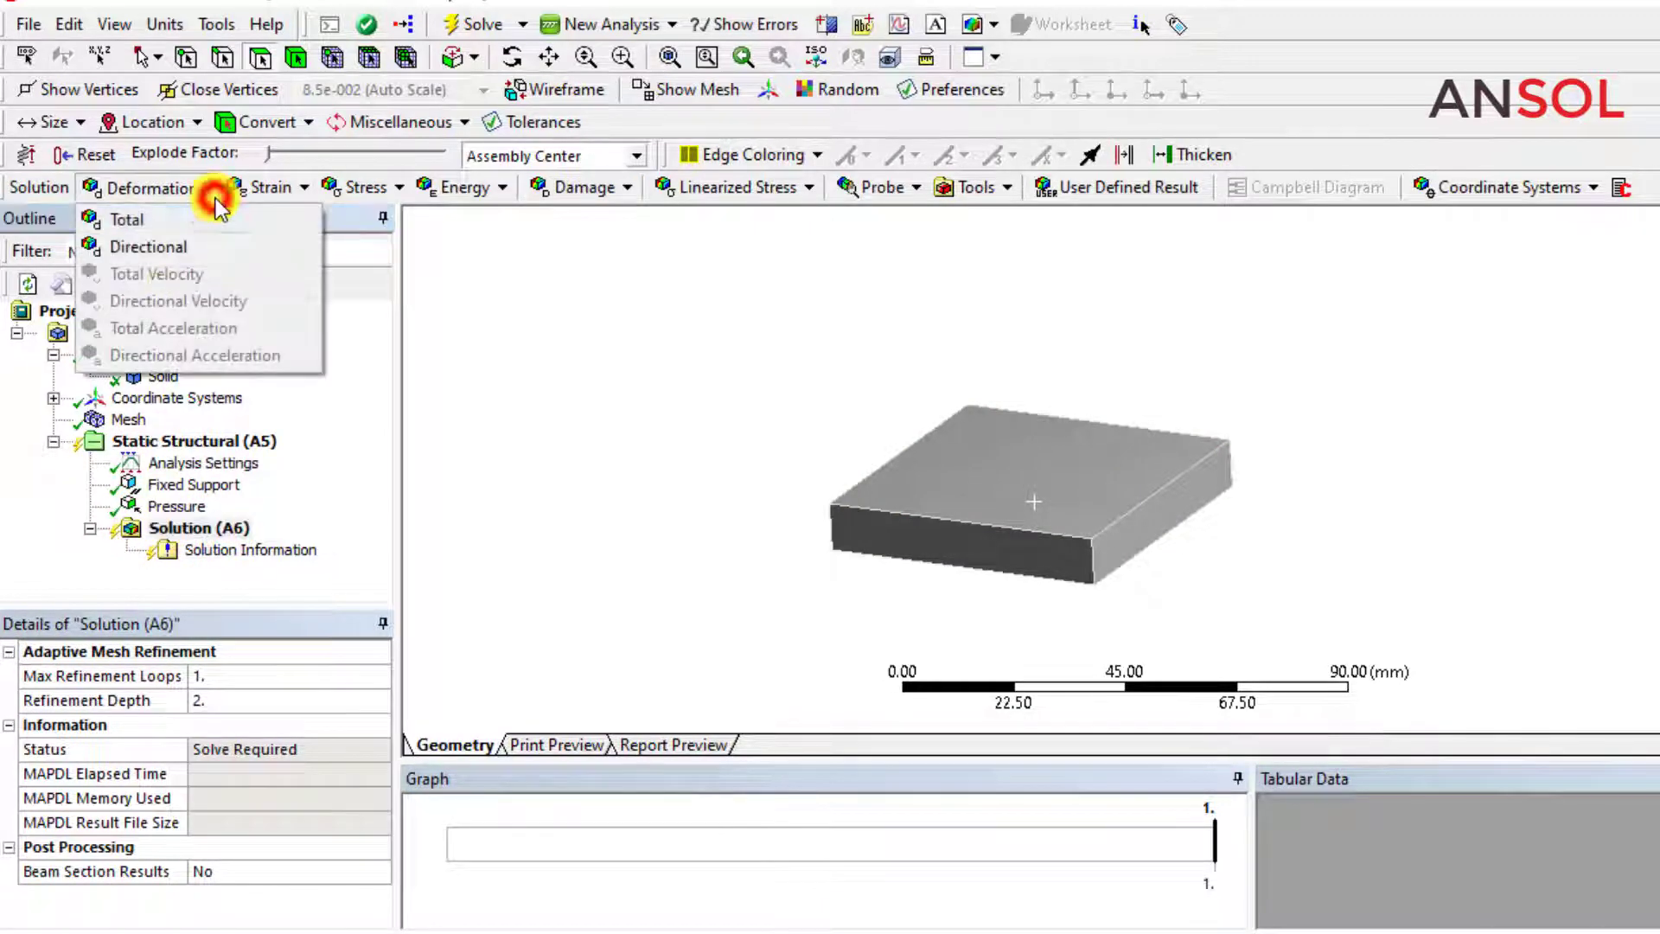
pyautogui.click(147, 243)
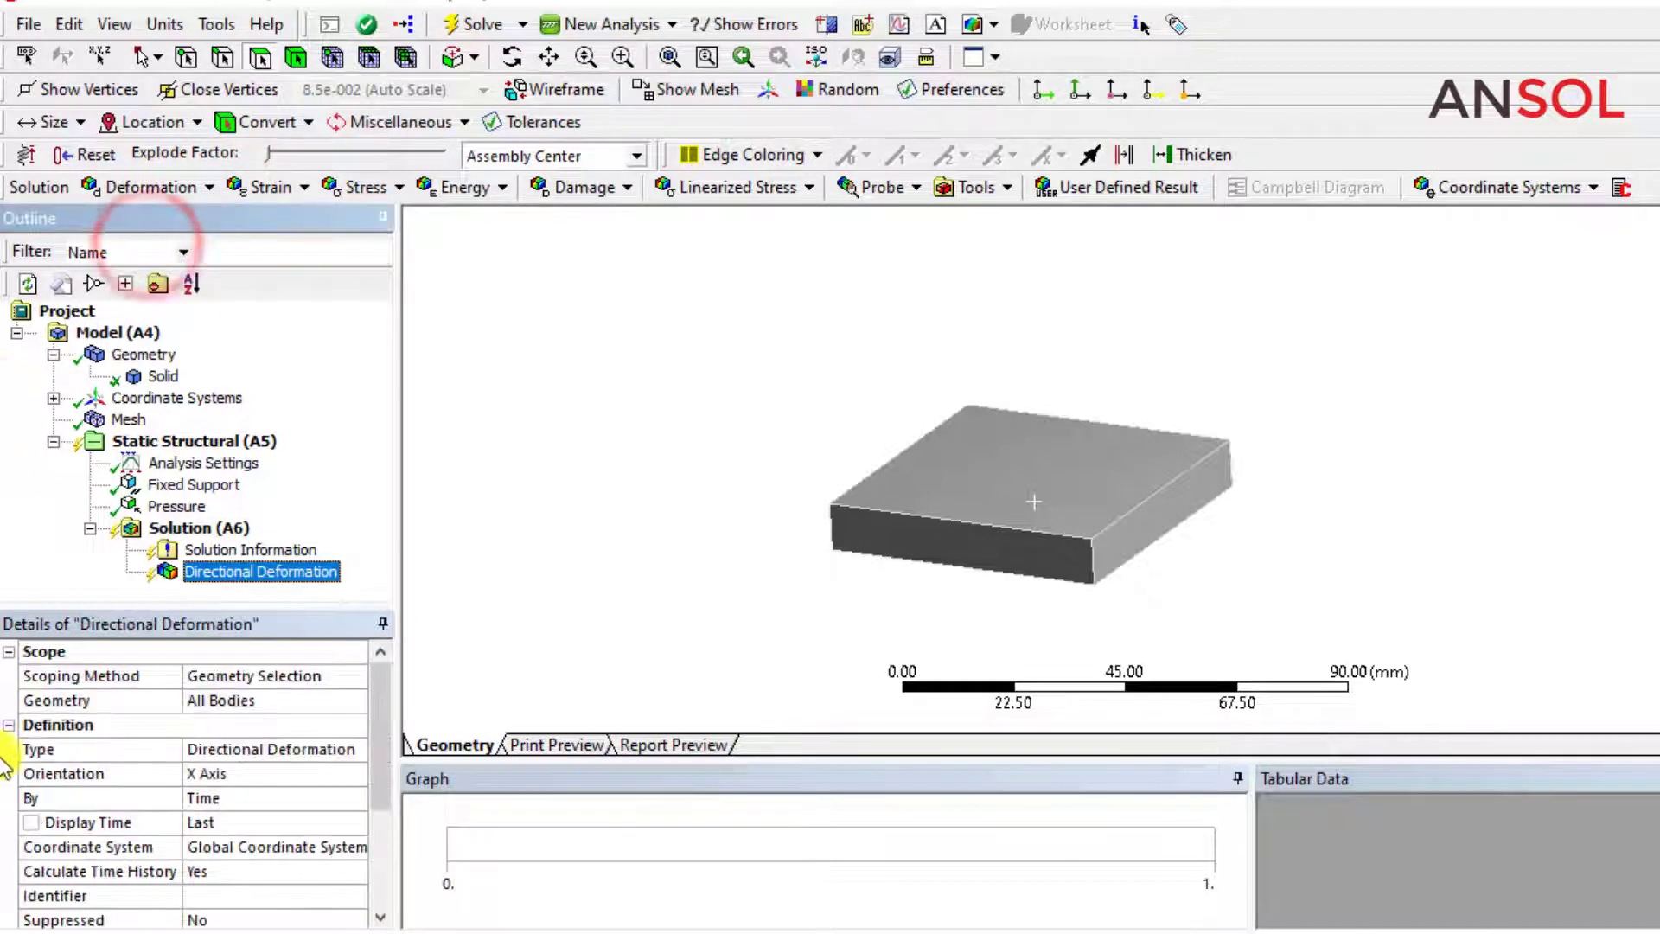
pyautogui.click(272, 771)
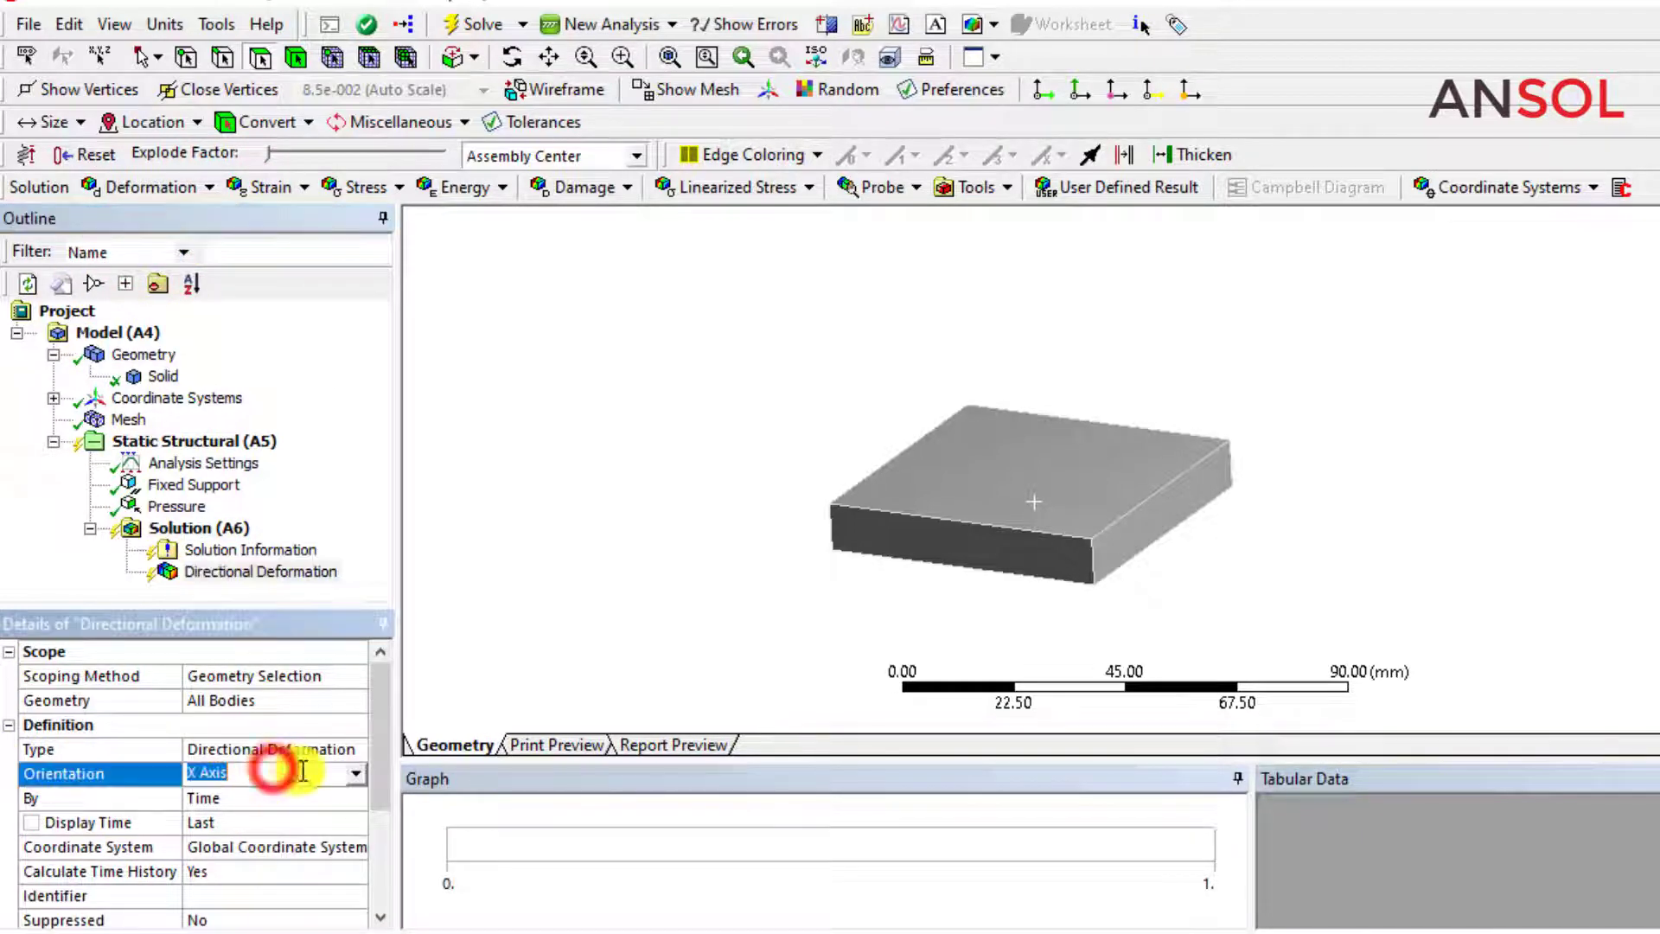
pyautogui.click(355, 772)
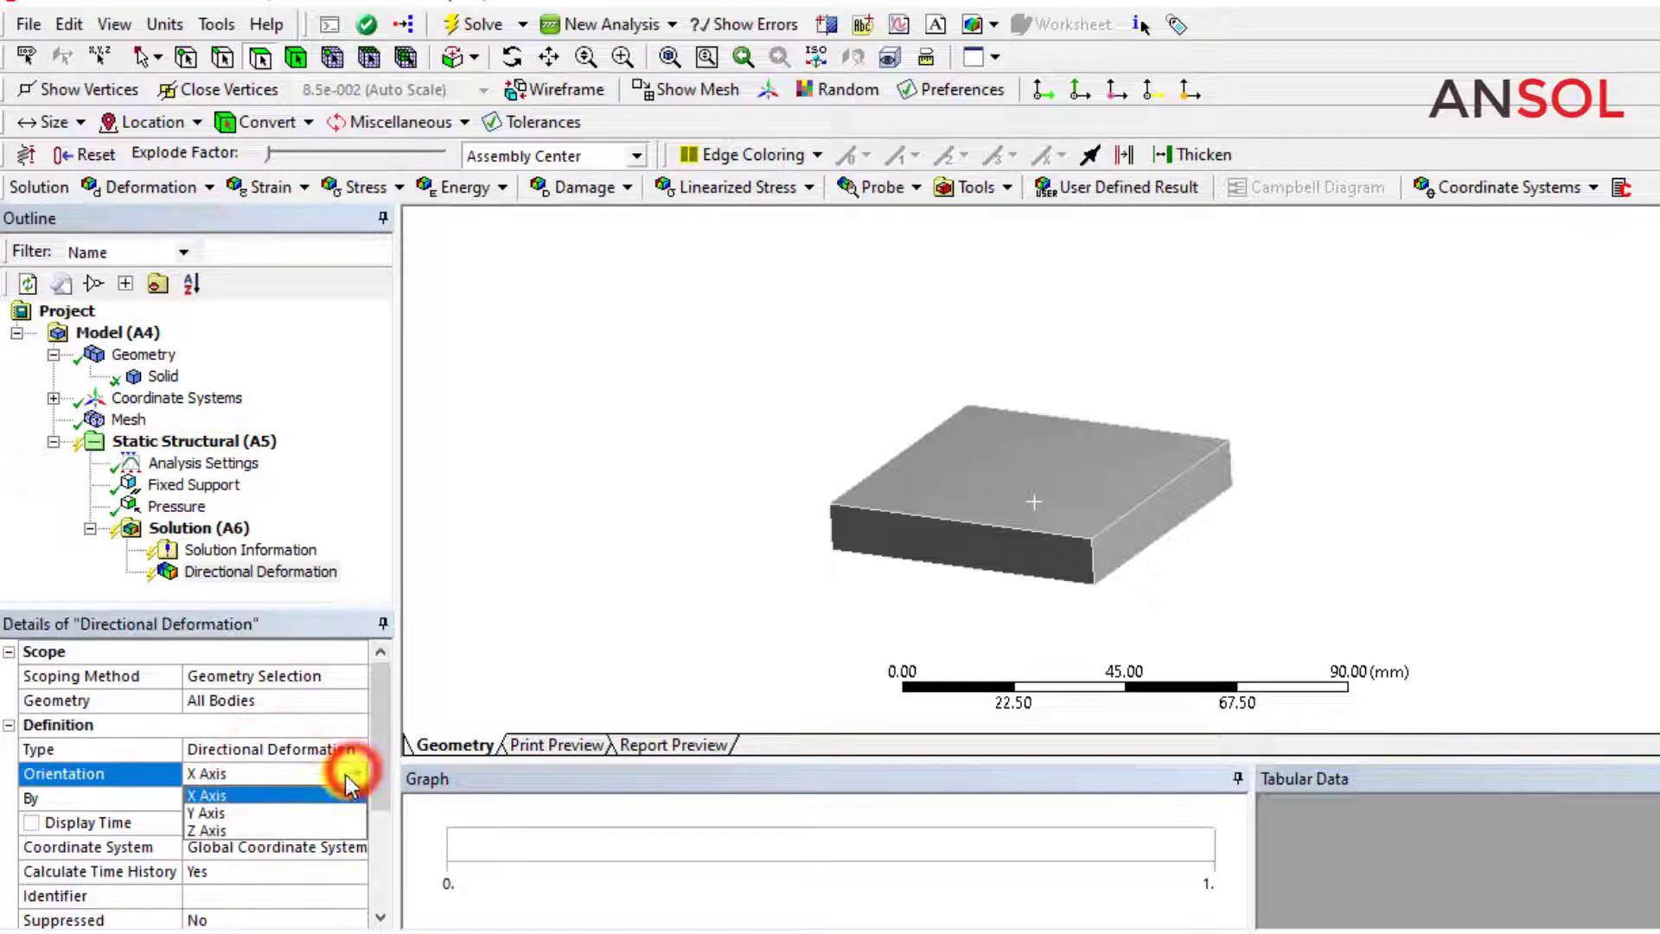
pyautogui.click(234, 830)
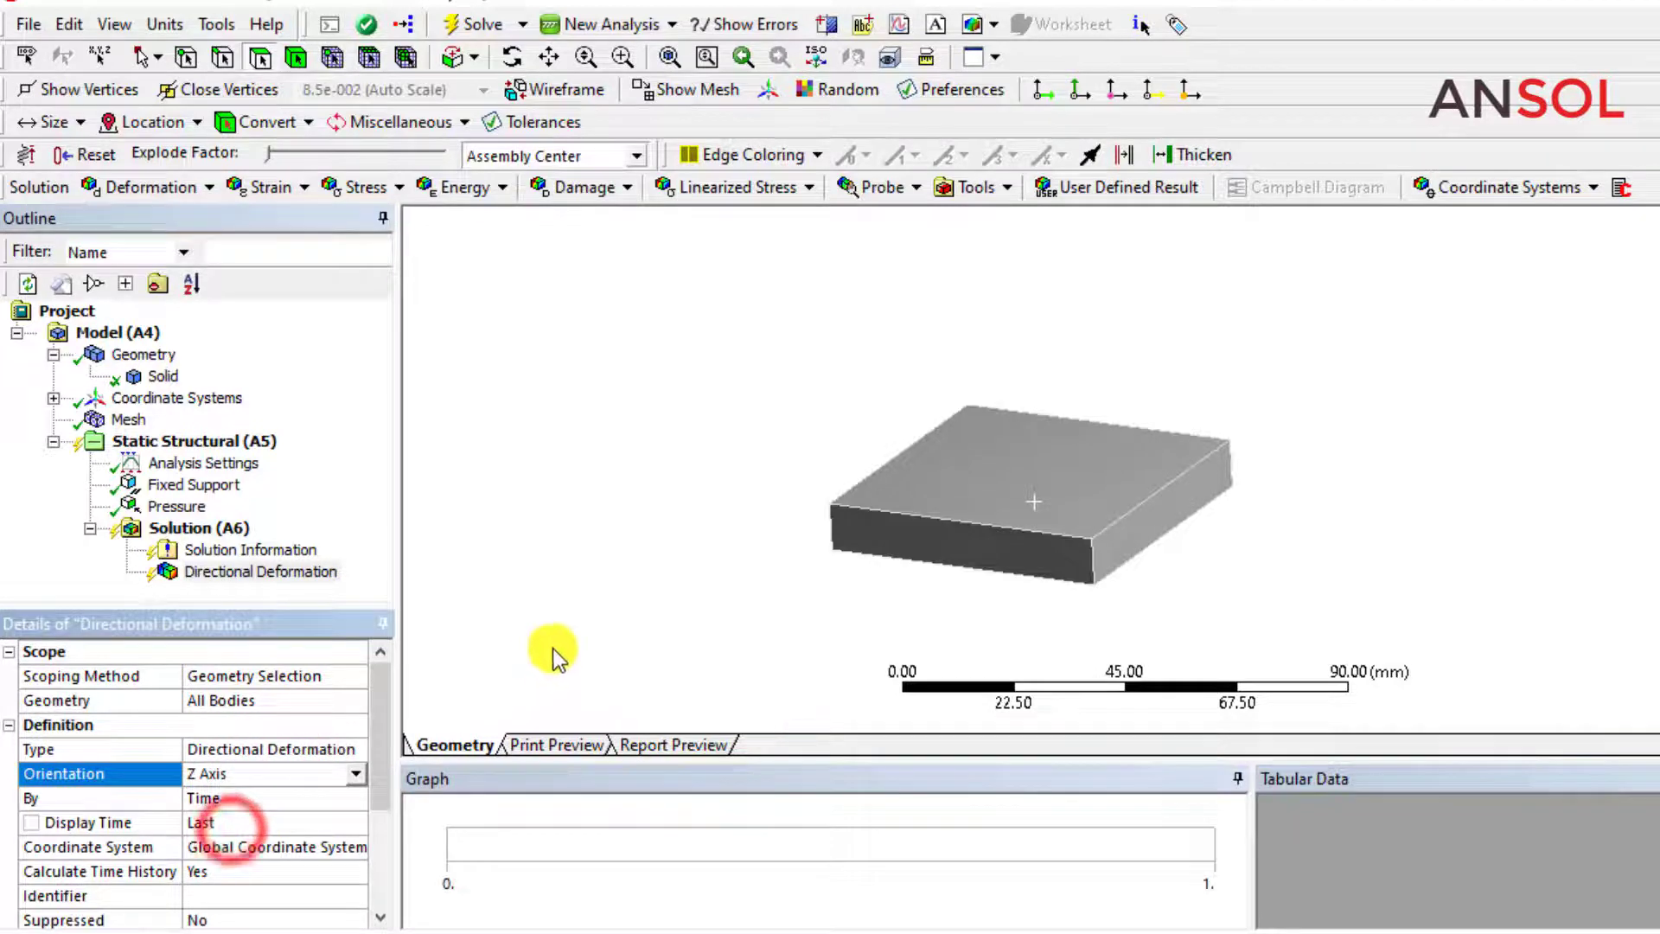
# Add an equivalent (von-Mises) stress result and a Stress Tool to the solution.
pyautogui.click(186, 531)
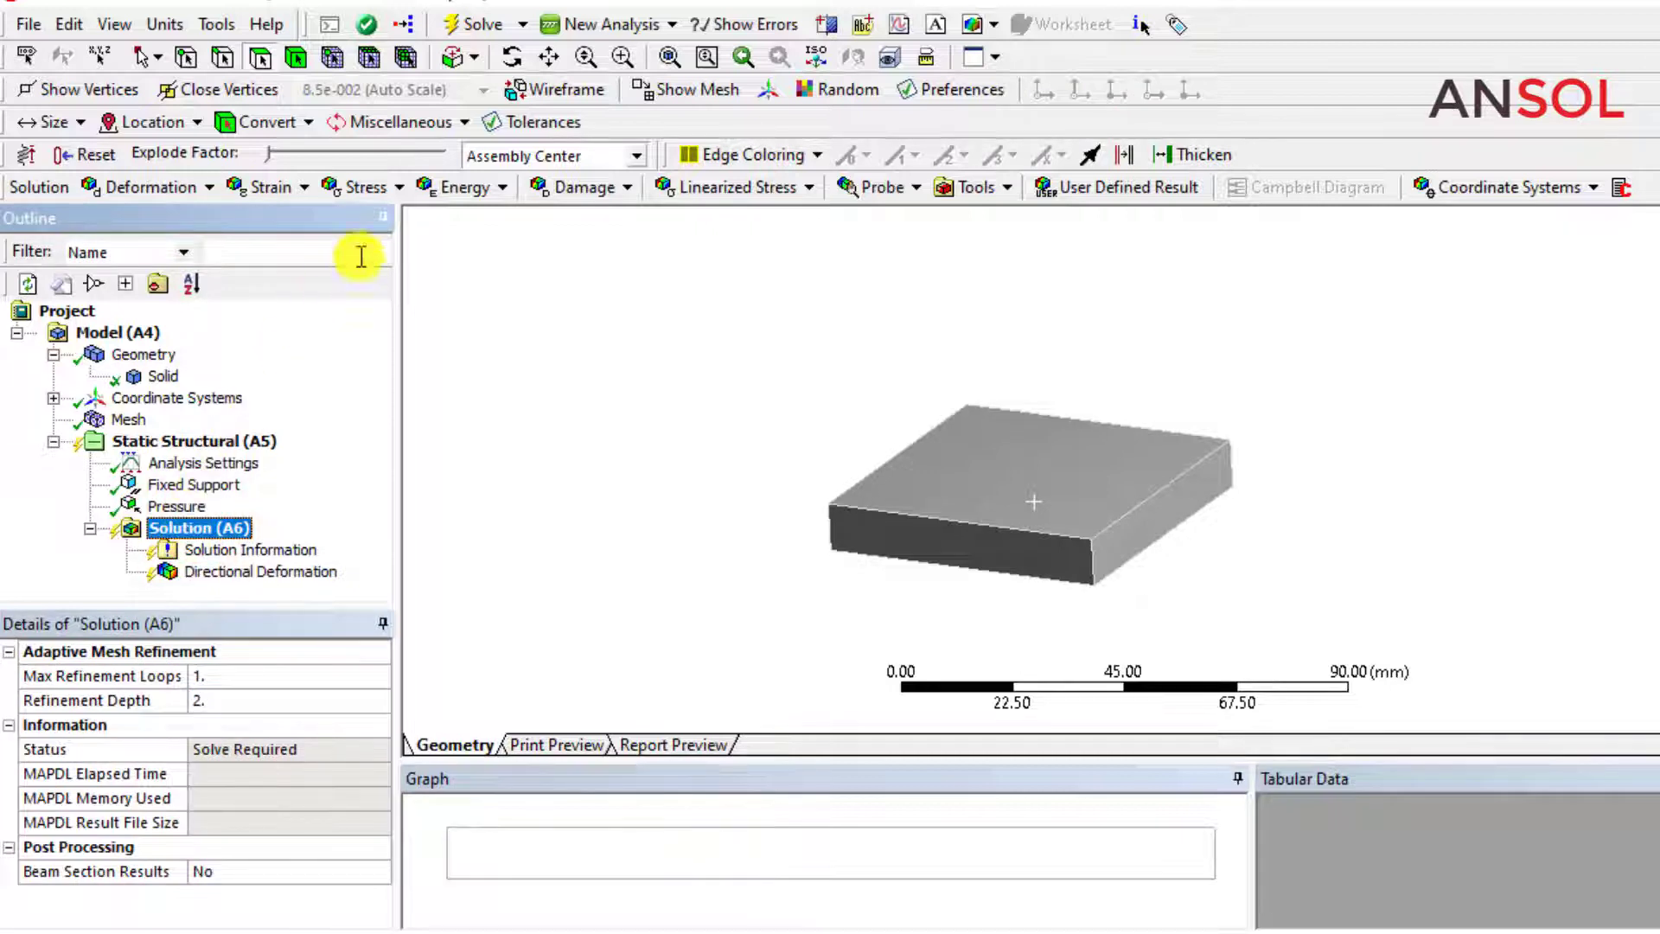
pyautogui.click(395, 189)
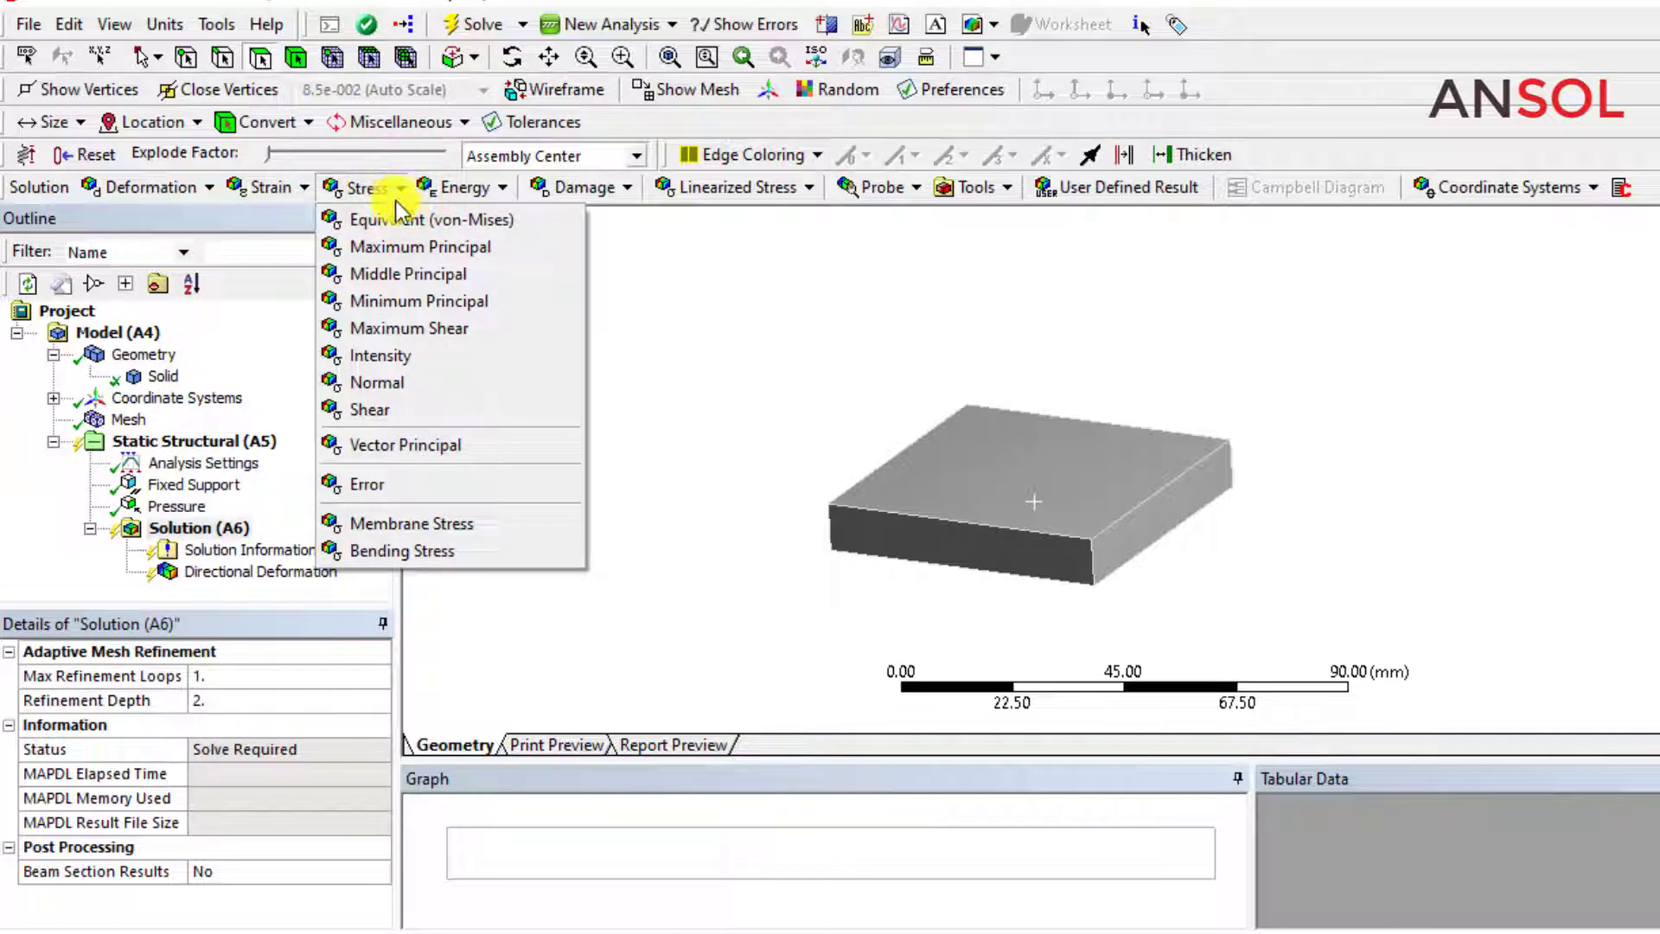
pyautogui.click(394, 220)
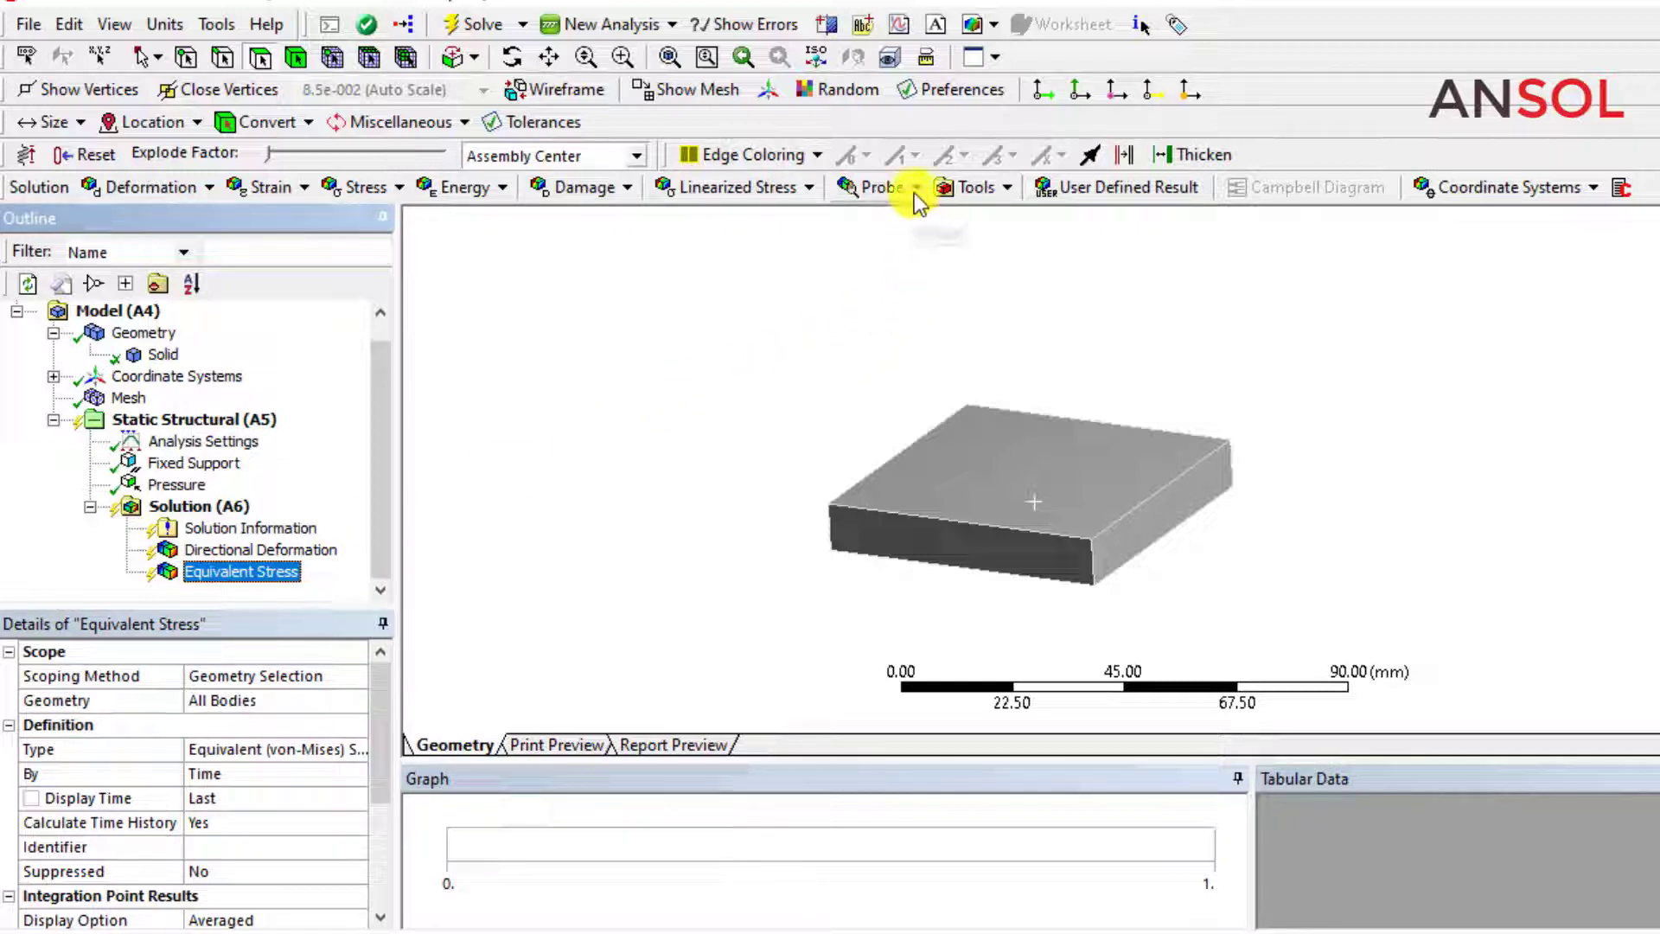
pyautogui.click(1003, 190)
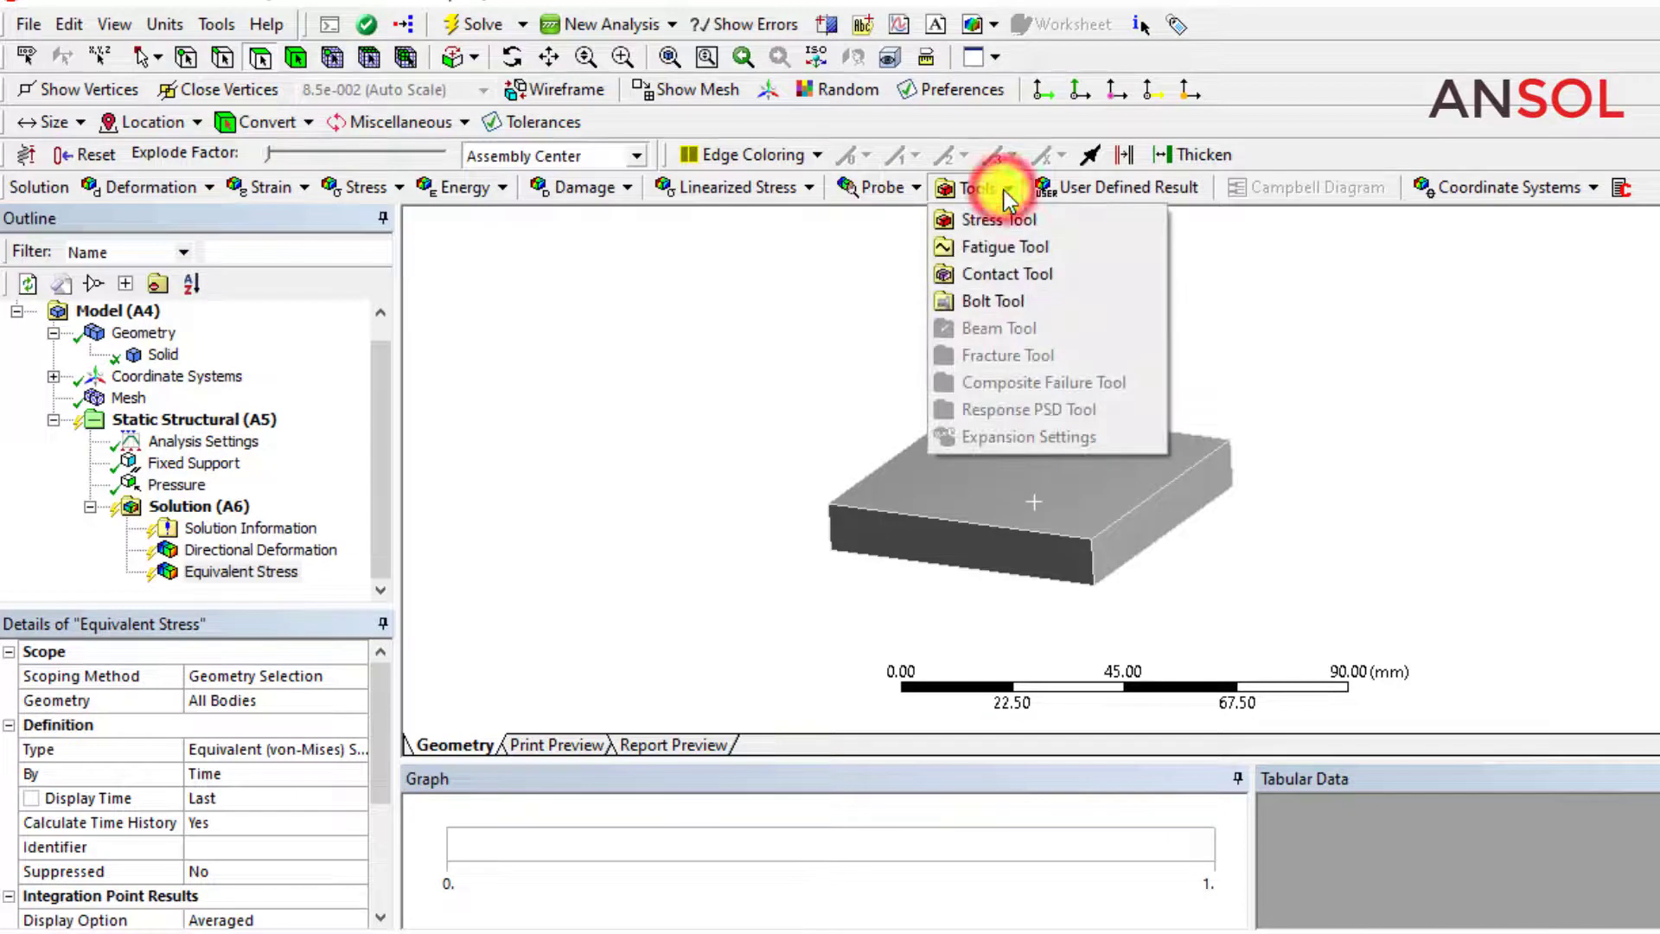
pyautogui.click(994, 227)
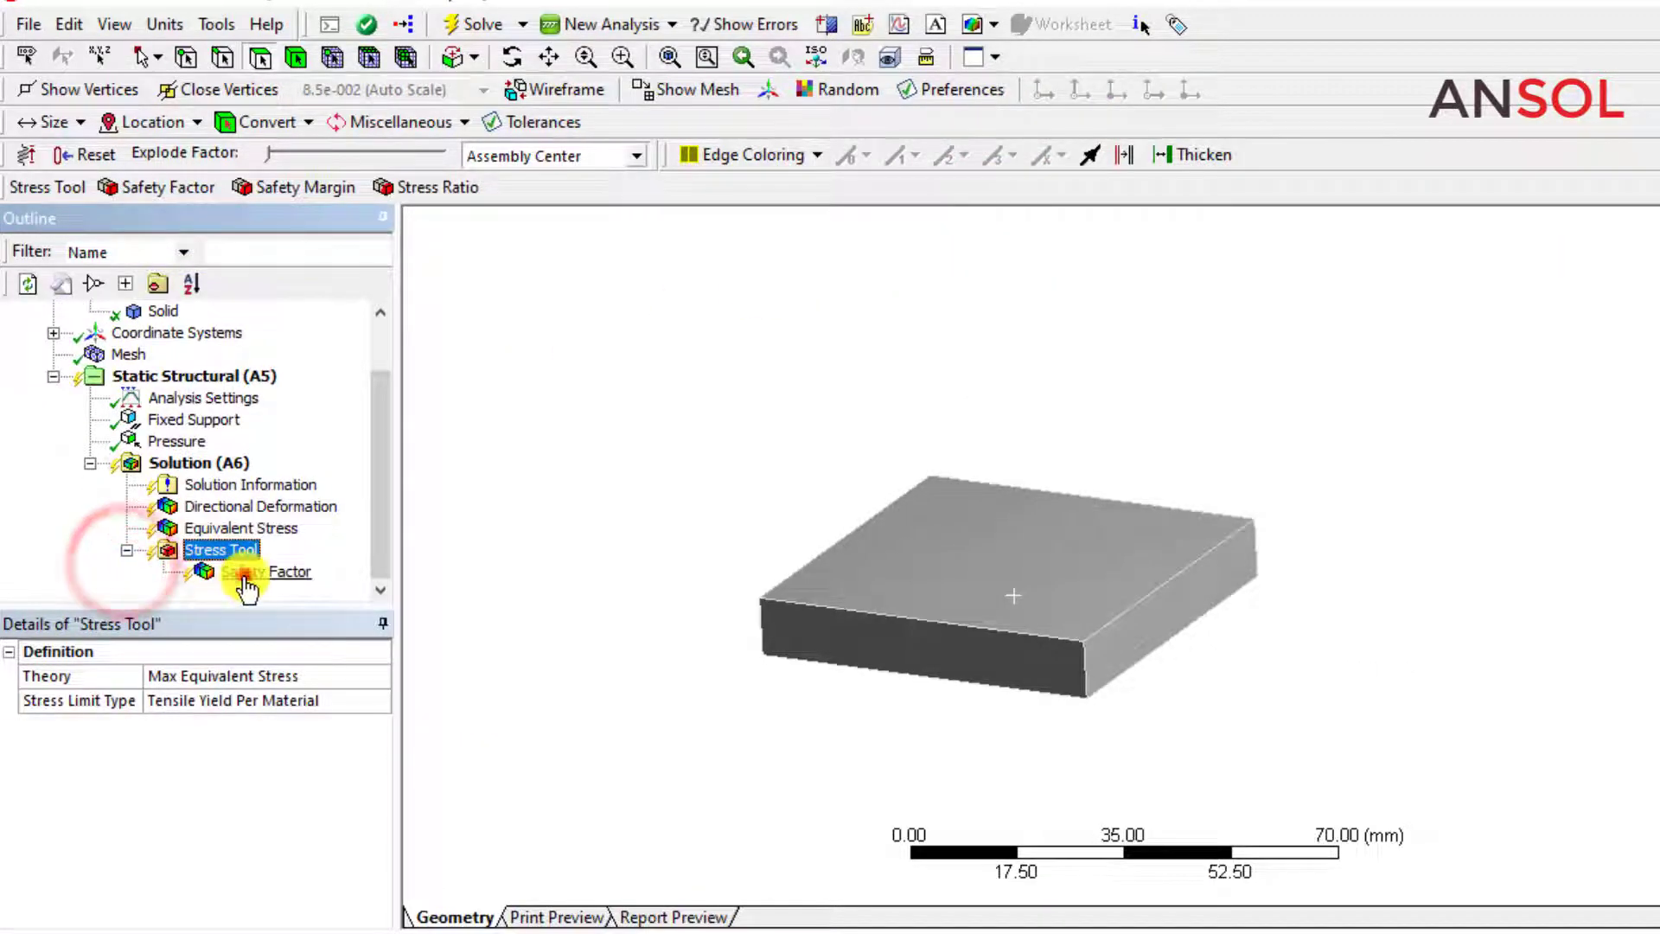
# Mark the minimum value of the Stress Tool's safety factor as an output parameter.
pyautogui.click(245, 572)
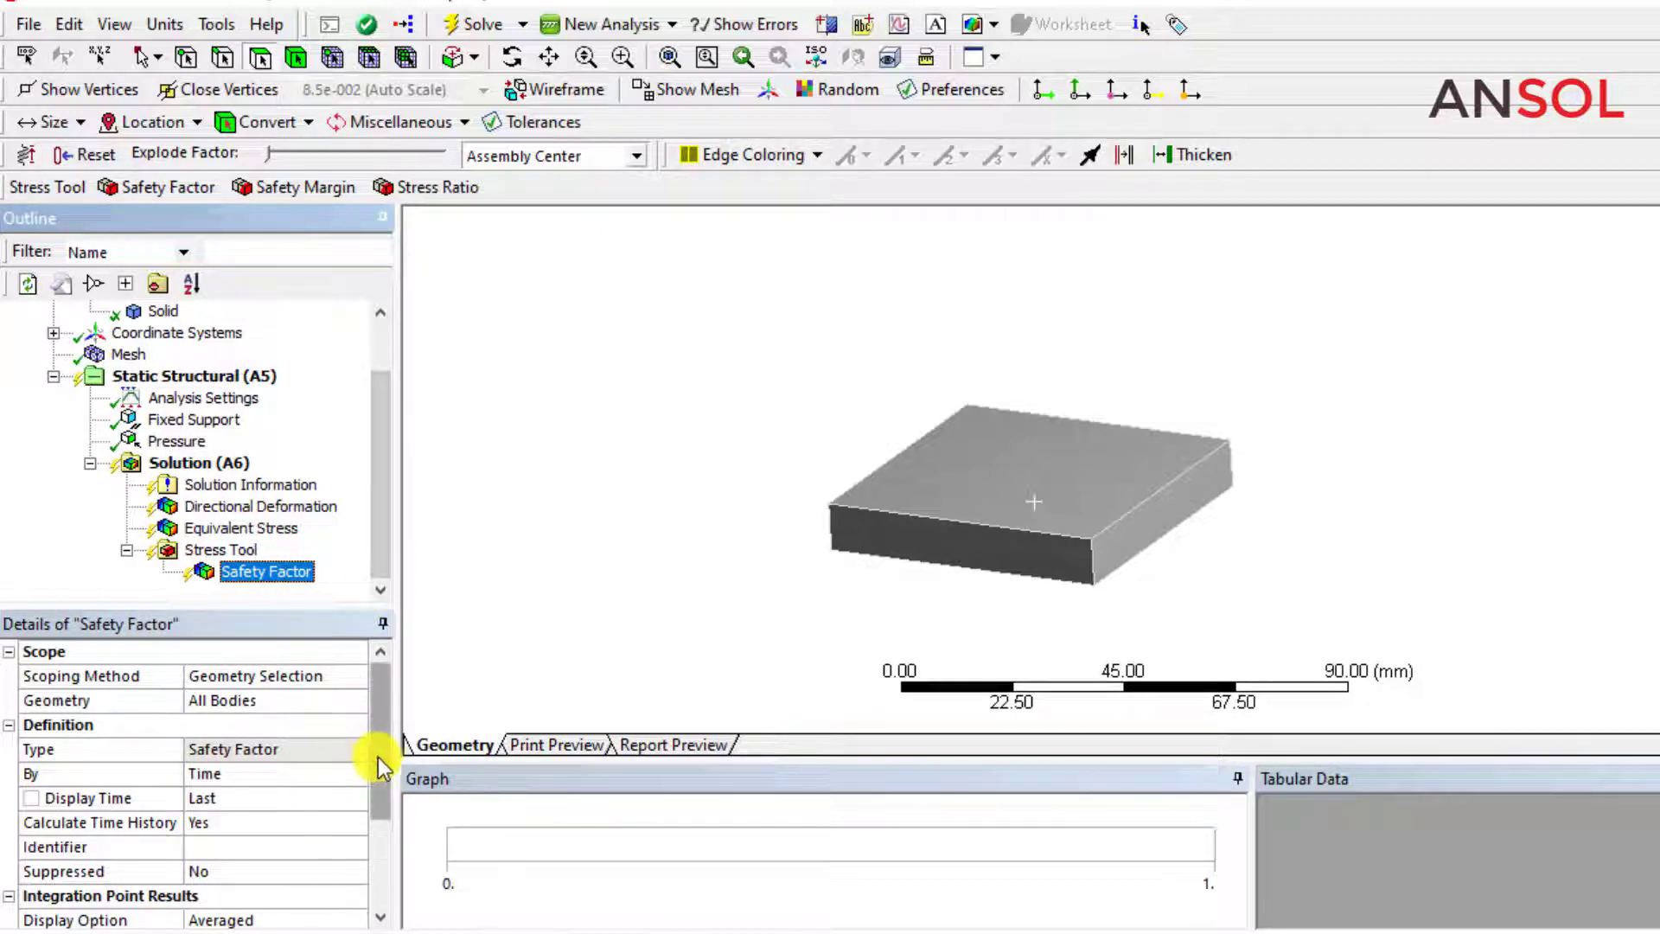
pyautogui.moveTo(376, 757); pyautogui.dragTo(380, 836)
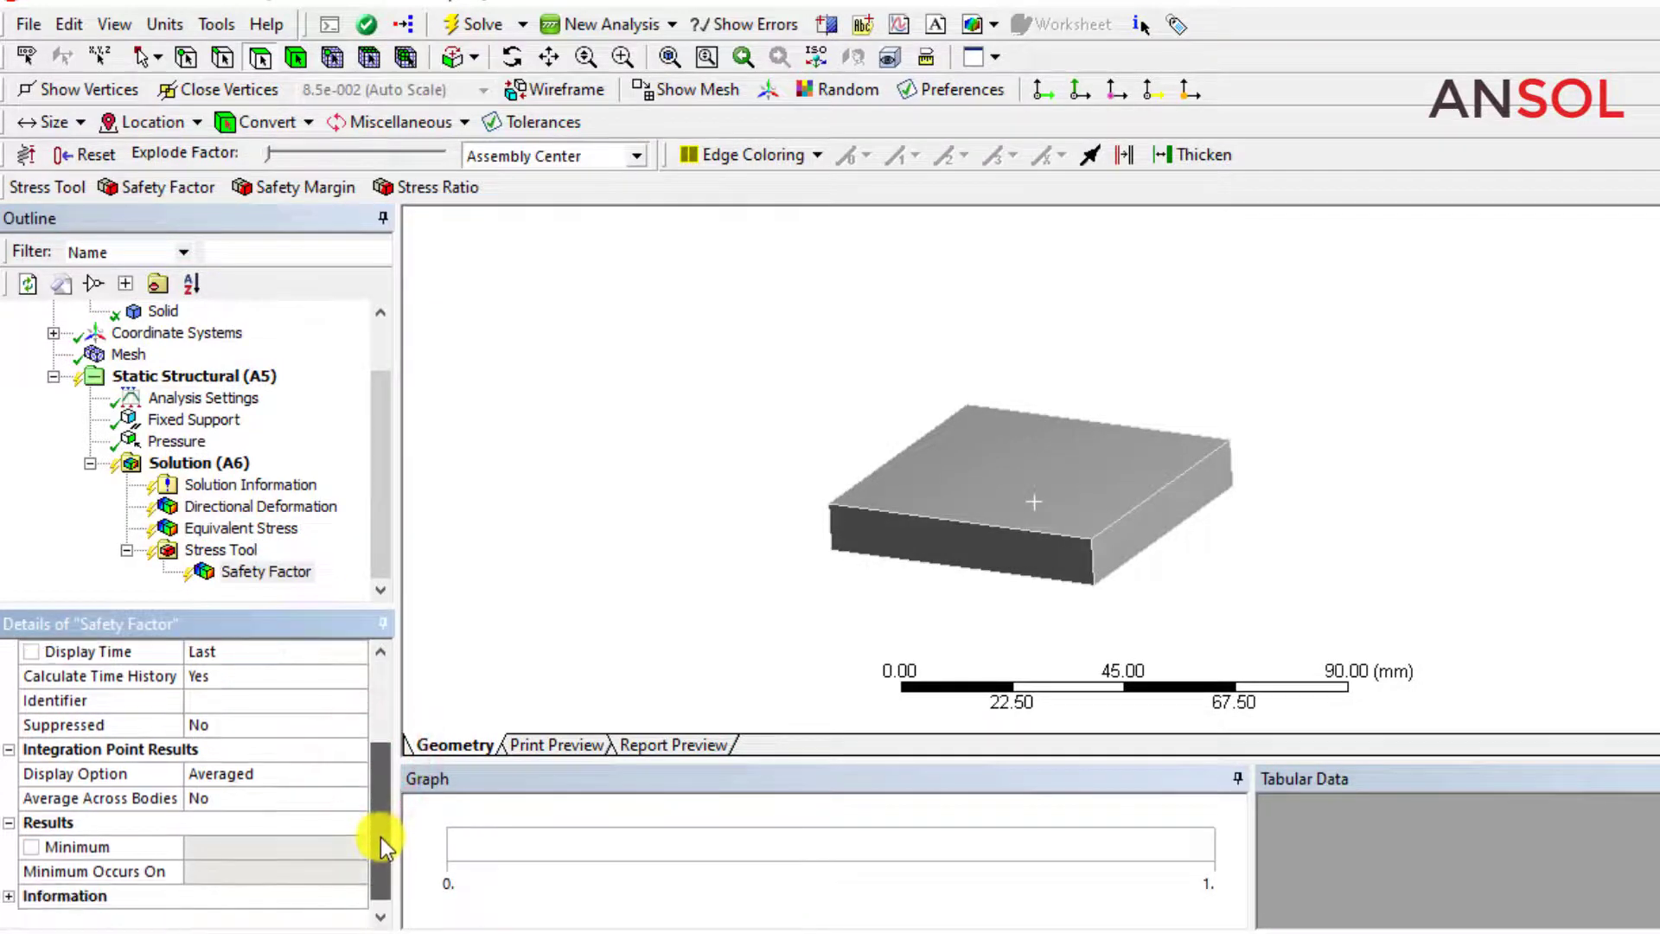
pyautogui.click(35, 845)
pyautogui.click(204, 843)
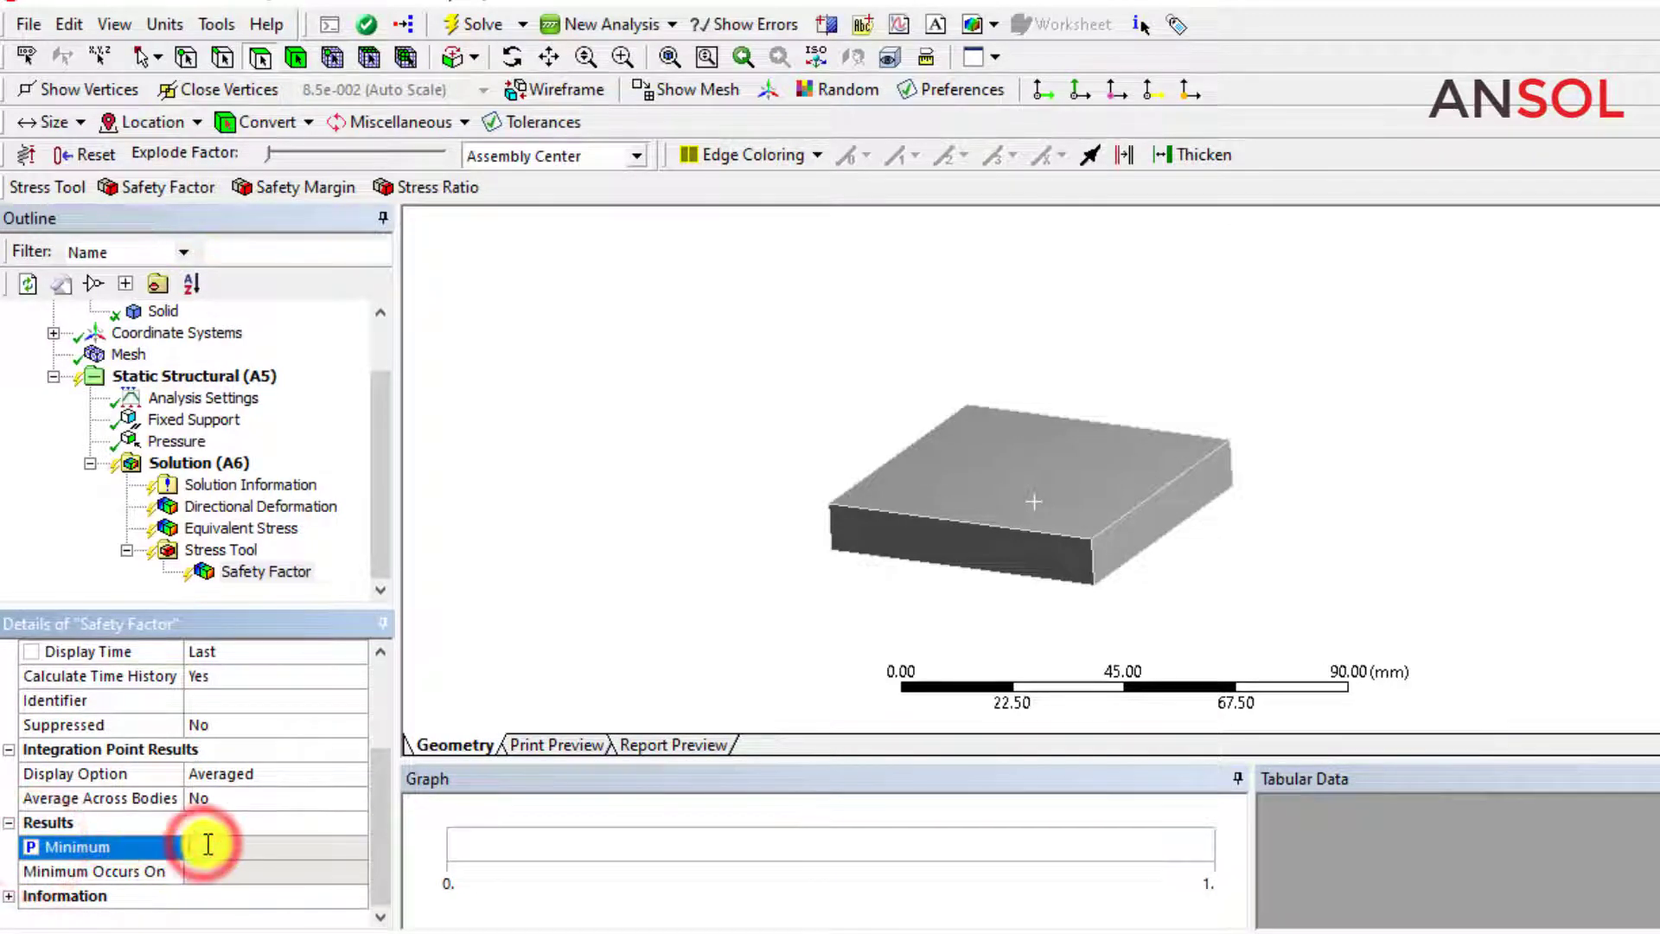
pyautogui.click(493, 637)
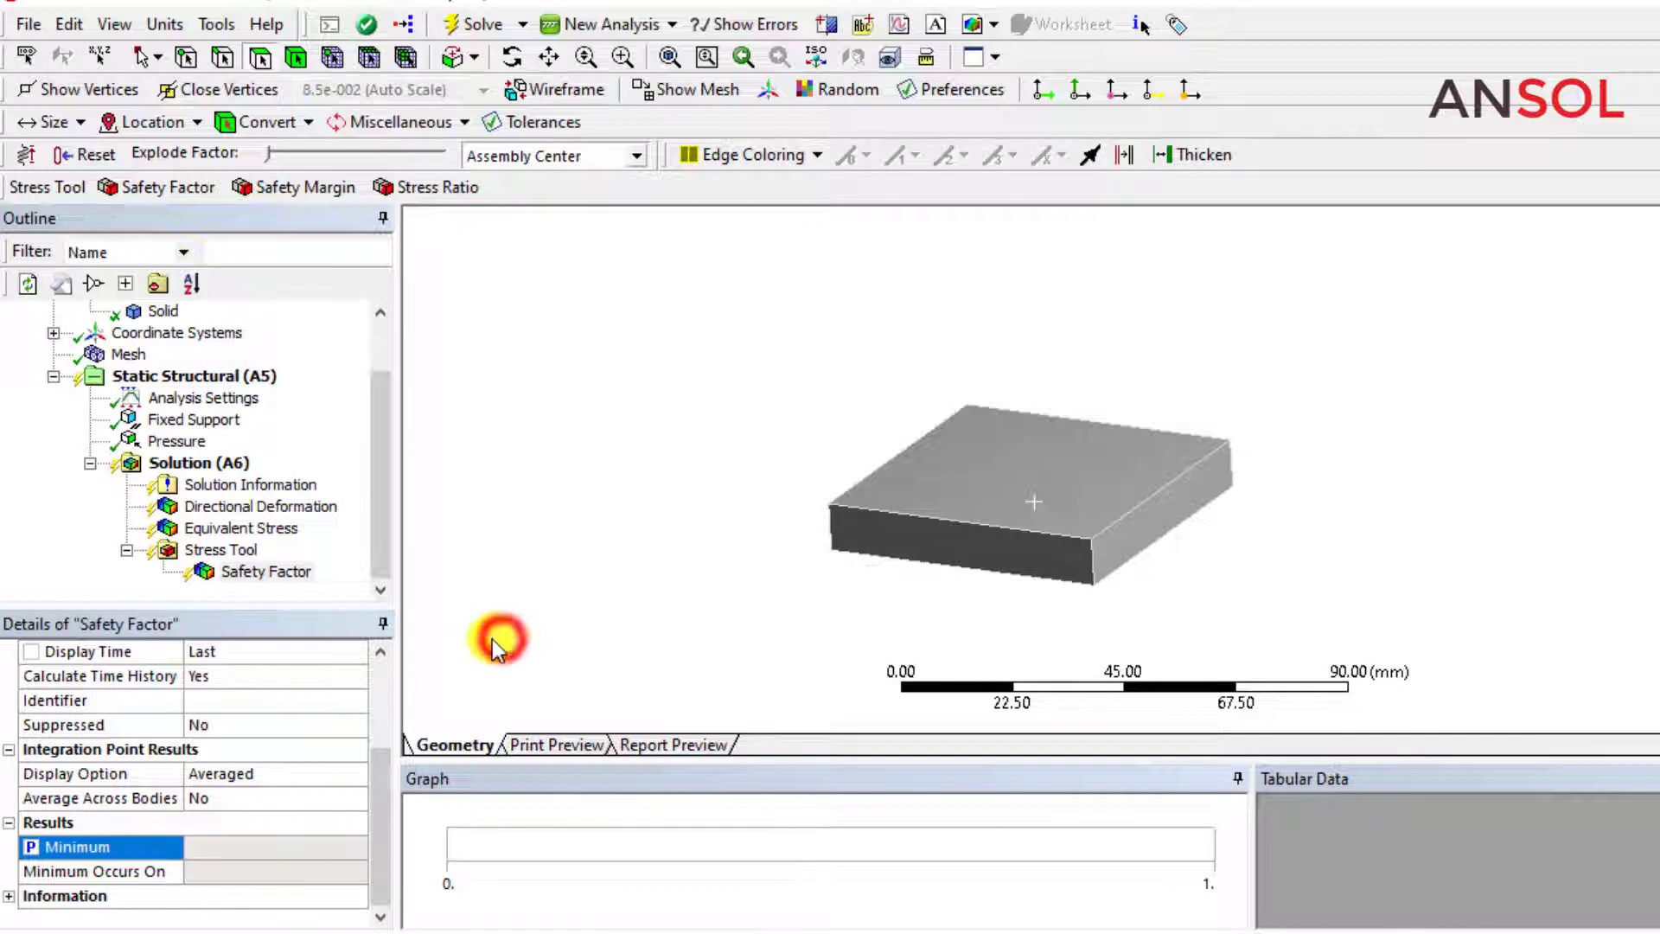
# Mark the maximum value of the equivalent stress result as an output parameter.
pyautogui.click(208, 528)
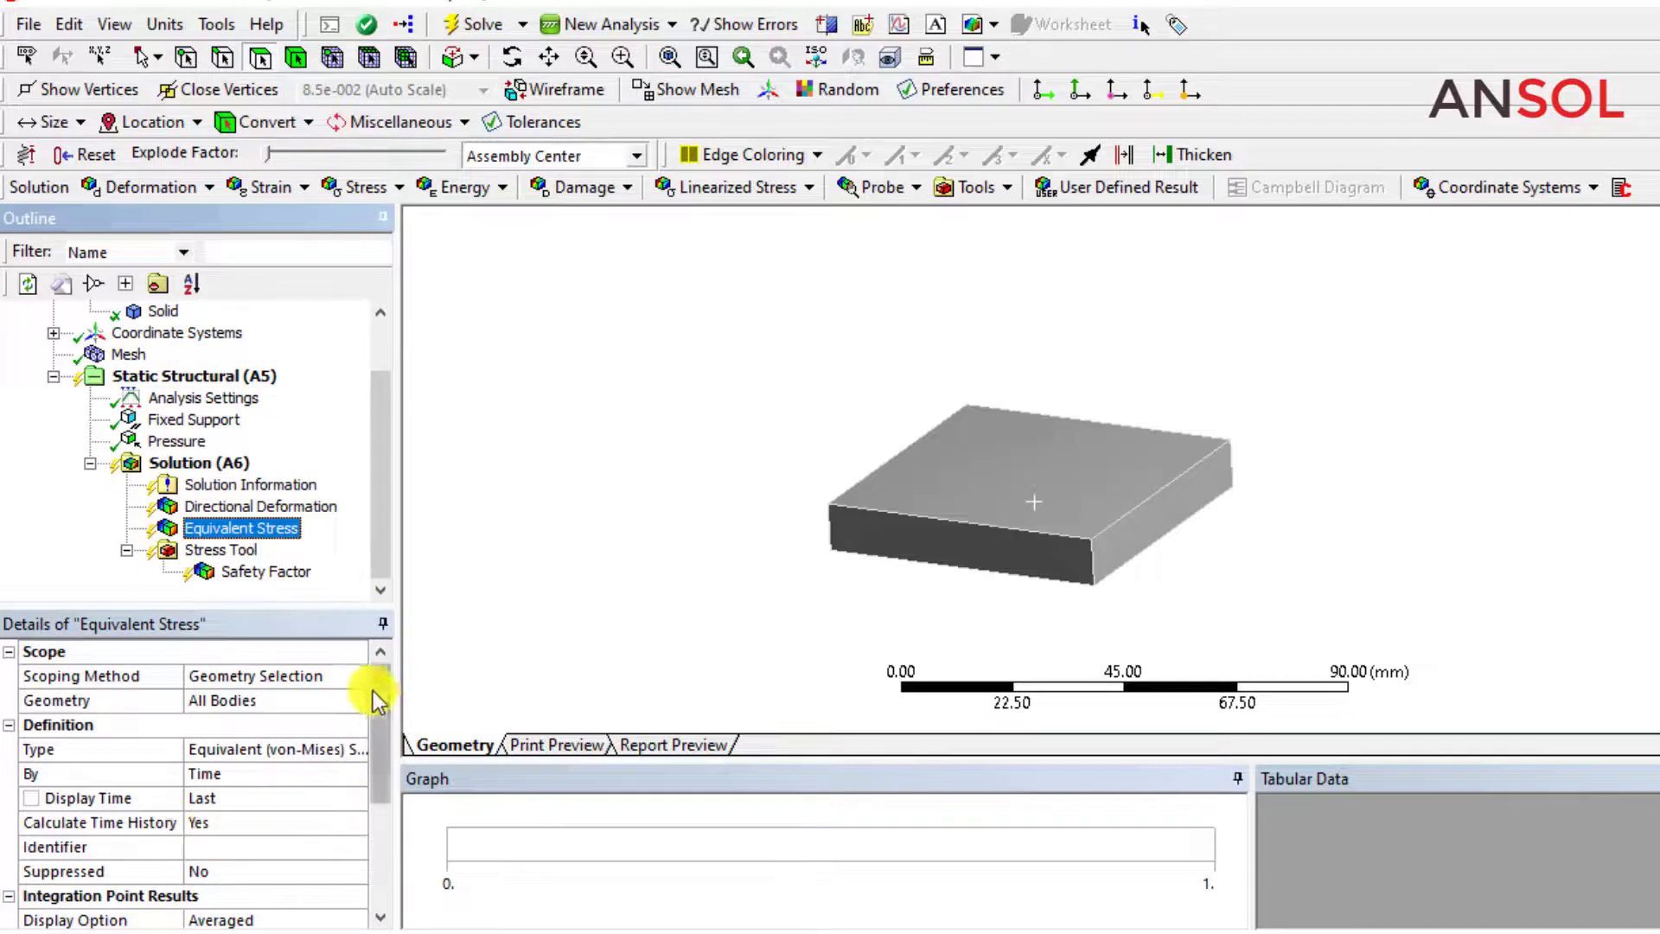
pyautogui.moveTo(377, 697); pyautogui.dragTo(378, 770)
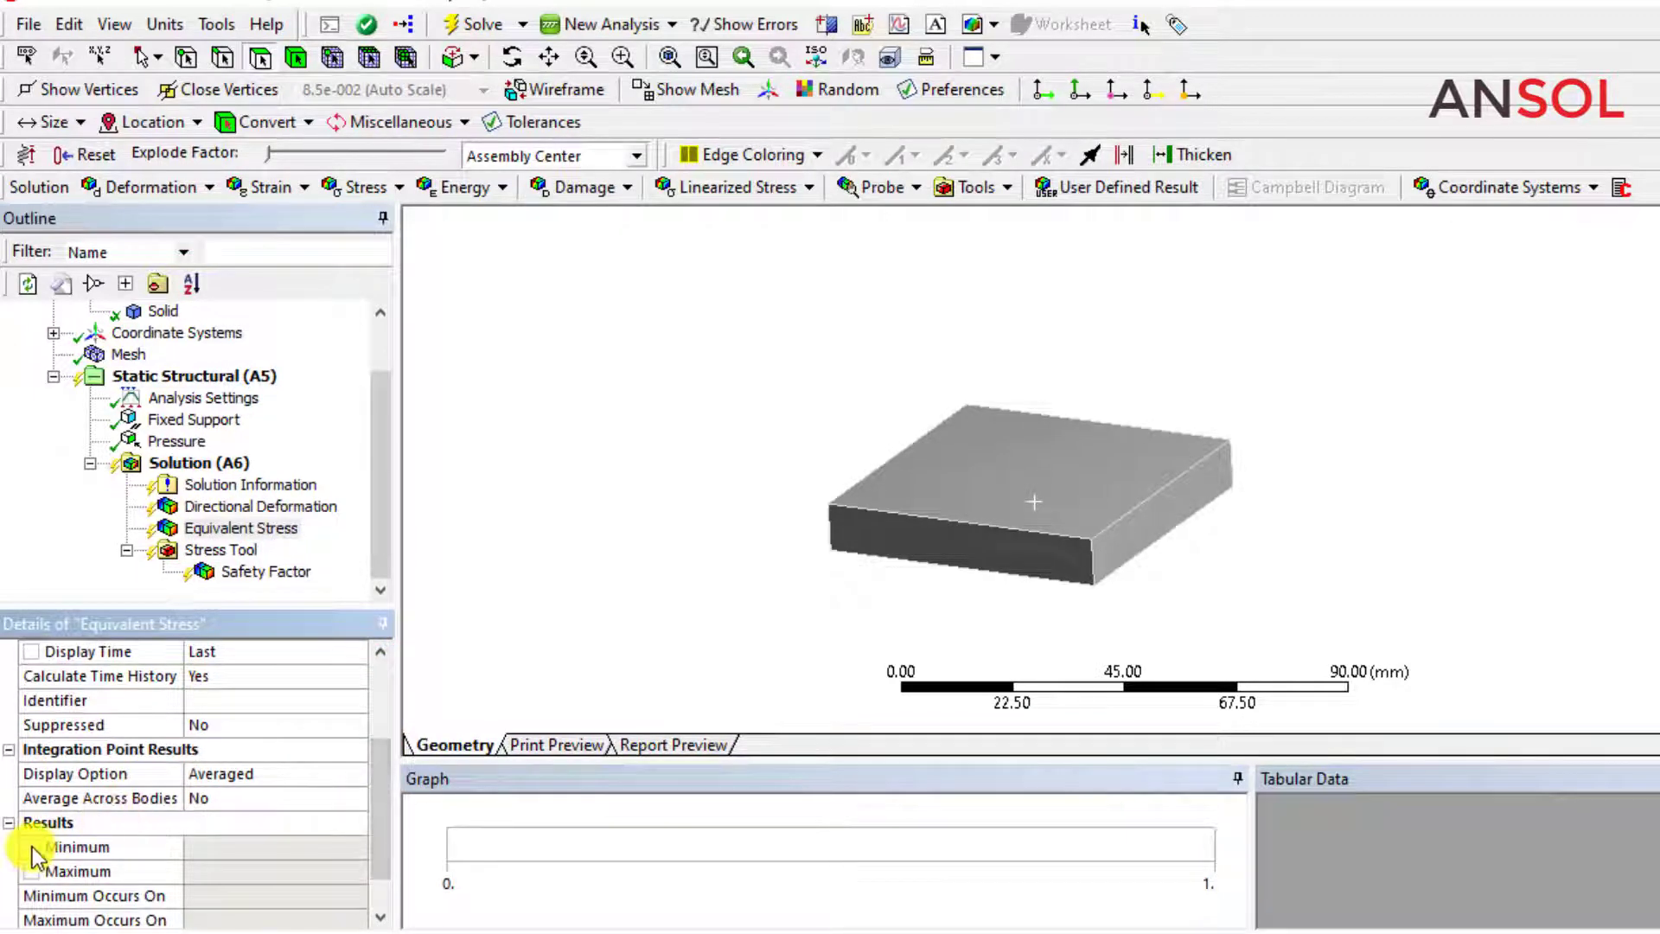
pyautogui.click(35, 870)
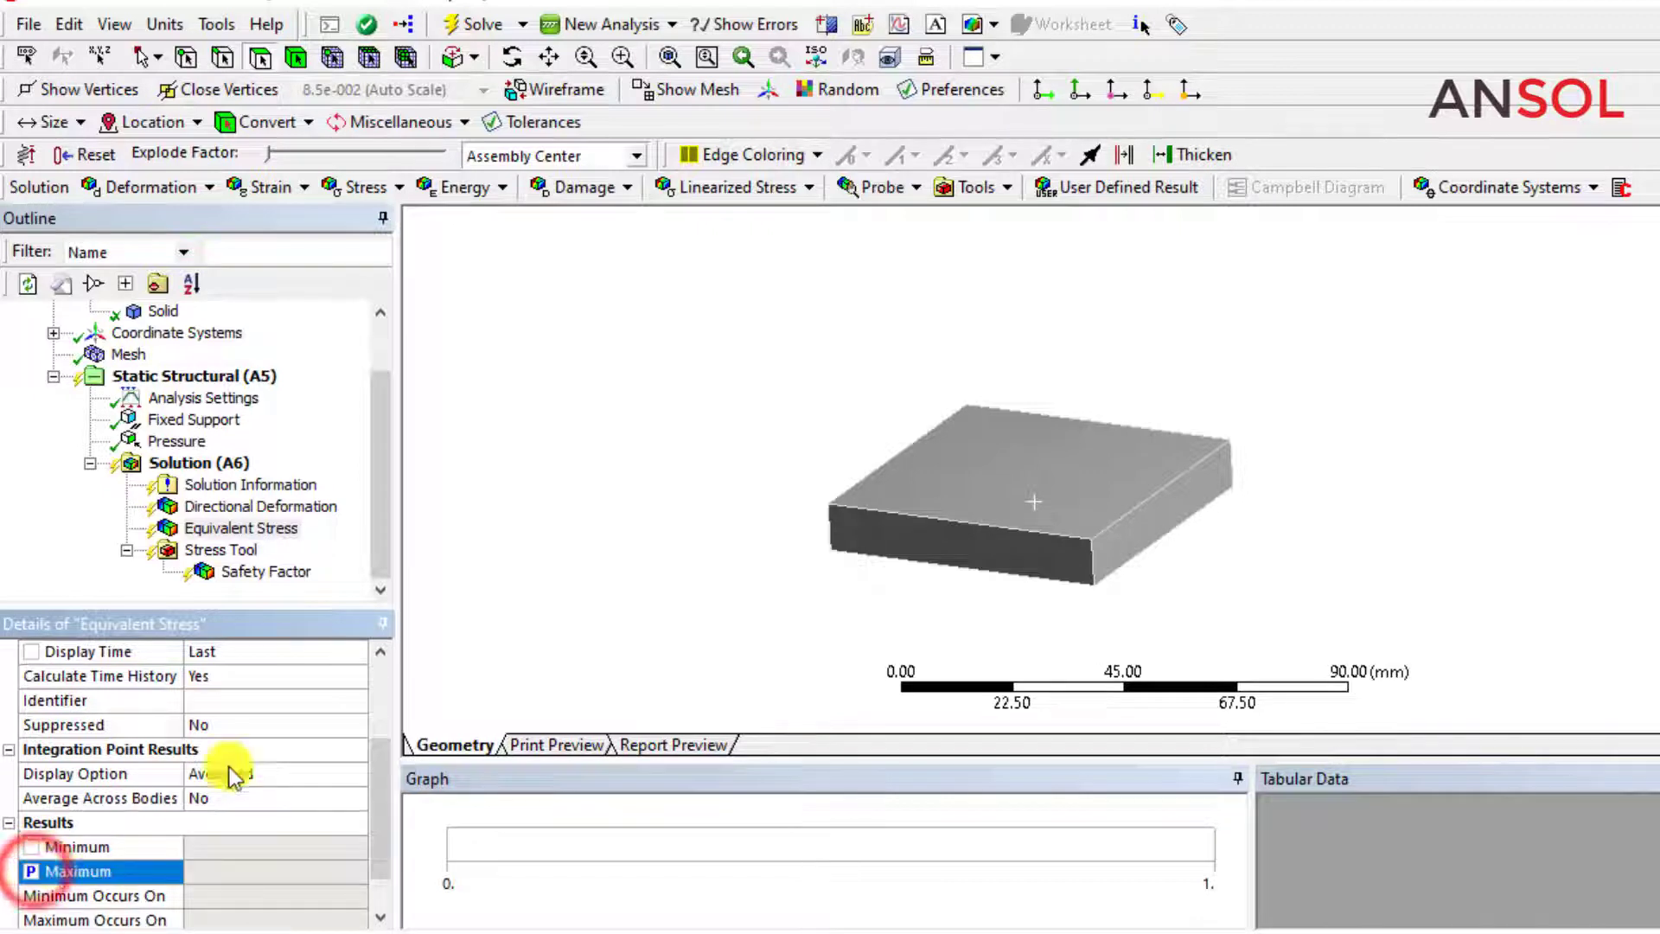
pyautogui.click(527, 634)
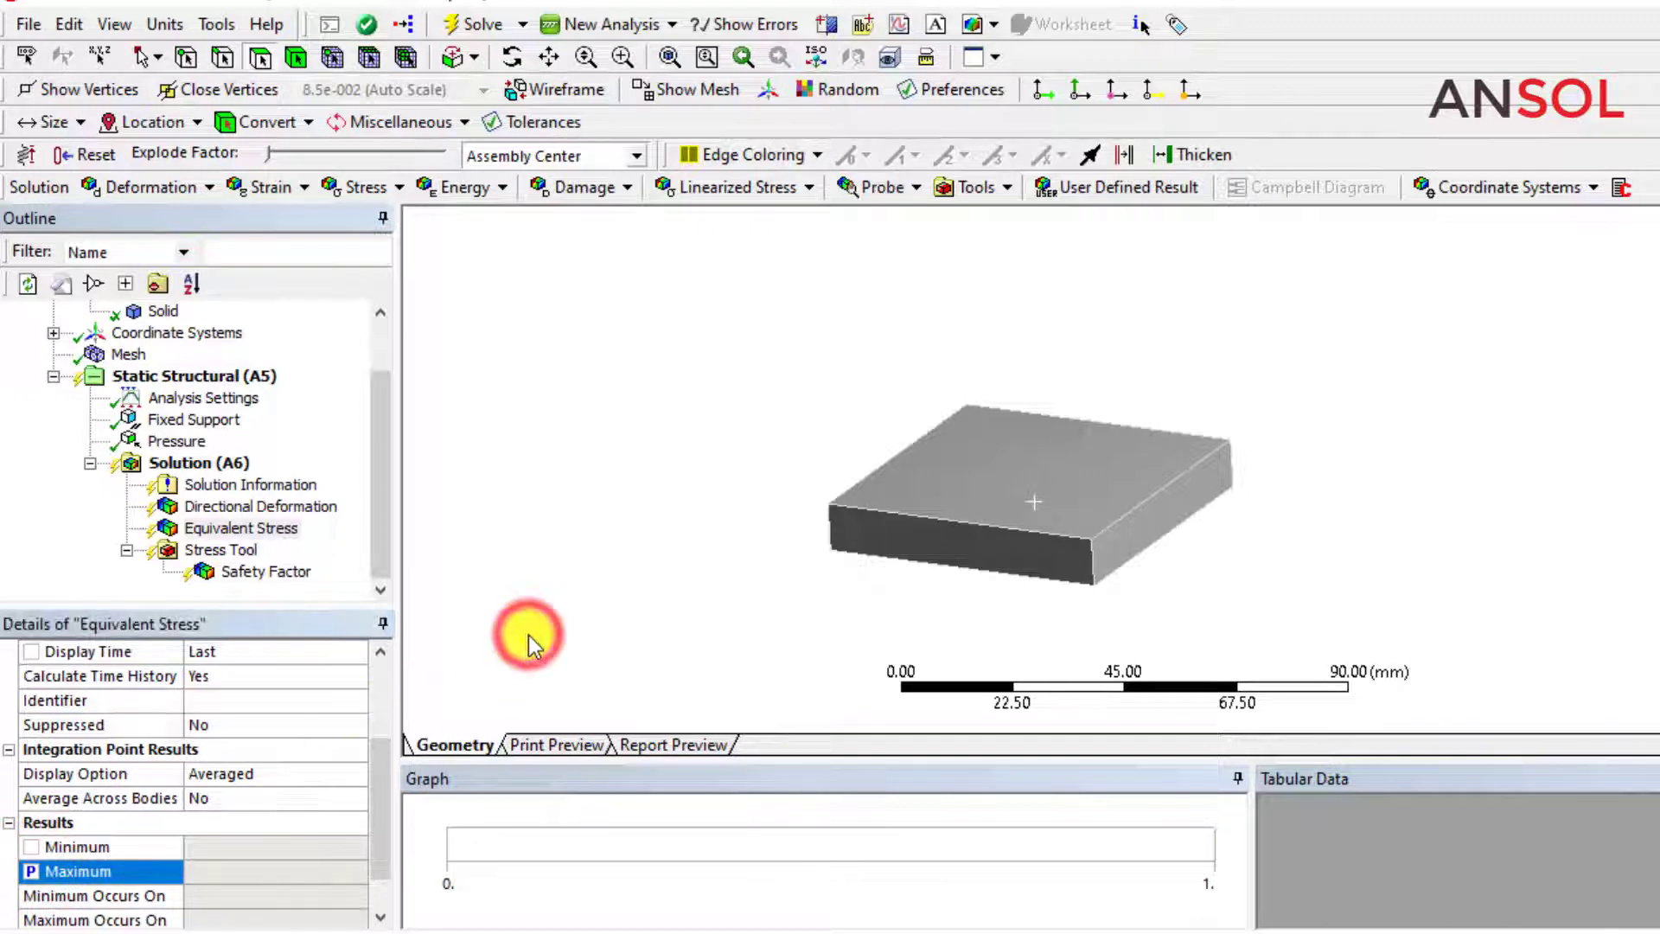
# Mark the maximum value of the directional deformation result as an output parameter.
pyautogui.click(256, 508)
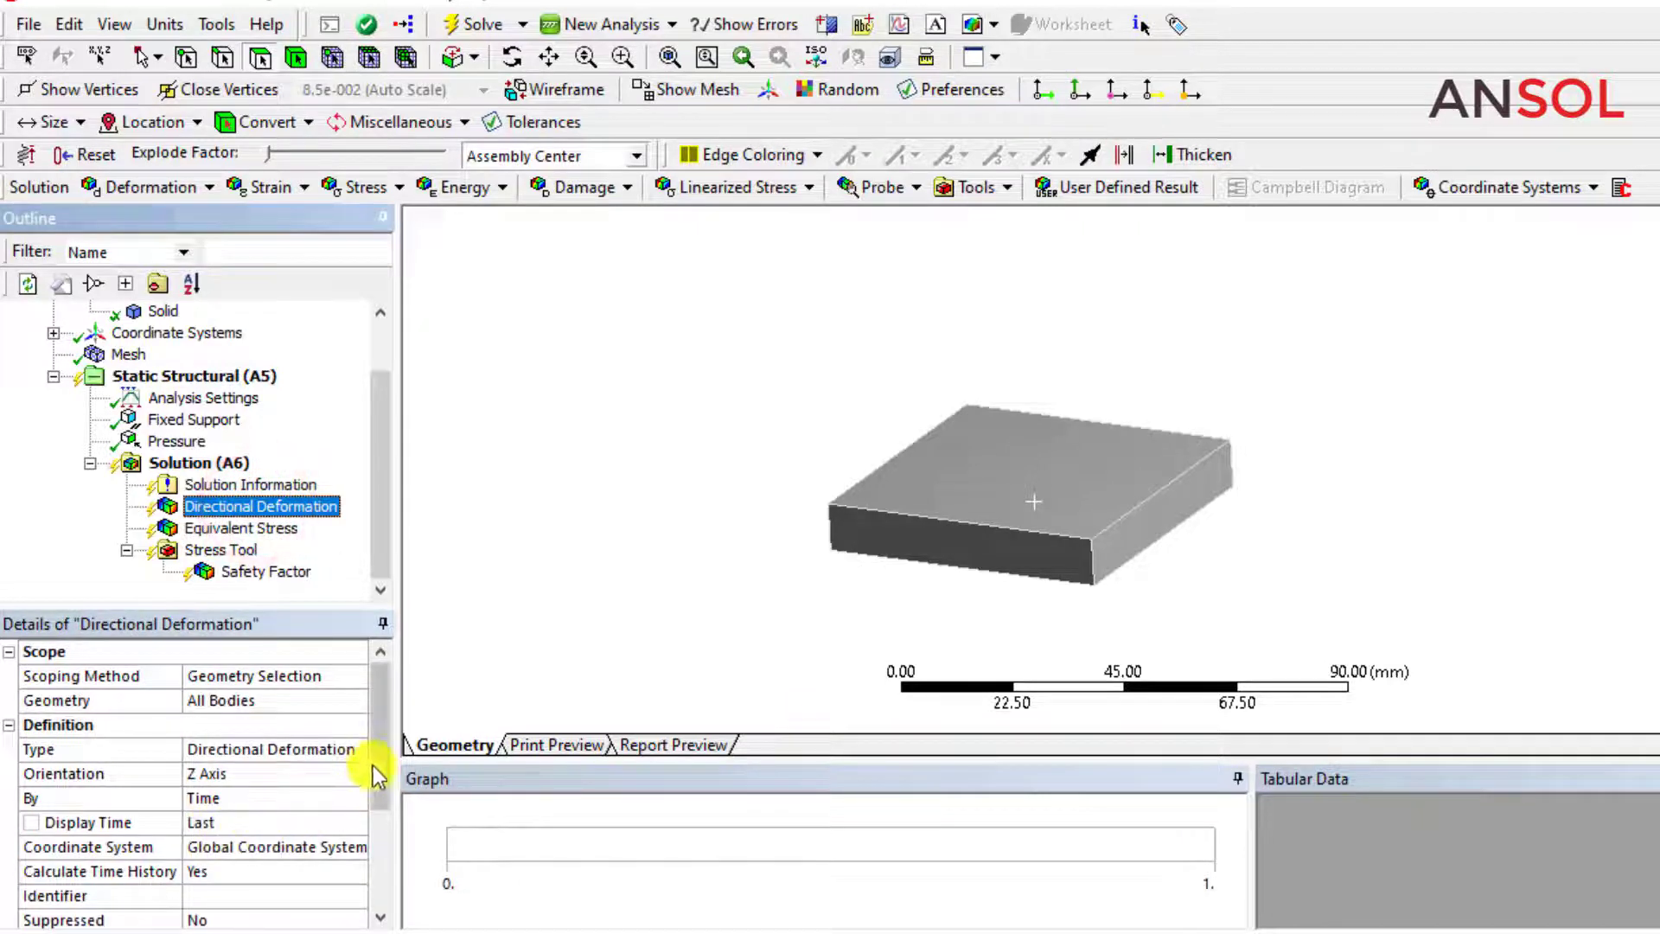
pyautogui.moveTo(374, 767); pyautogui.dragTo(375, 835)
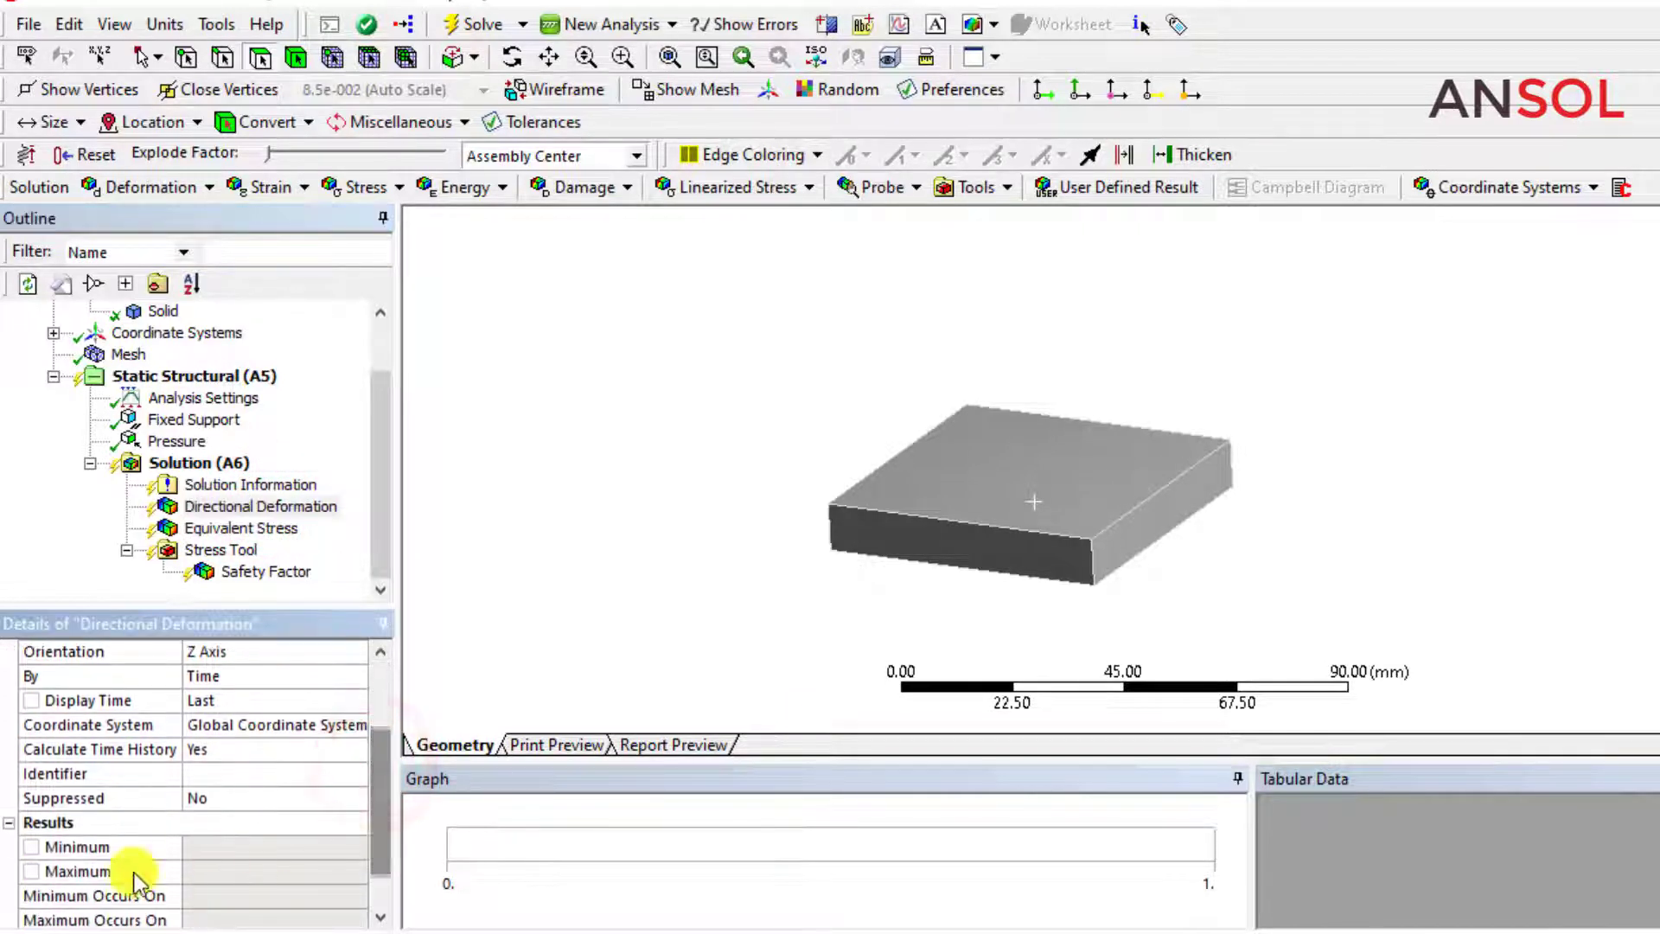
pyautogui.click(31, 870)
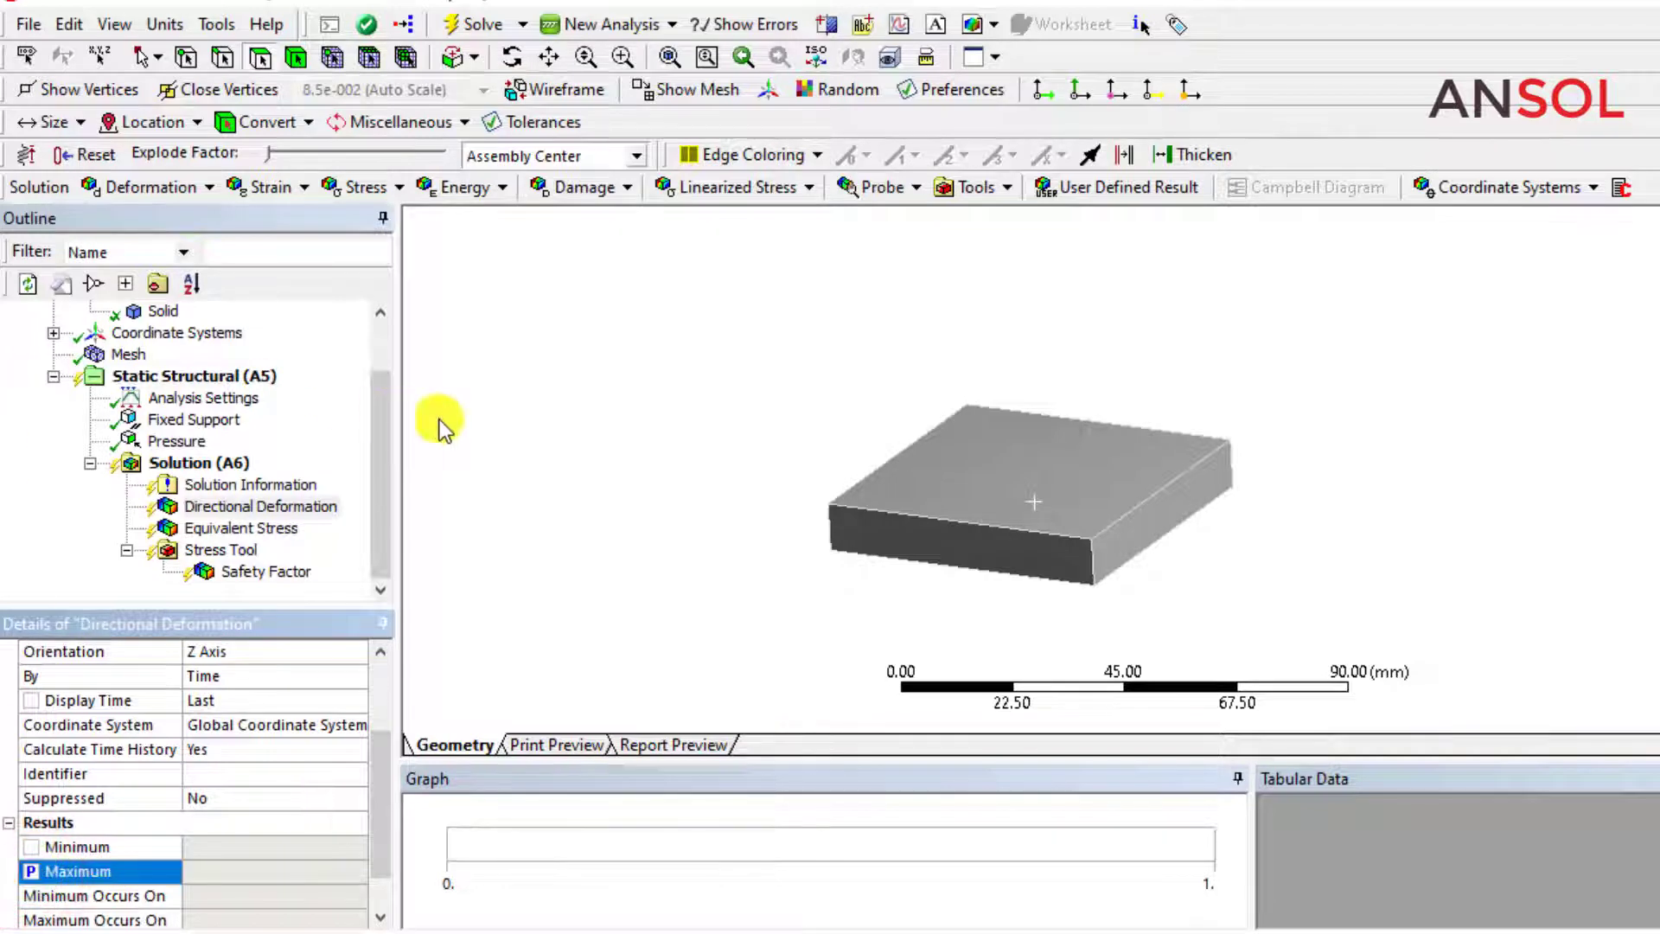
pyautogui.click(607, 441)
# Solve the static structural analysis.
pyautogui.moveTo(385, 516); pyautogui.dragTo(386, 371)
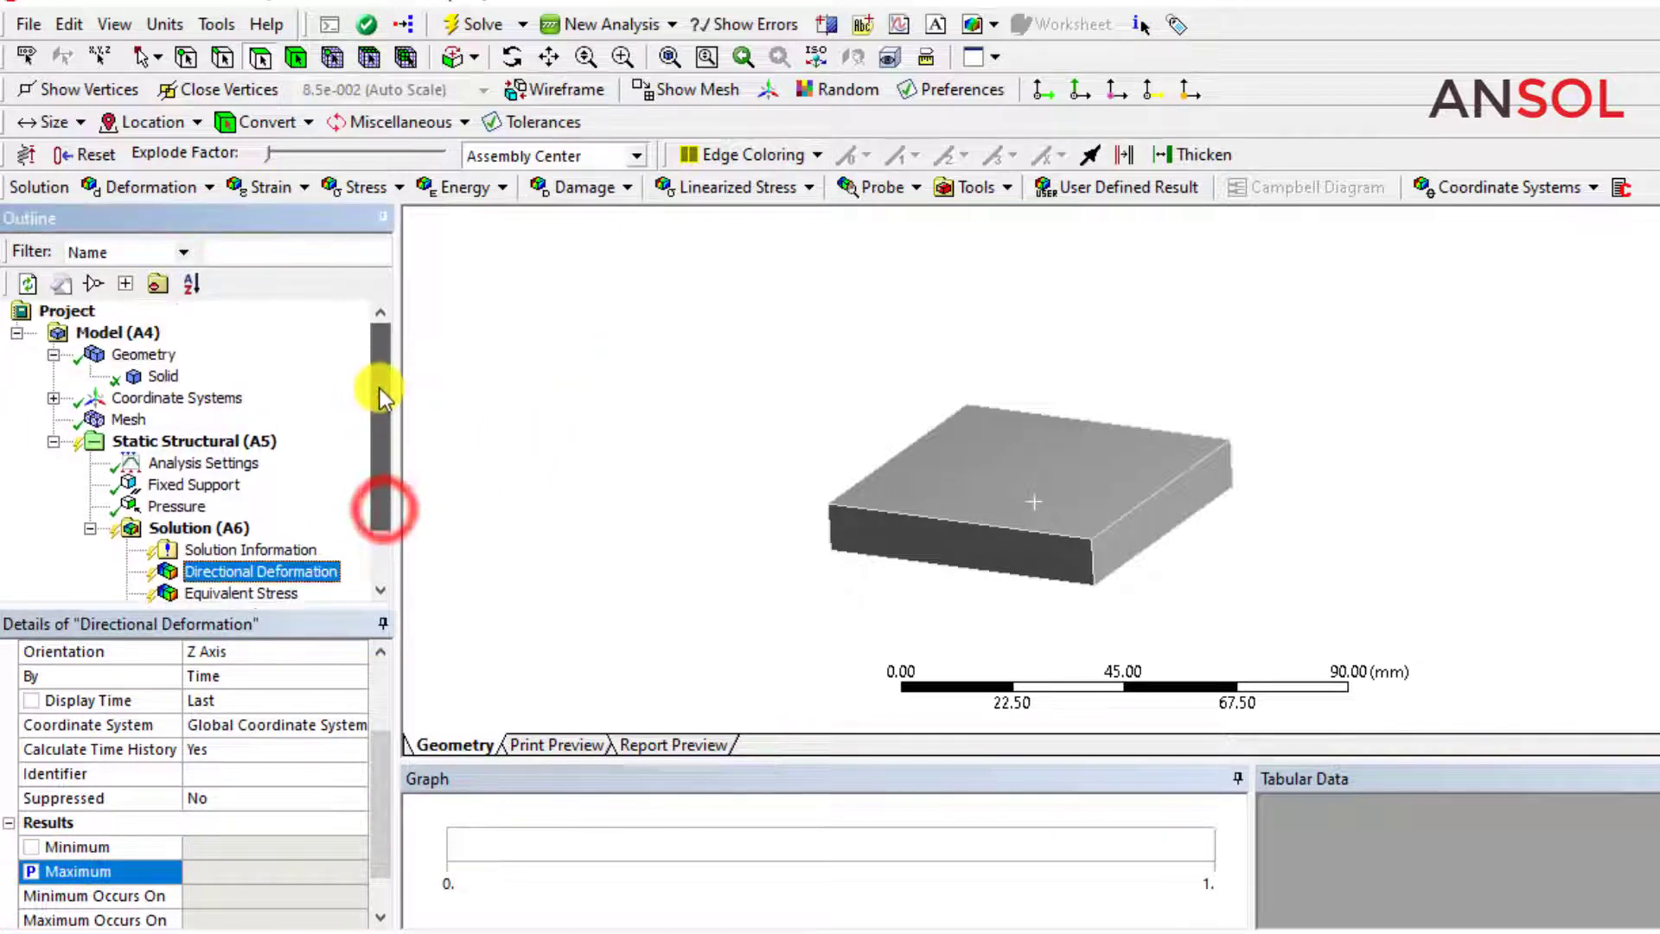
pyautogui.click(465, 26)
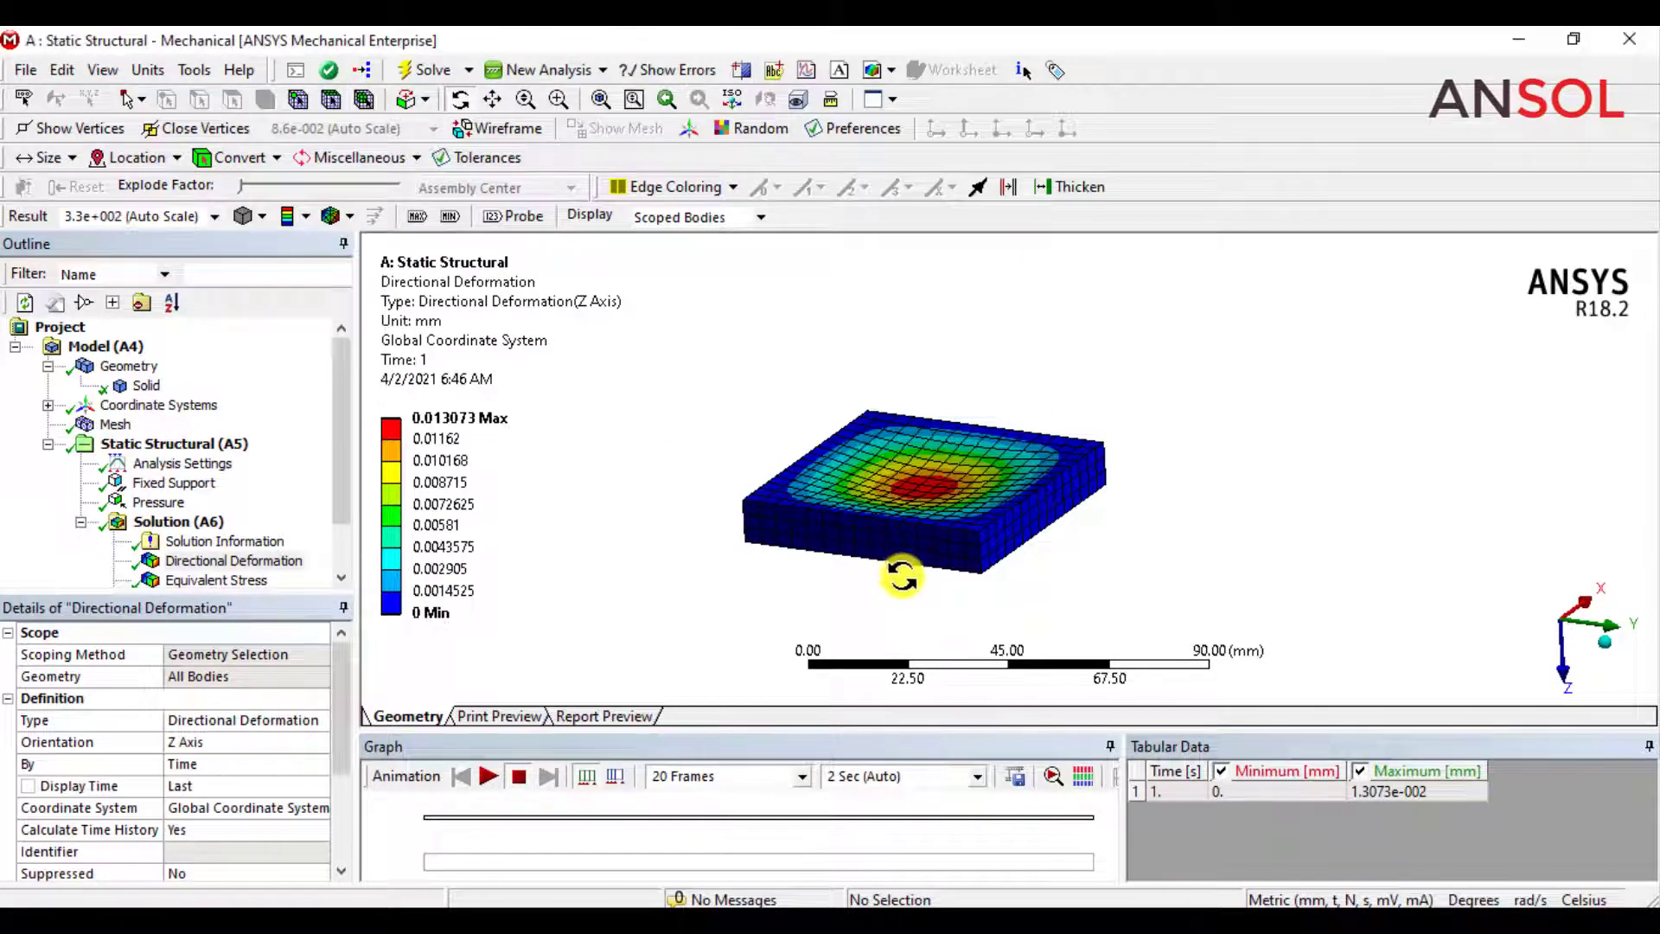
# Examine the block's Z-axis directional deformation contour up close, then play and stop its animation.
pyautogui.moveTo(912, 595); pyautogui.dragTo(876, 408)
pyautogui.scroll(3, 875, 409)
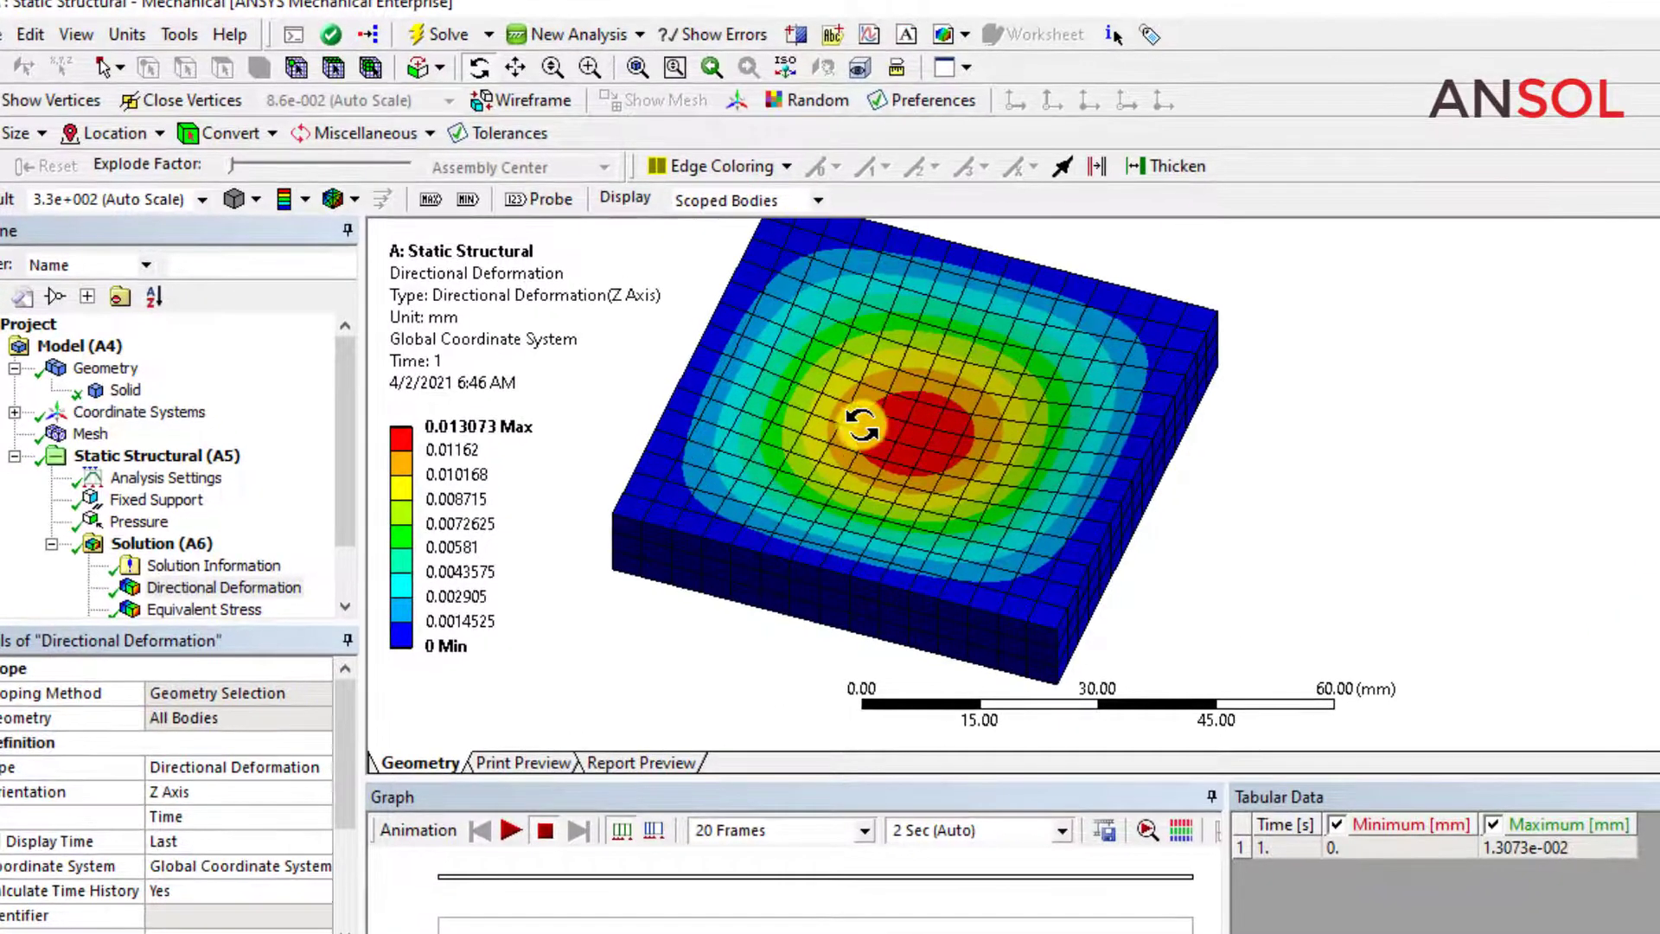
pyautogui.click(510, 68)
pyautogui.moveTo(766, 403); pyautogui.dragTo(900, 452)
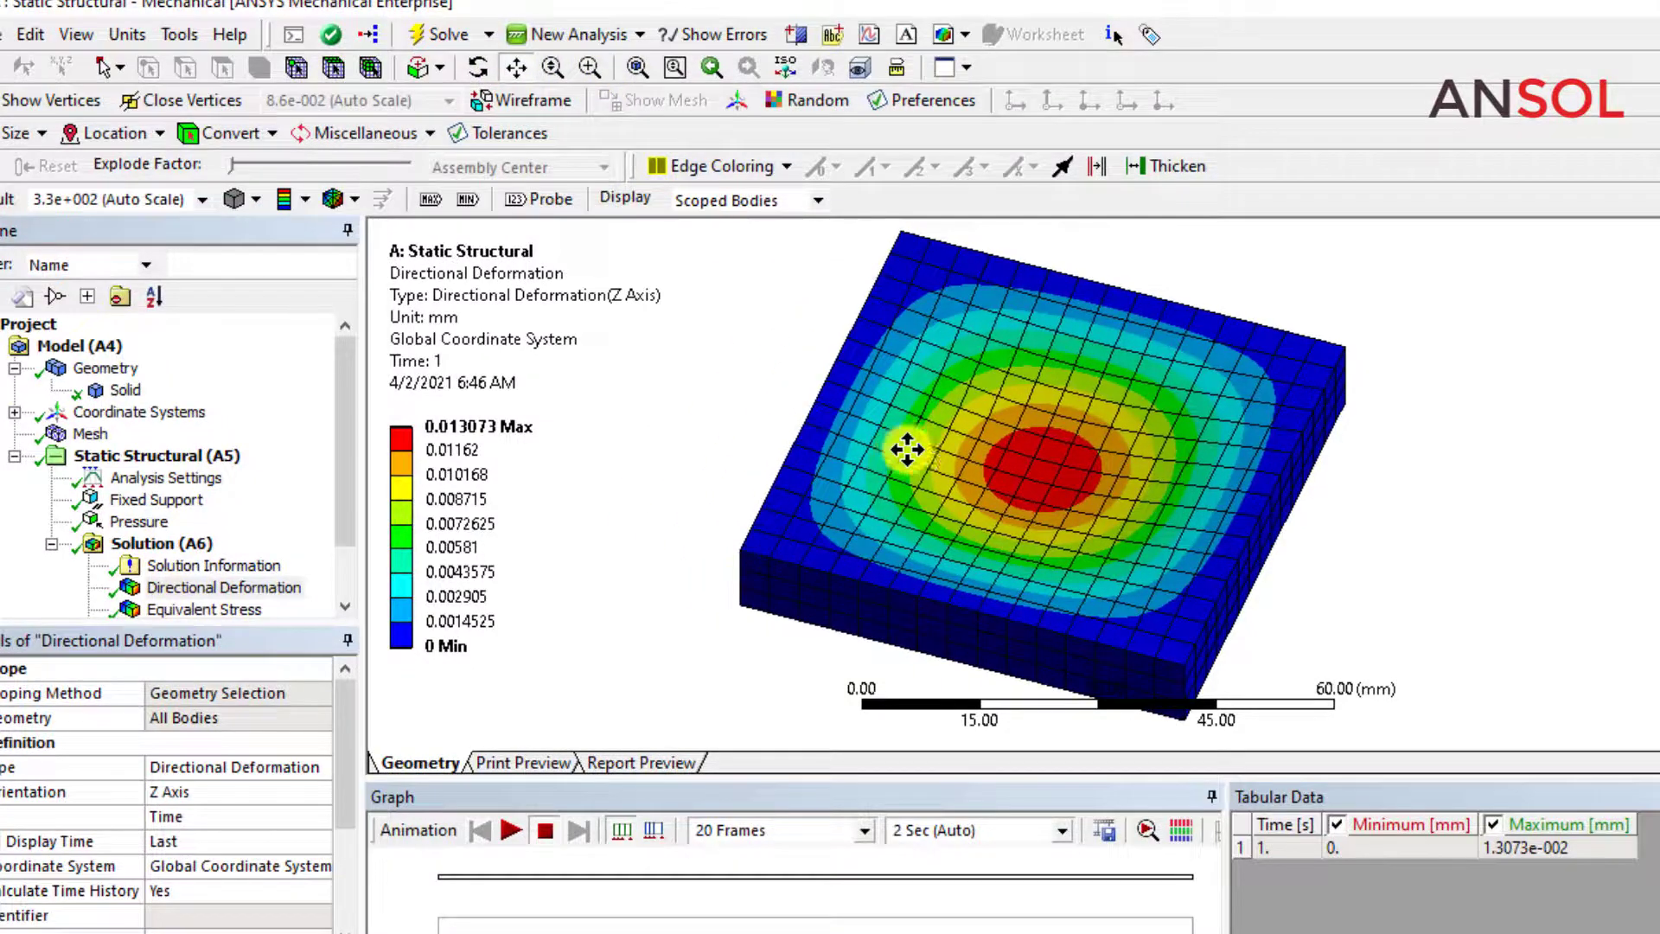
pyautogui.click(521, 830)
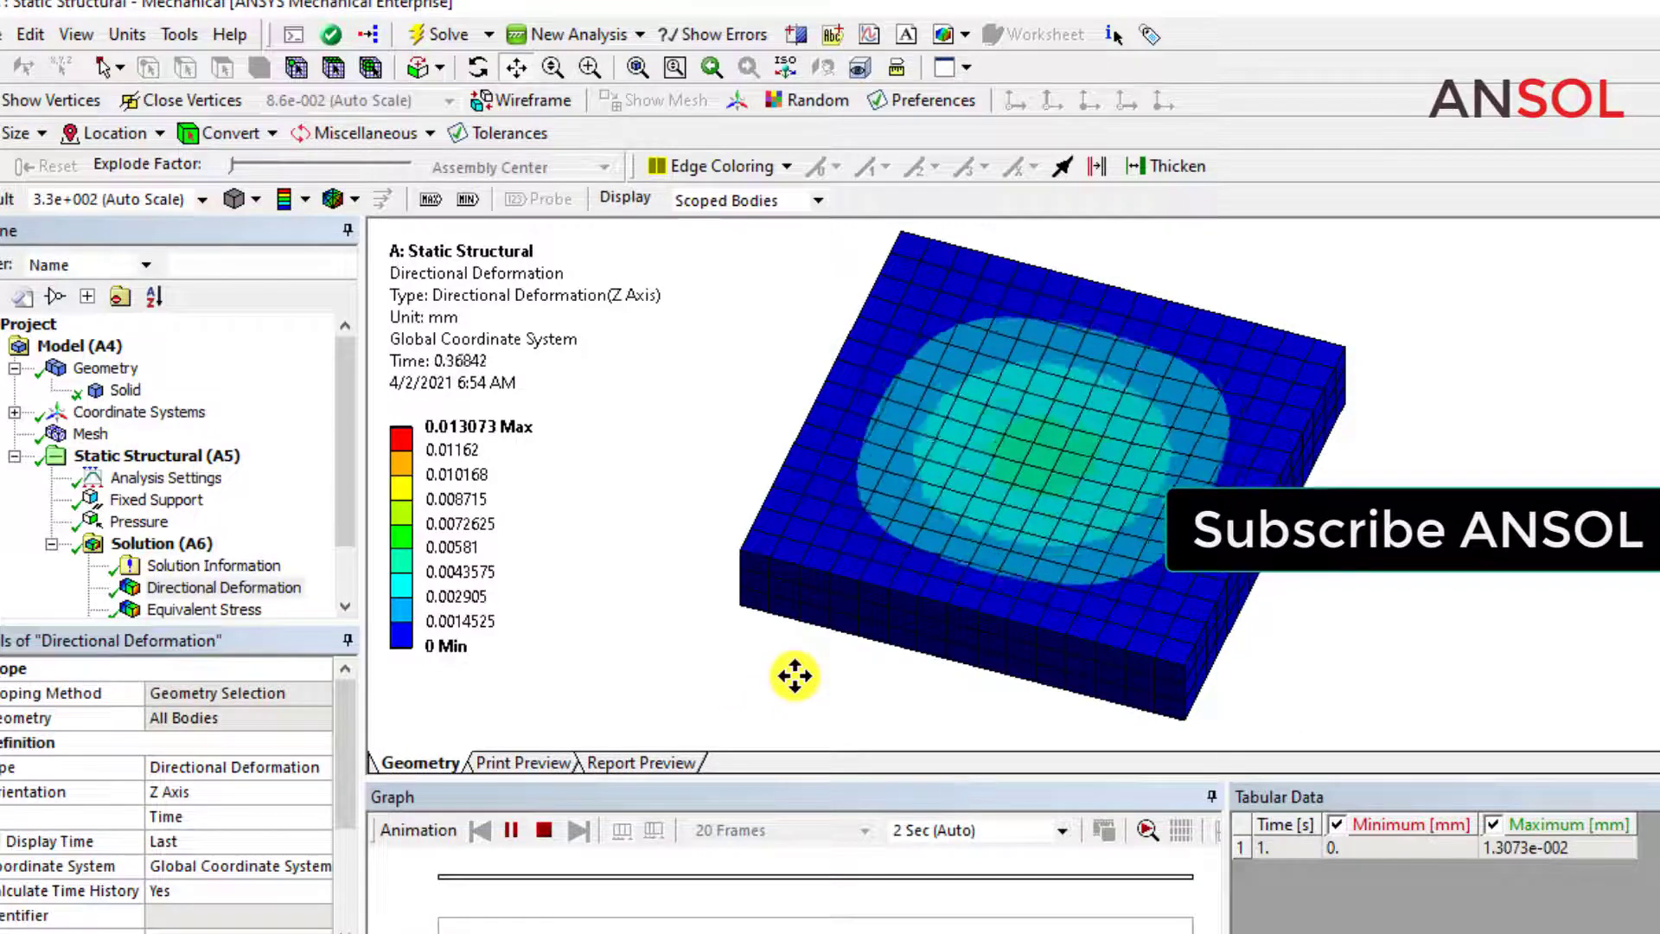
pyautogui.click(547, 830)
# Examine the equivalent stress and safety factor contours of the block, including their minimum and maximum values.
pyautogui.click(203, 608)
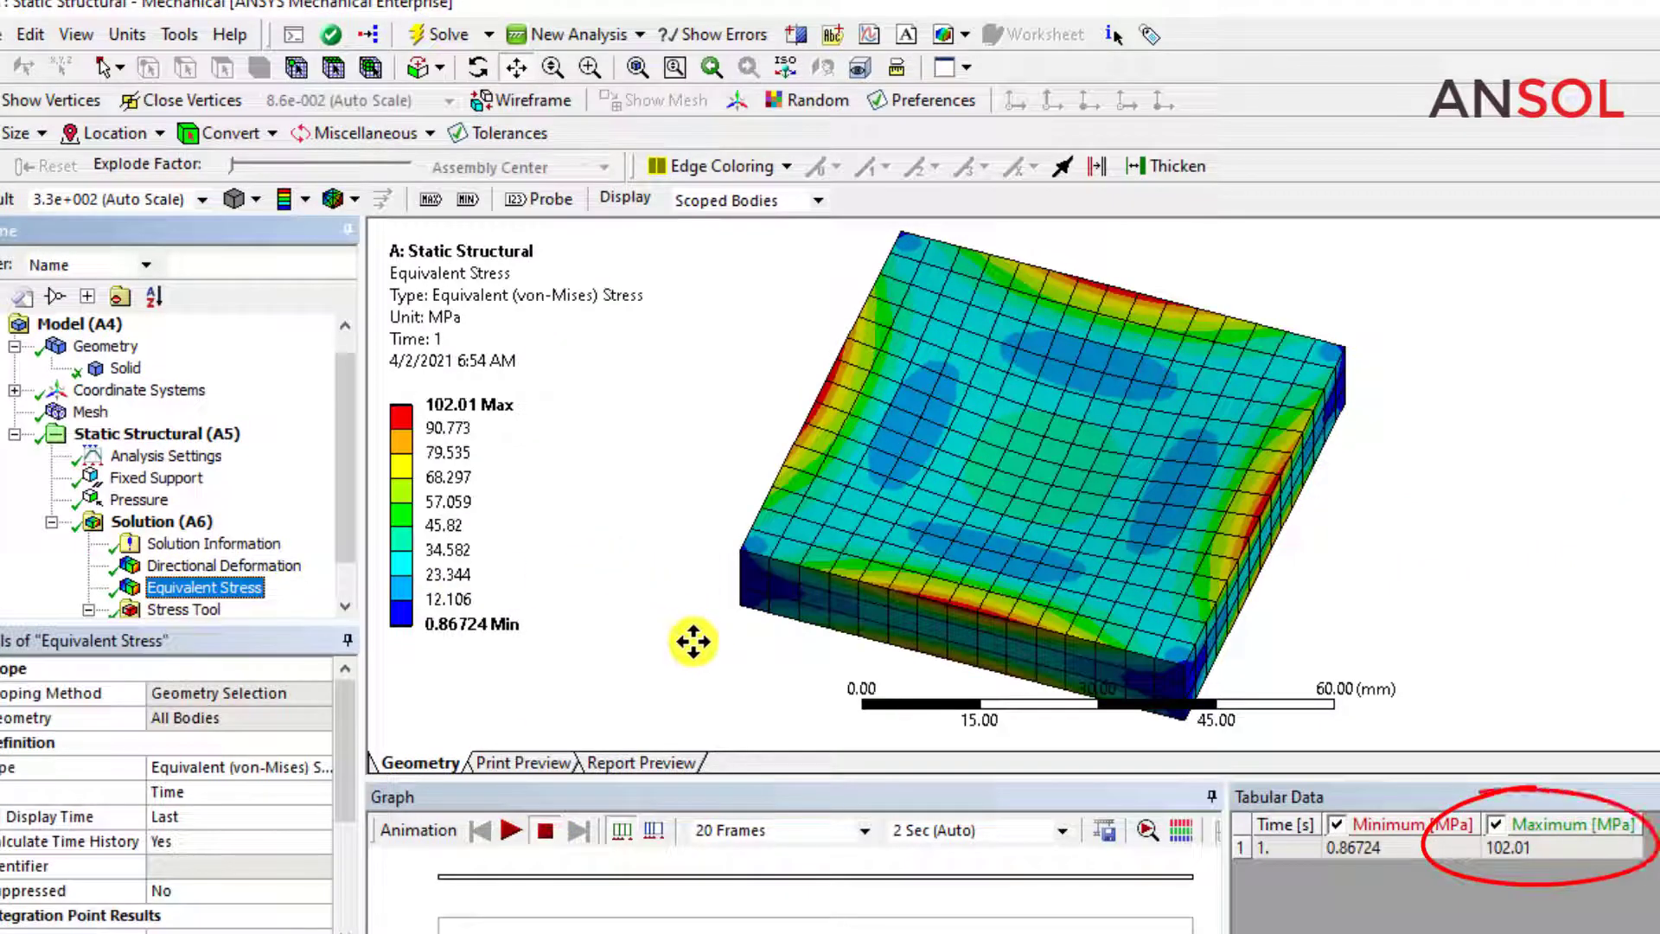
pyautogui.moveTo(760, 651)
pyautogui.mouseDown(button='middle')
pyautogui.moveTo(778, 549)
pyautogui.moveTo(778, 629)
pyautogui.mouseUp(button='middle')
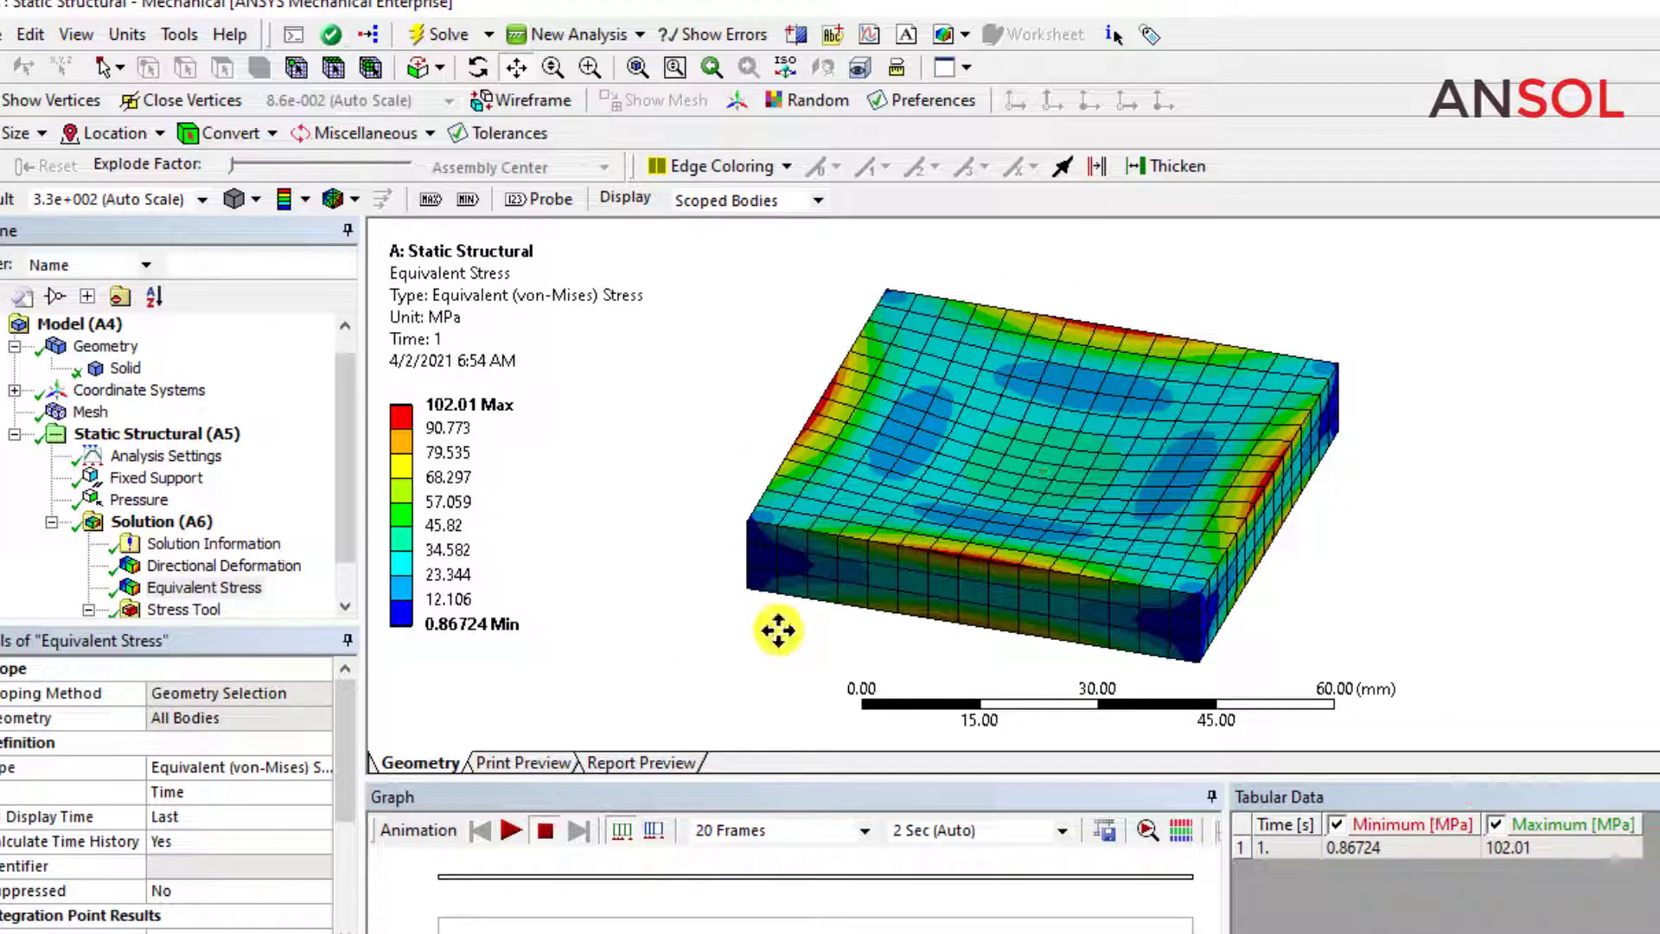
pyautogui.moveTo(349, 495); pyautogui.dragTo(340, 557)
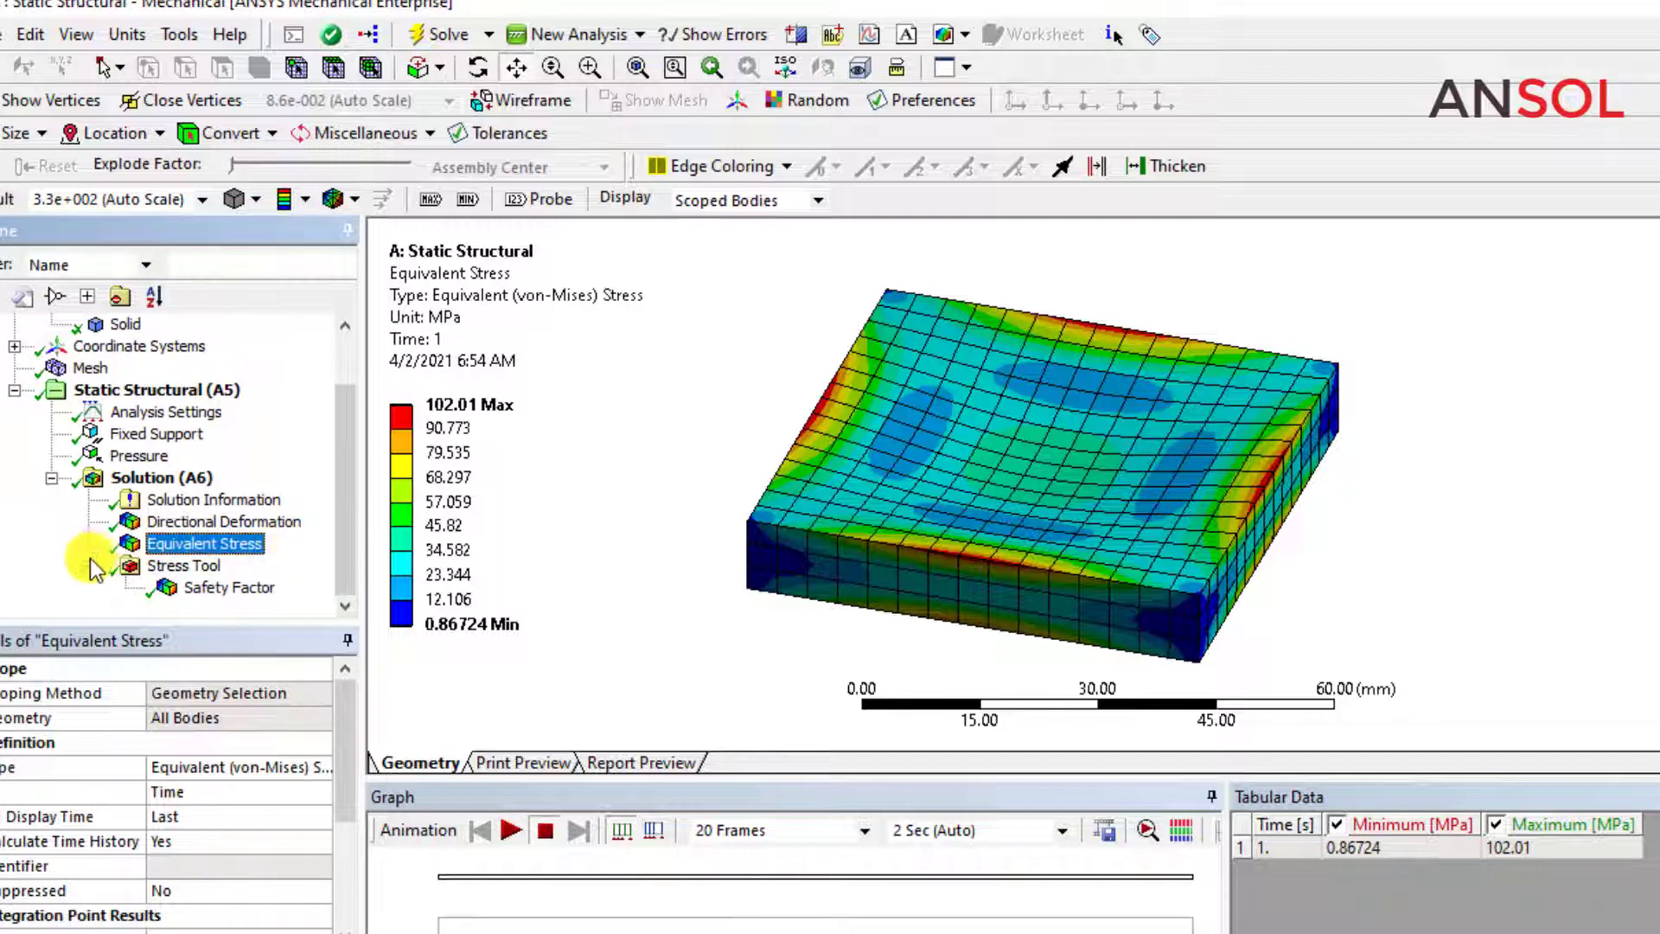
pyautogui.click(214, 589)
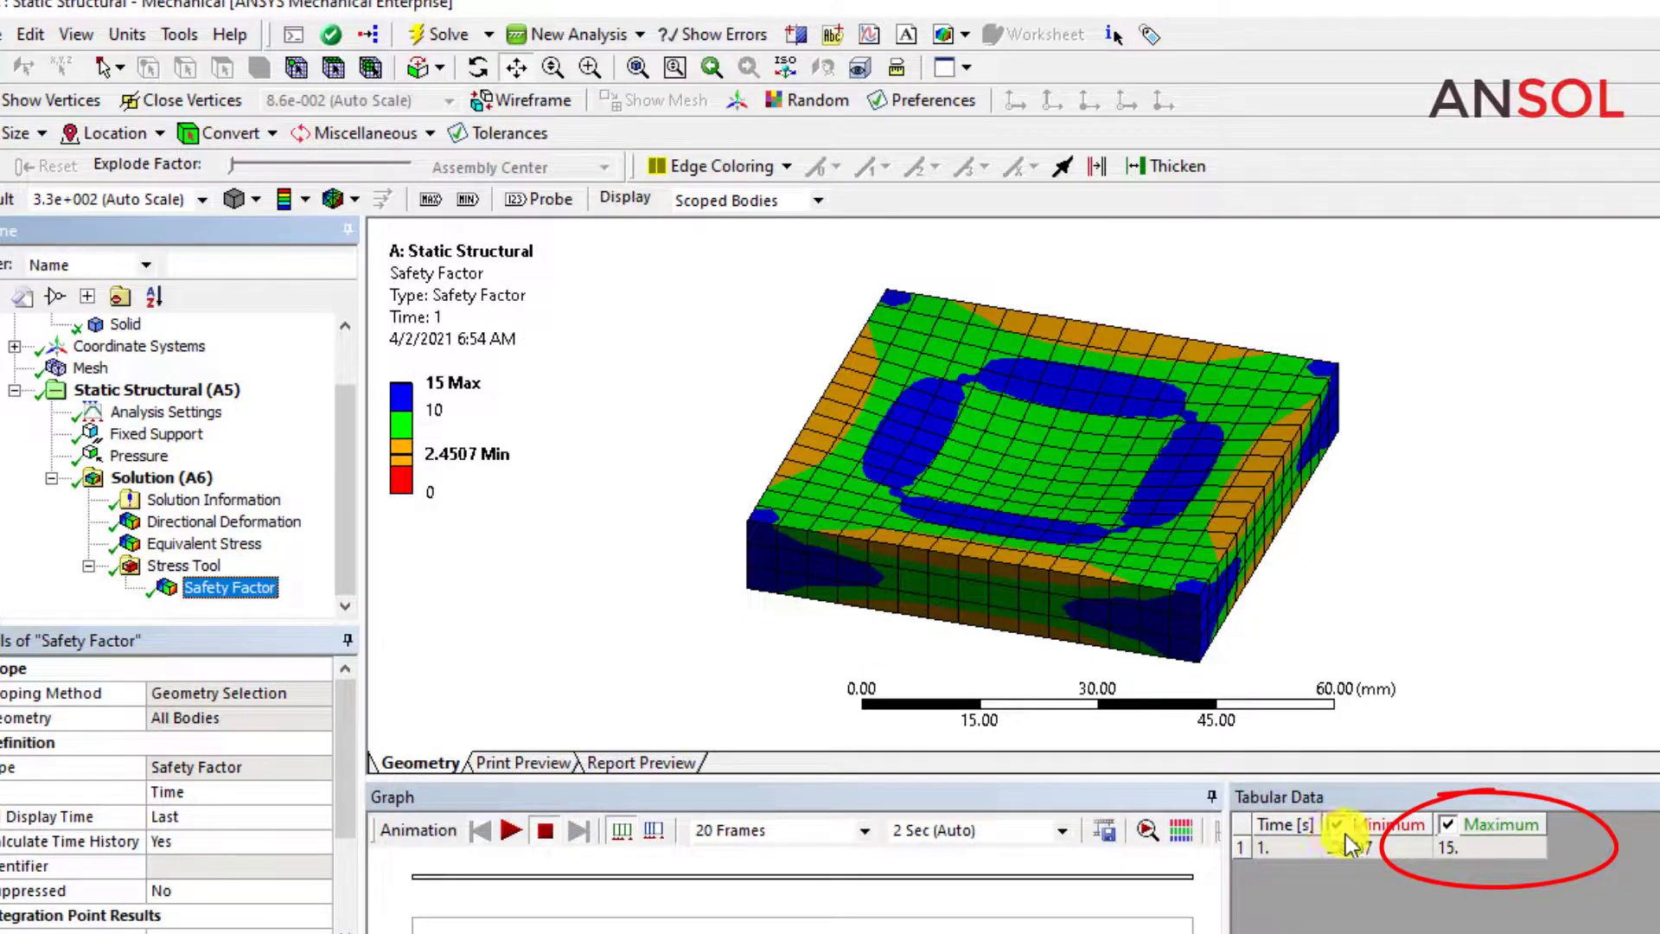
# Play and pause the animation of the block's safety factor result.
pyautogui.click(511, 830)
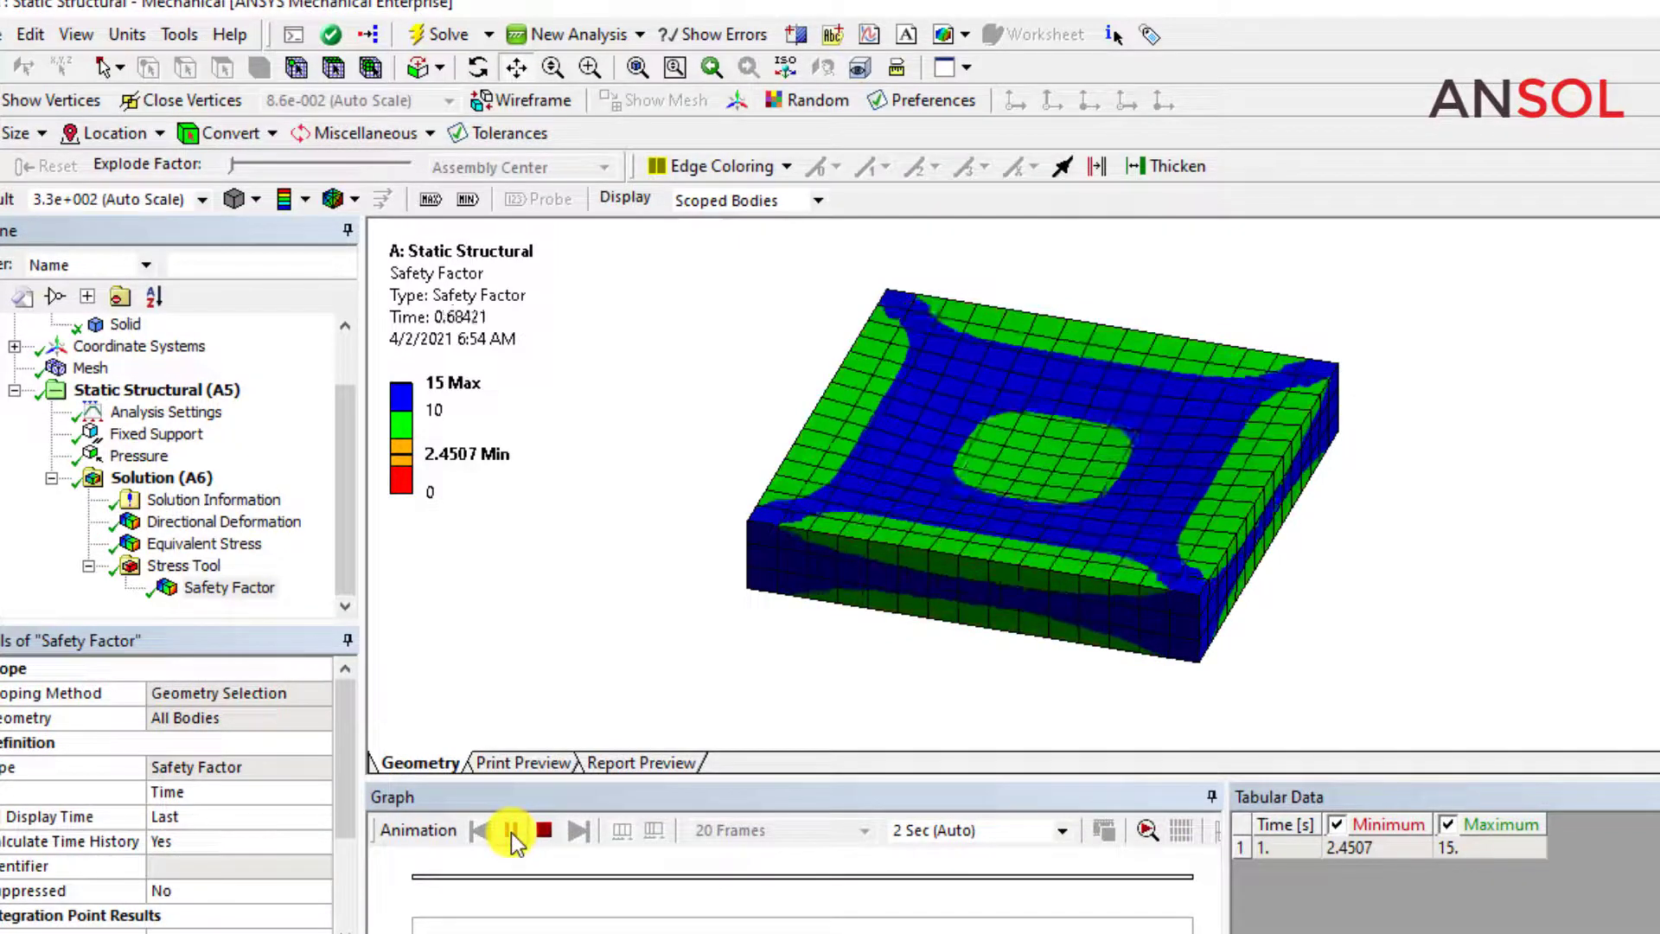
pyautogui.click(511, 830)
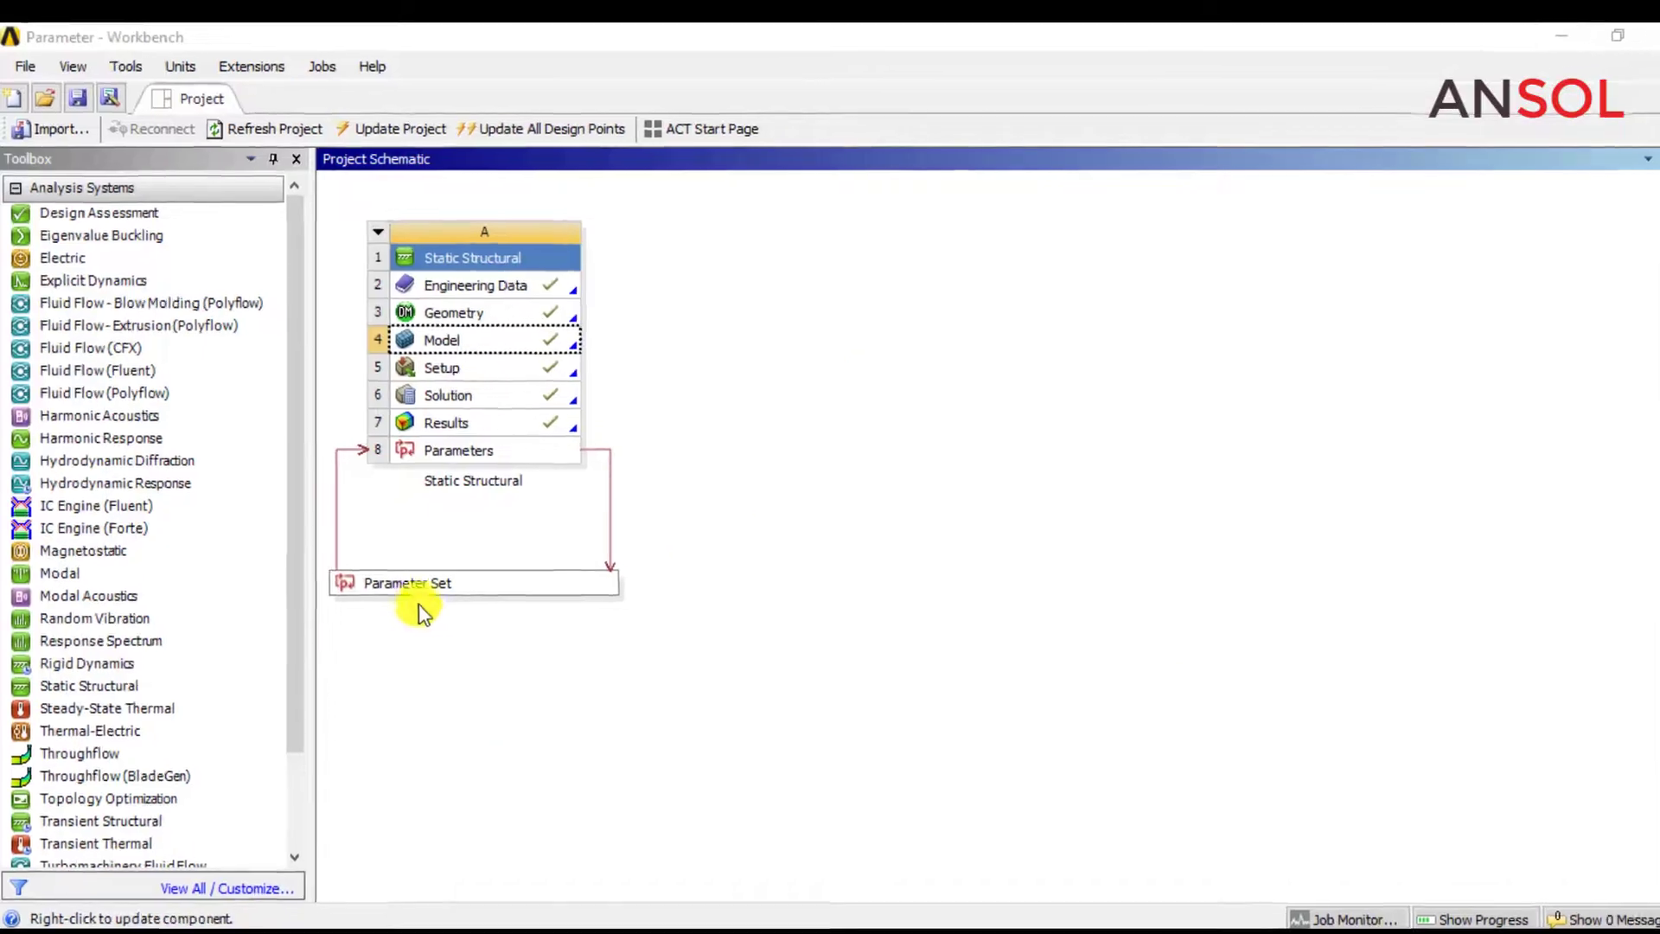
# In the Workbench parameter set, add a design point with length 65 mm, height 65 mm and thickness 8 mm.
pyautogui.click(485, 653)
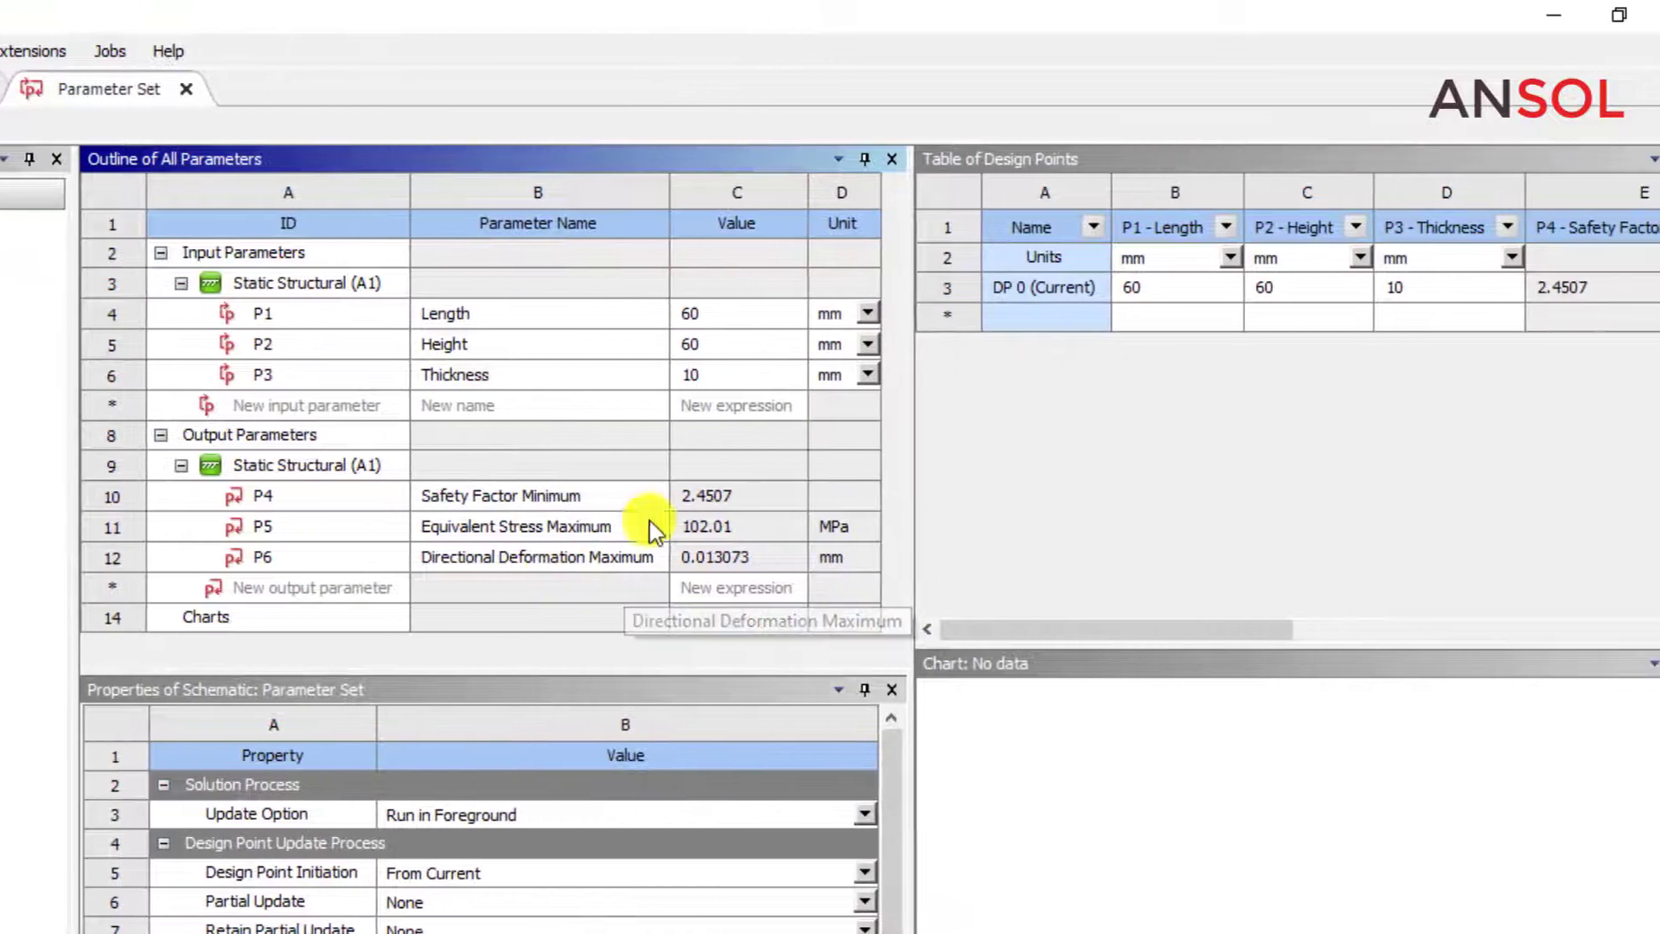
pyautogui.click(1052, 318)
pyautogui.click(1132, 318)
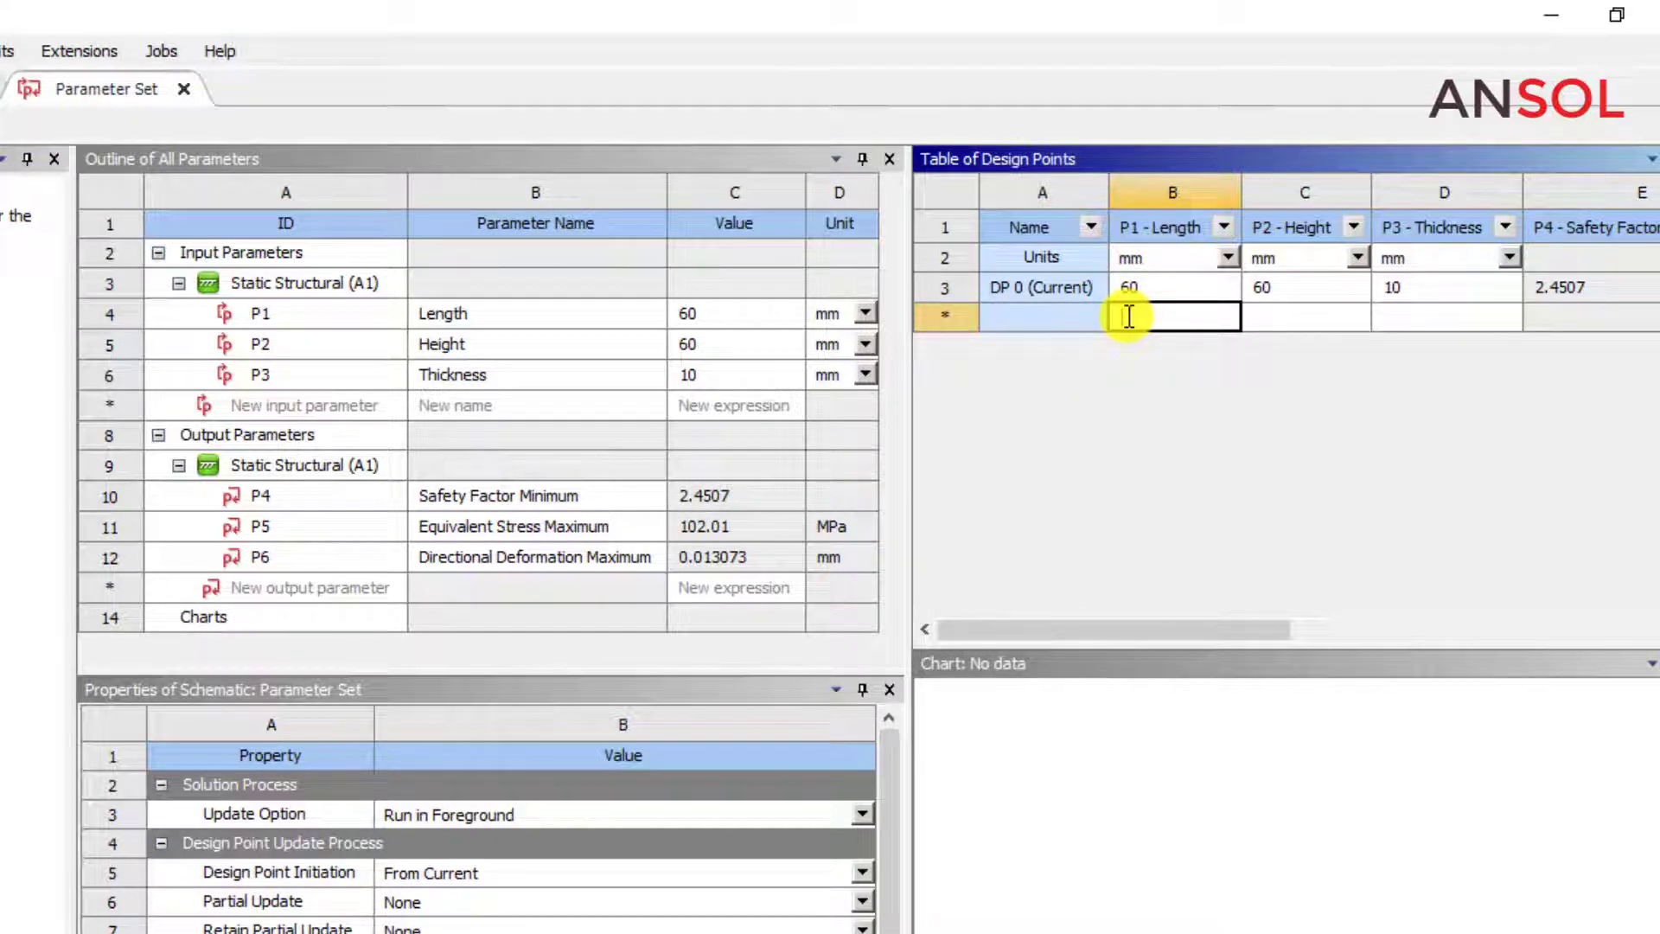
pyautogui.write('65')
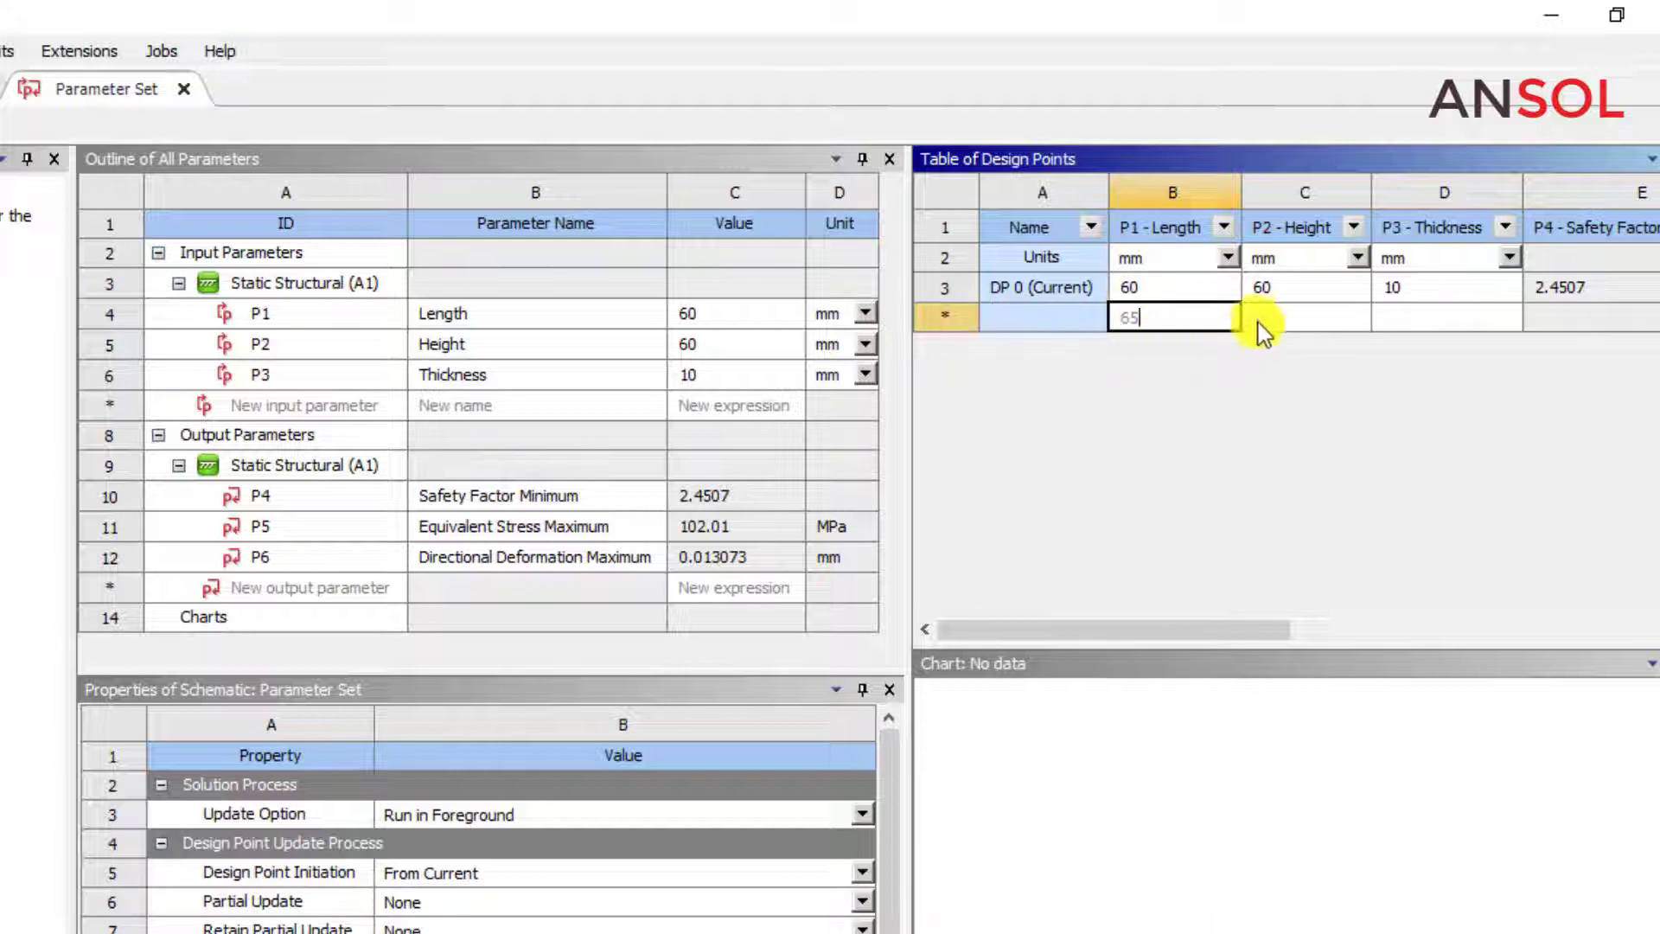
pyautogui.click(1268, 316)
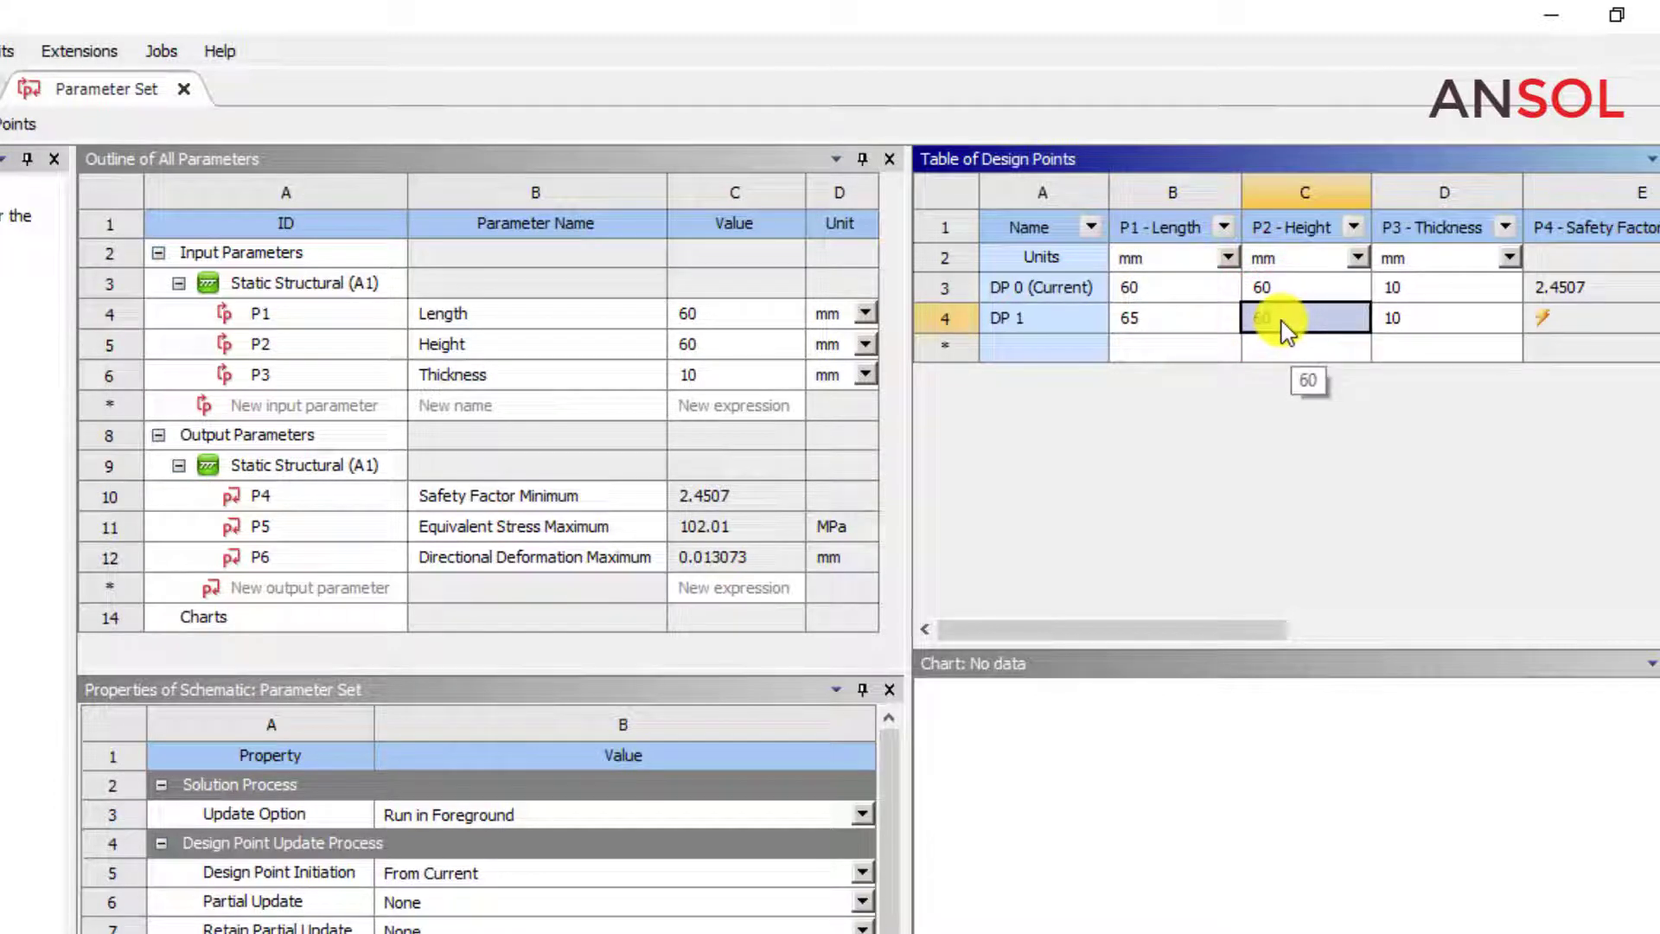
pyautogui.click(1280, 321)
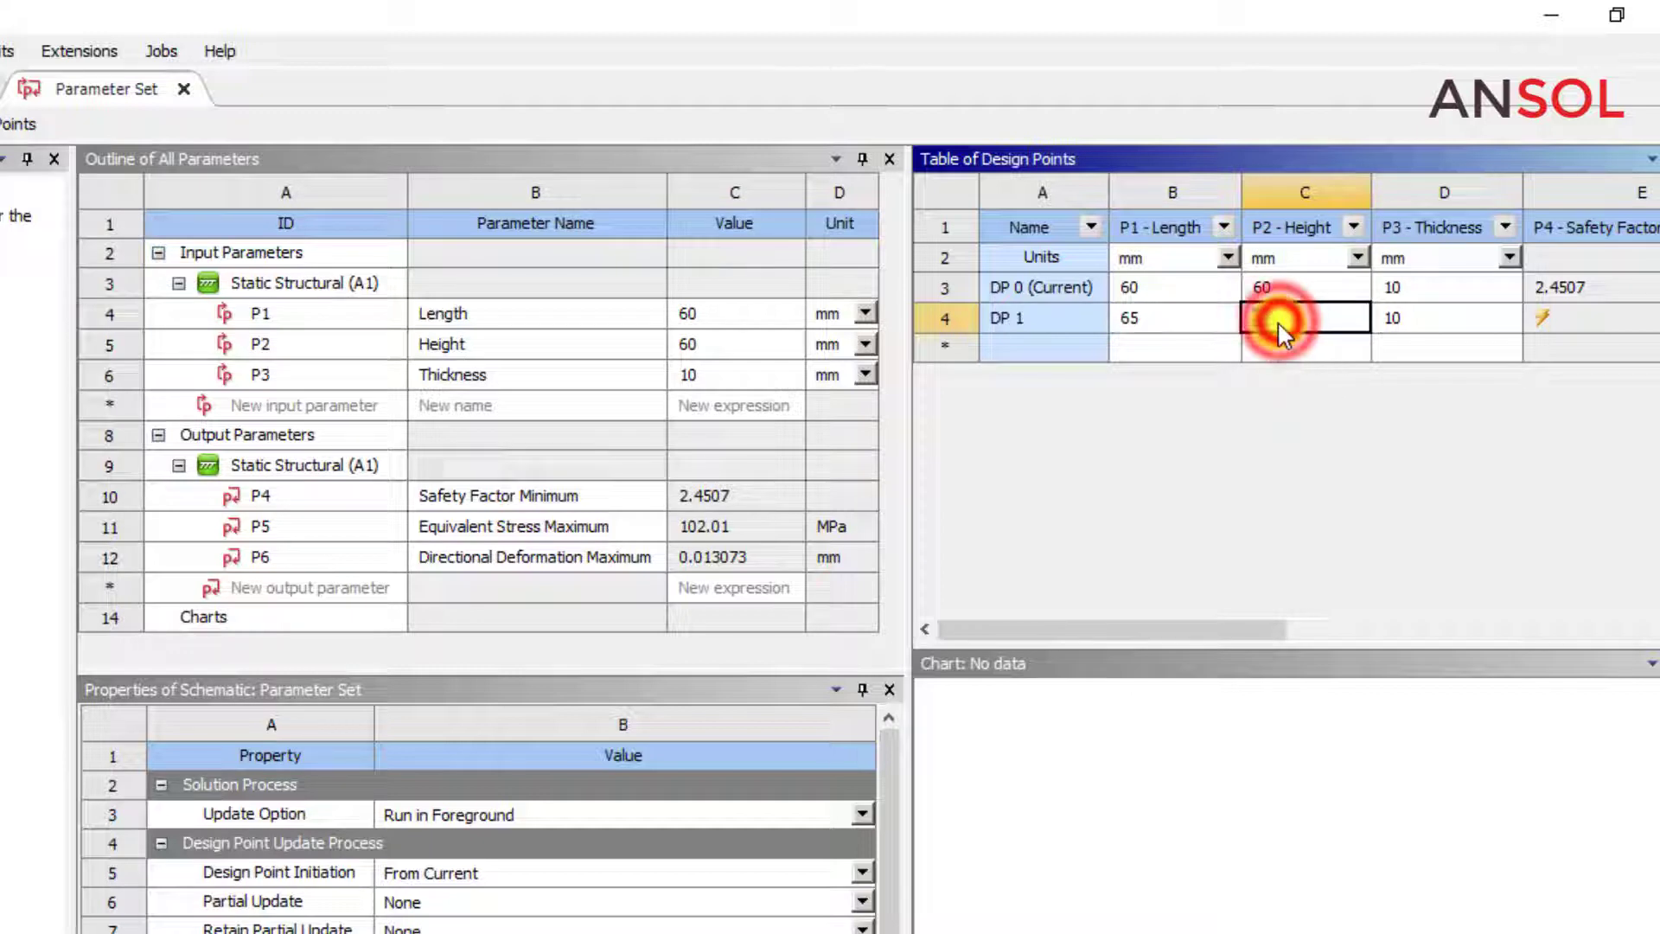
pyautogui.write('6')
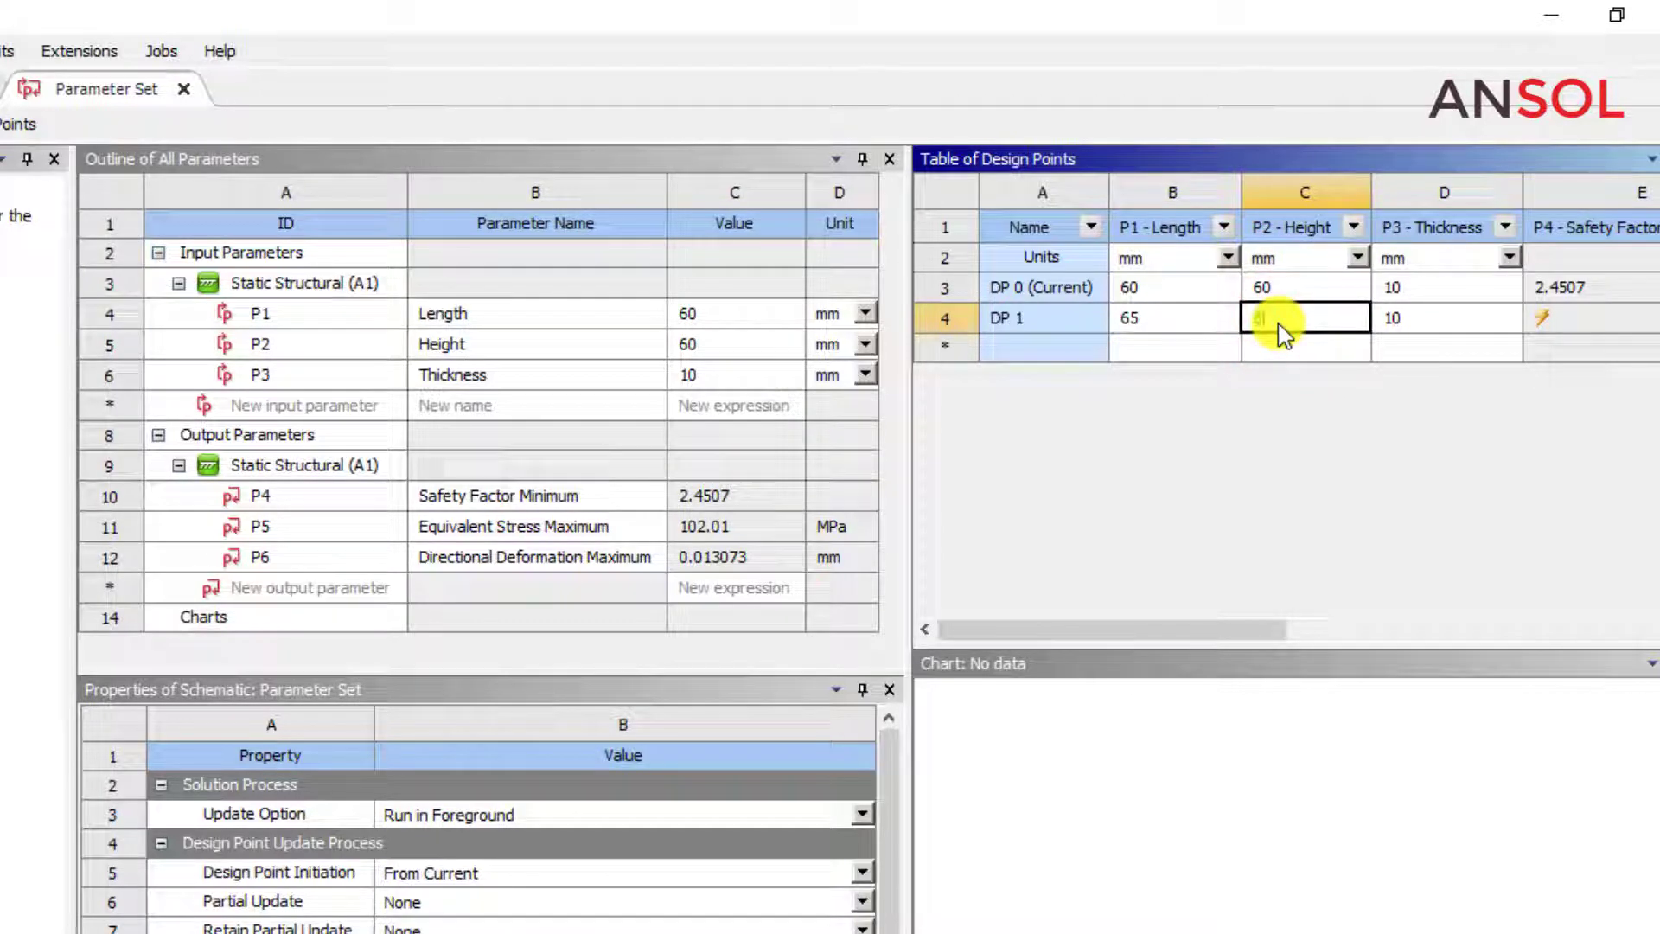
pyautogui.write('5')
pyautogui.click(1389, 319)
pyautogui.click(1399, 324)
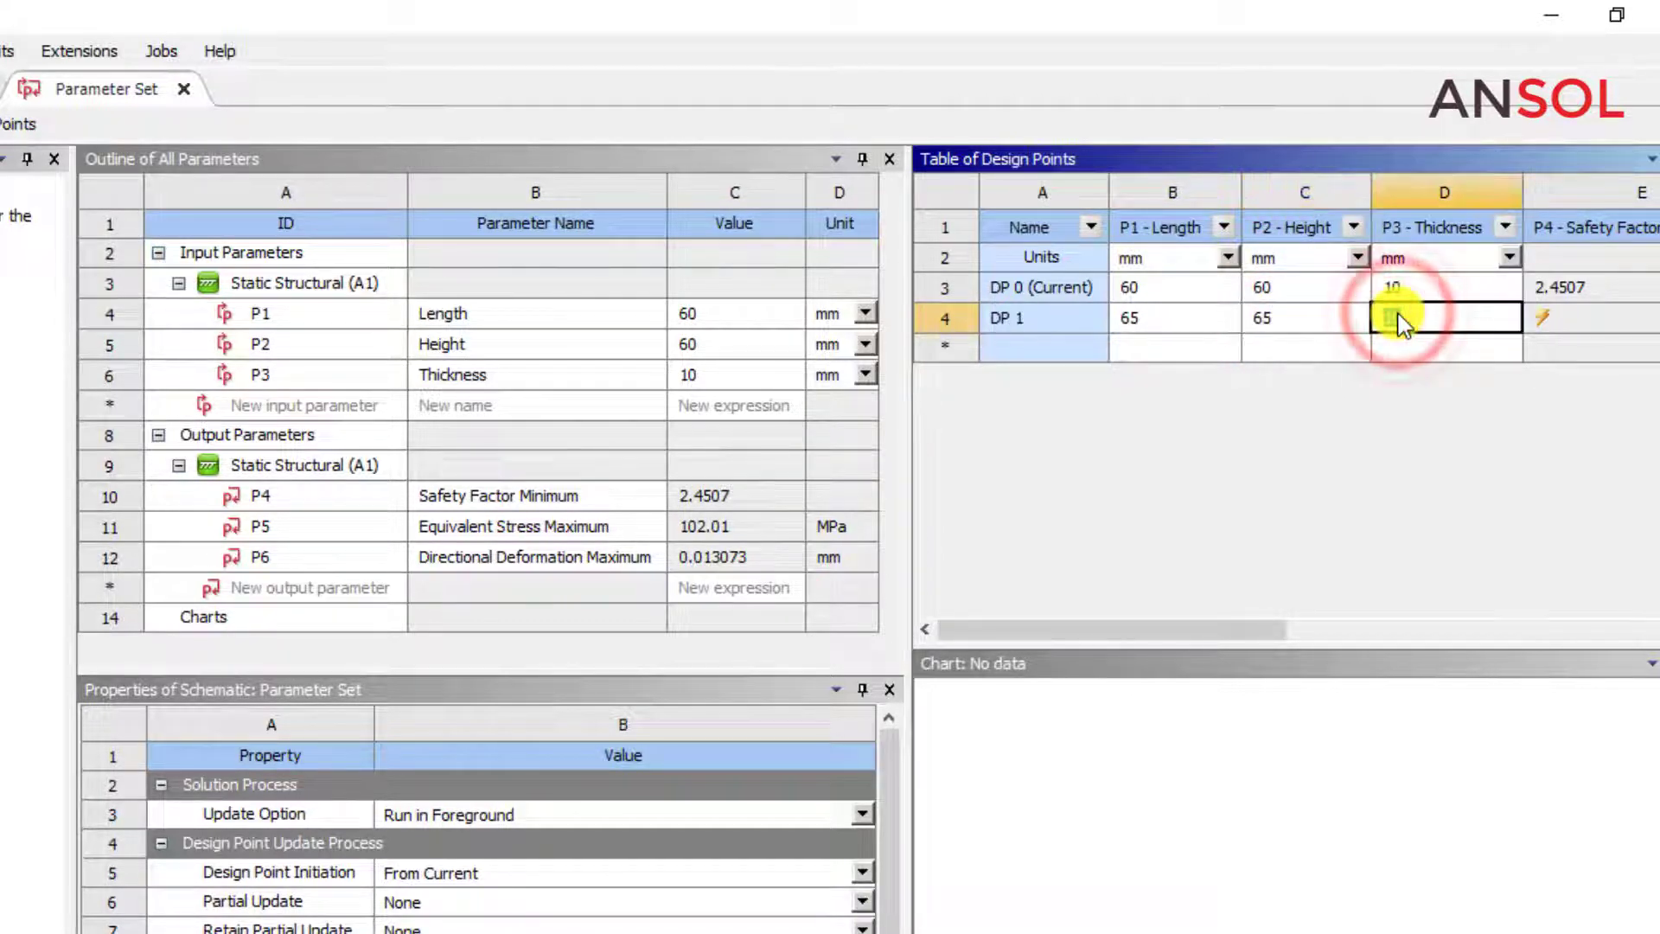
pyautogui.write('8')
# Add another design point with length 70 mm, height 70 mm and thickness 5 mm.
pyautogui.click(1122, 346)
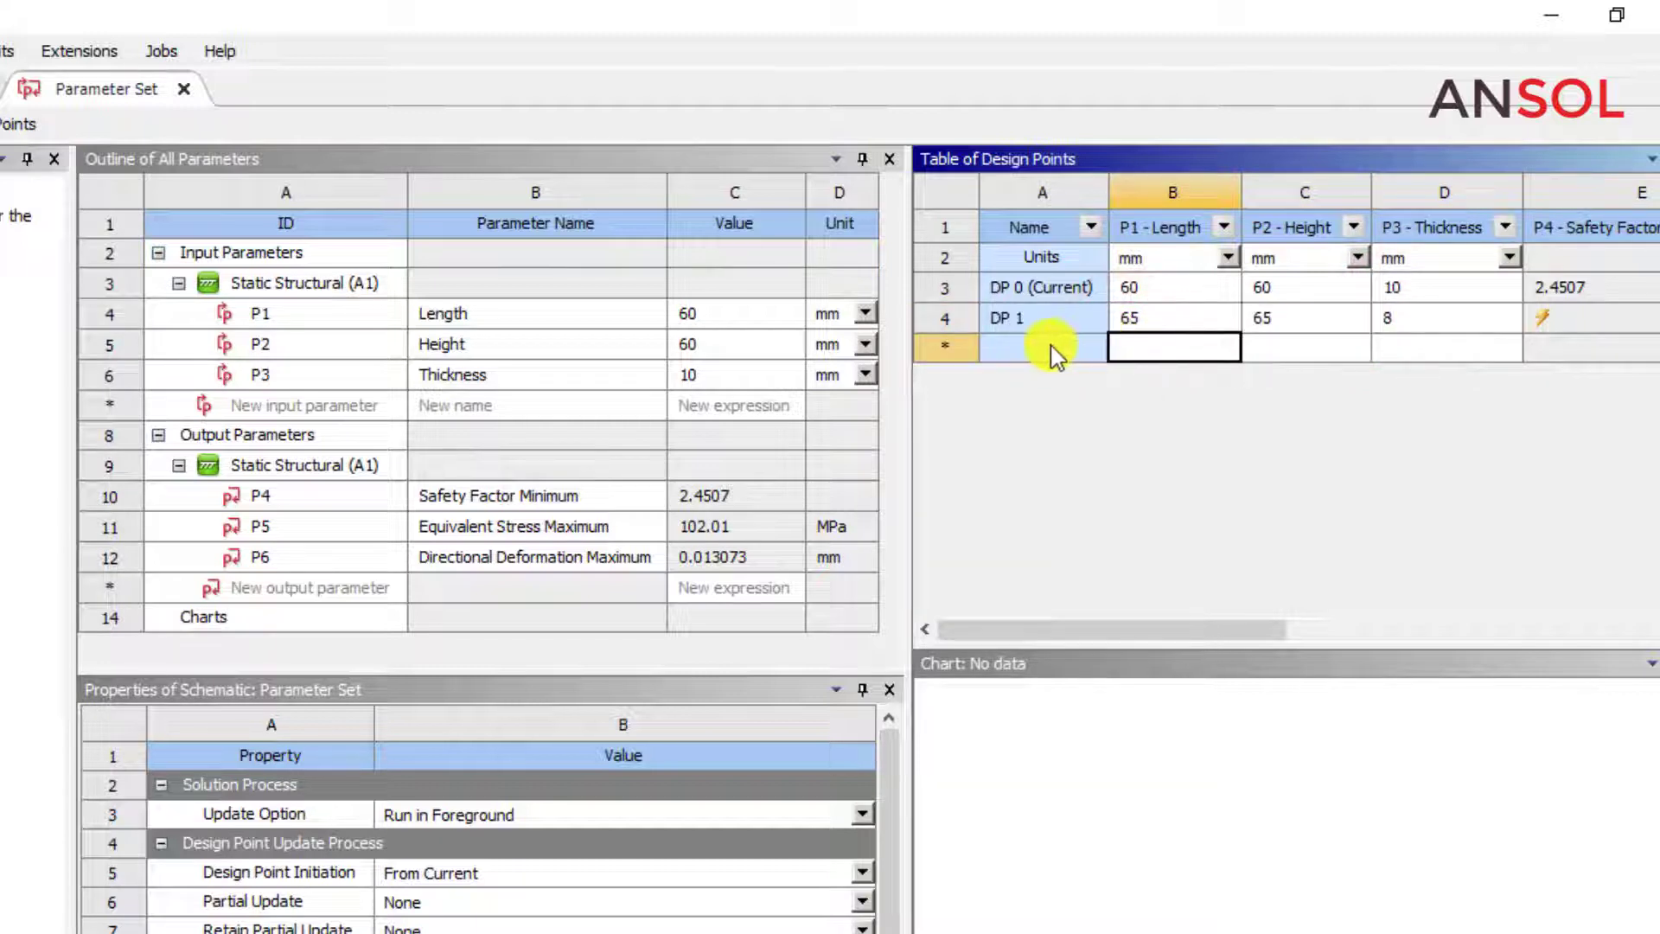
pyautogui.click(1051, 347)
pyautogui.click(1154, 348)
pyautogui.click(1156, 350)
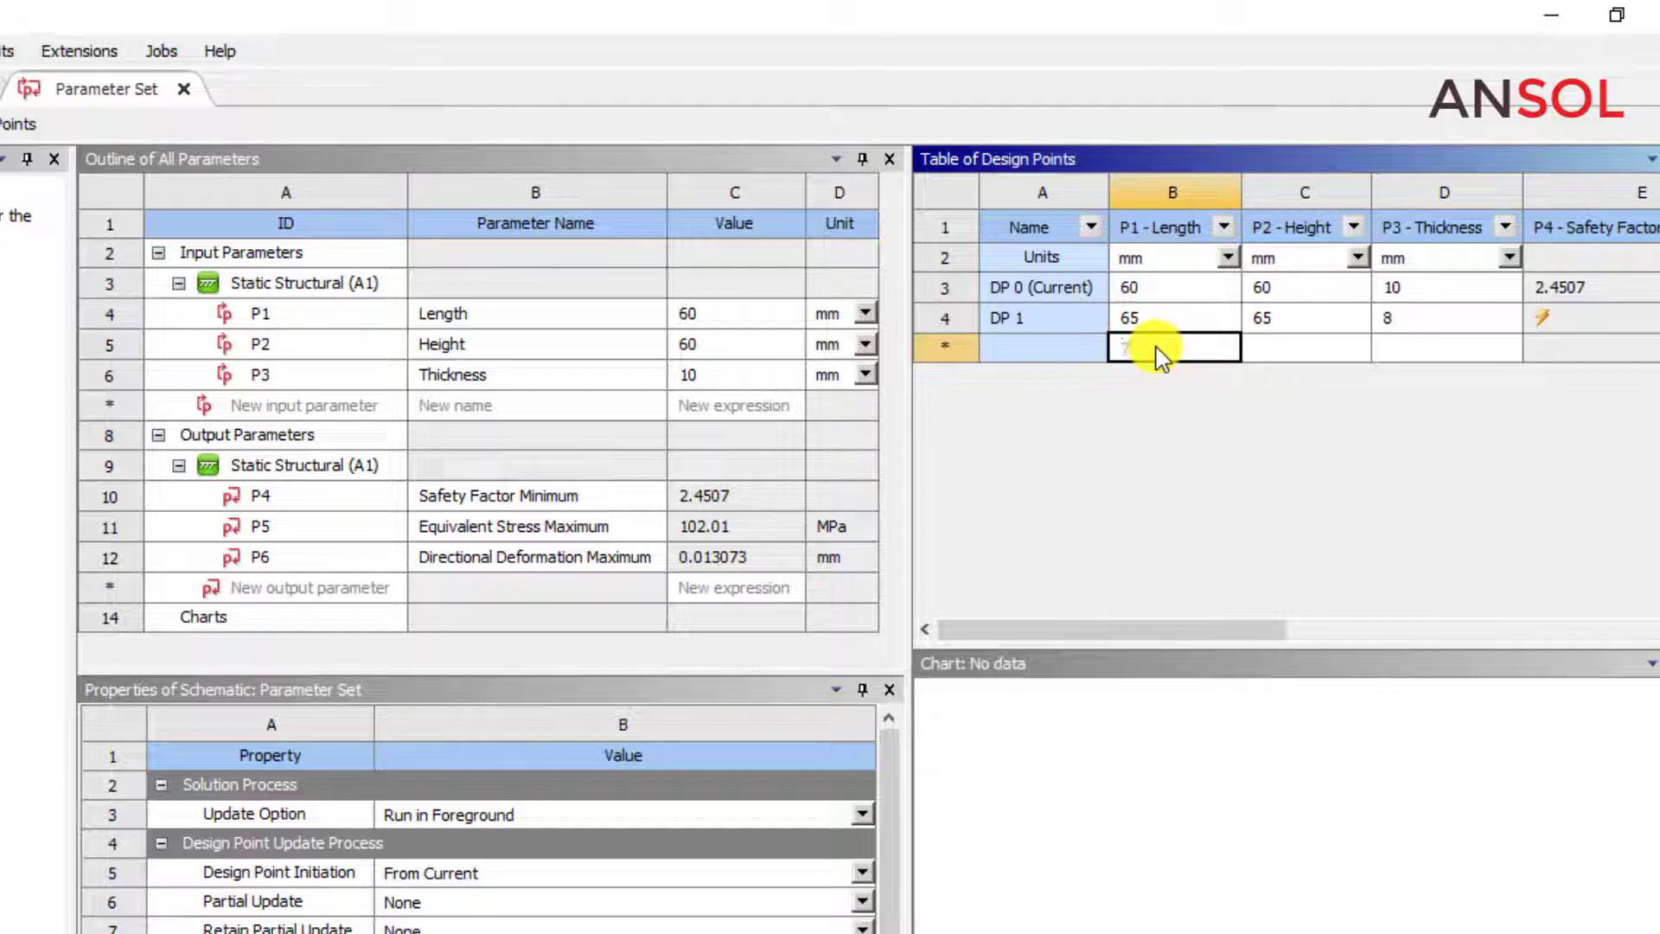
pyautogui.write('70')
pyautogui.press('Return')
pyautogui.click(1268, 349)
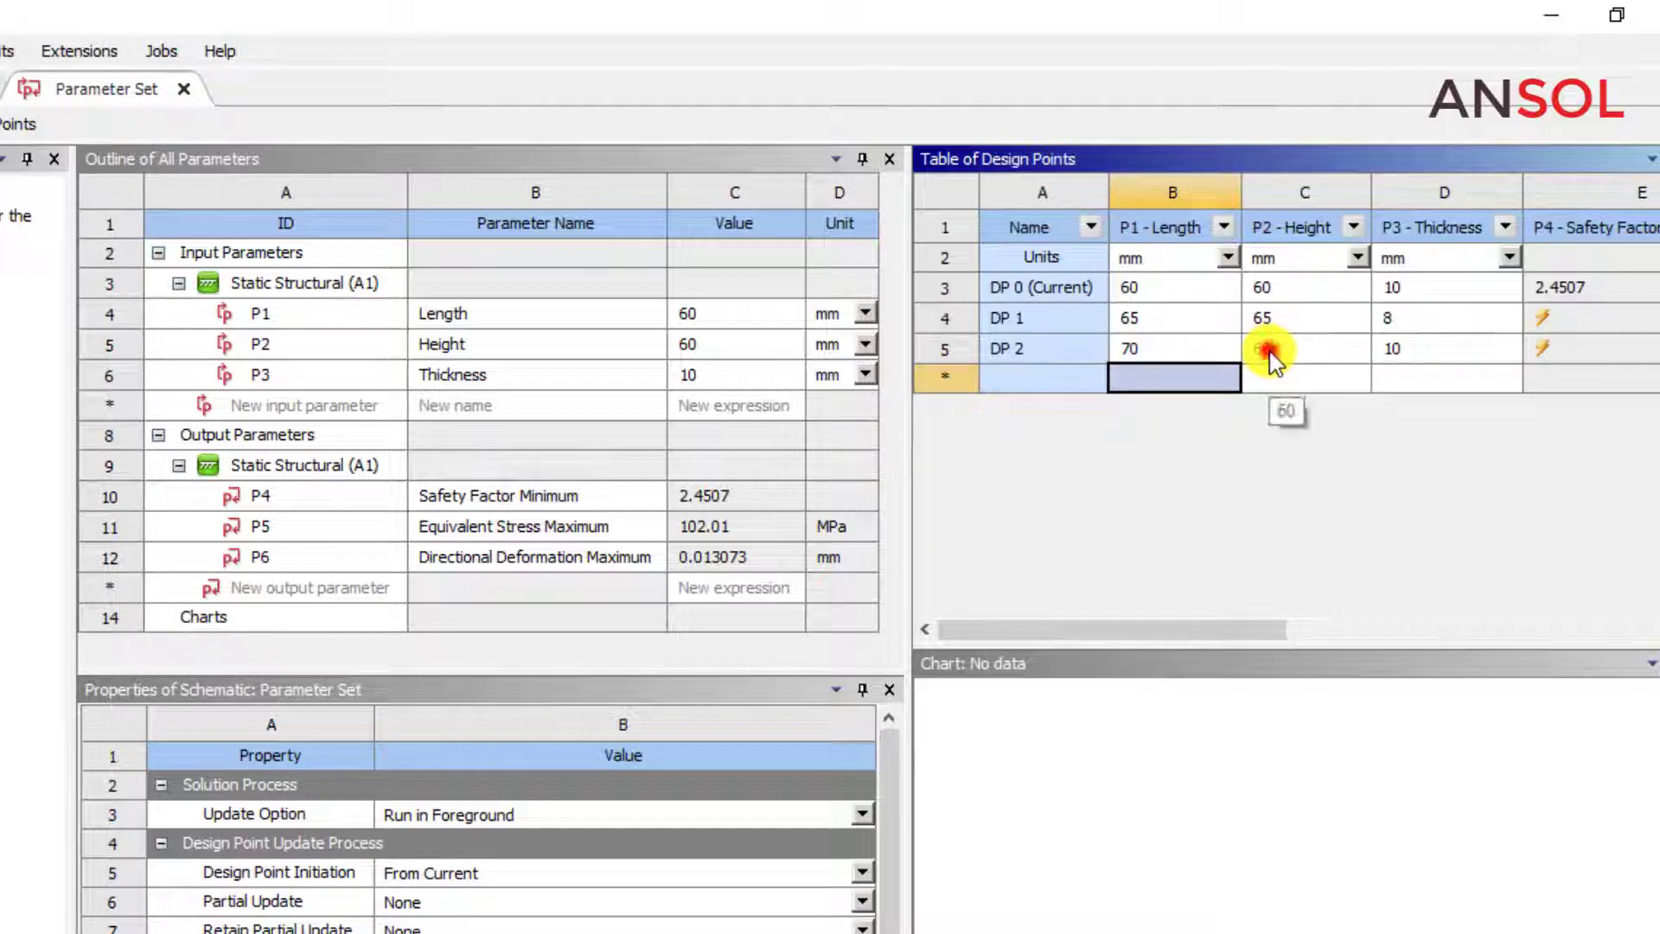
pyautogui.click(1268, 349)
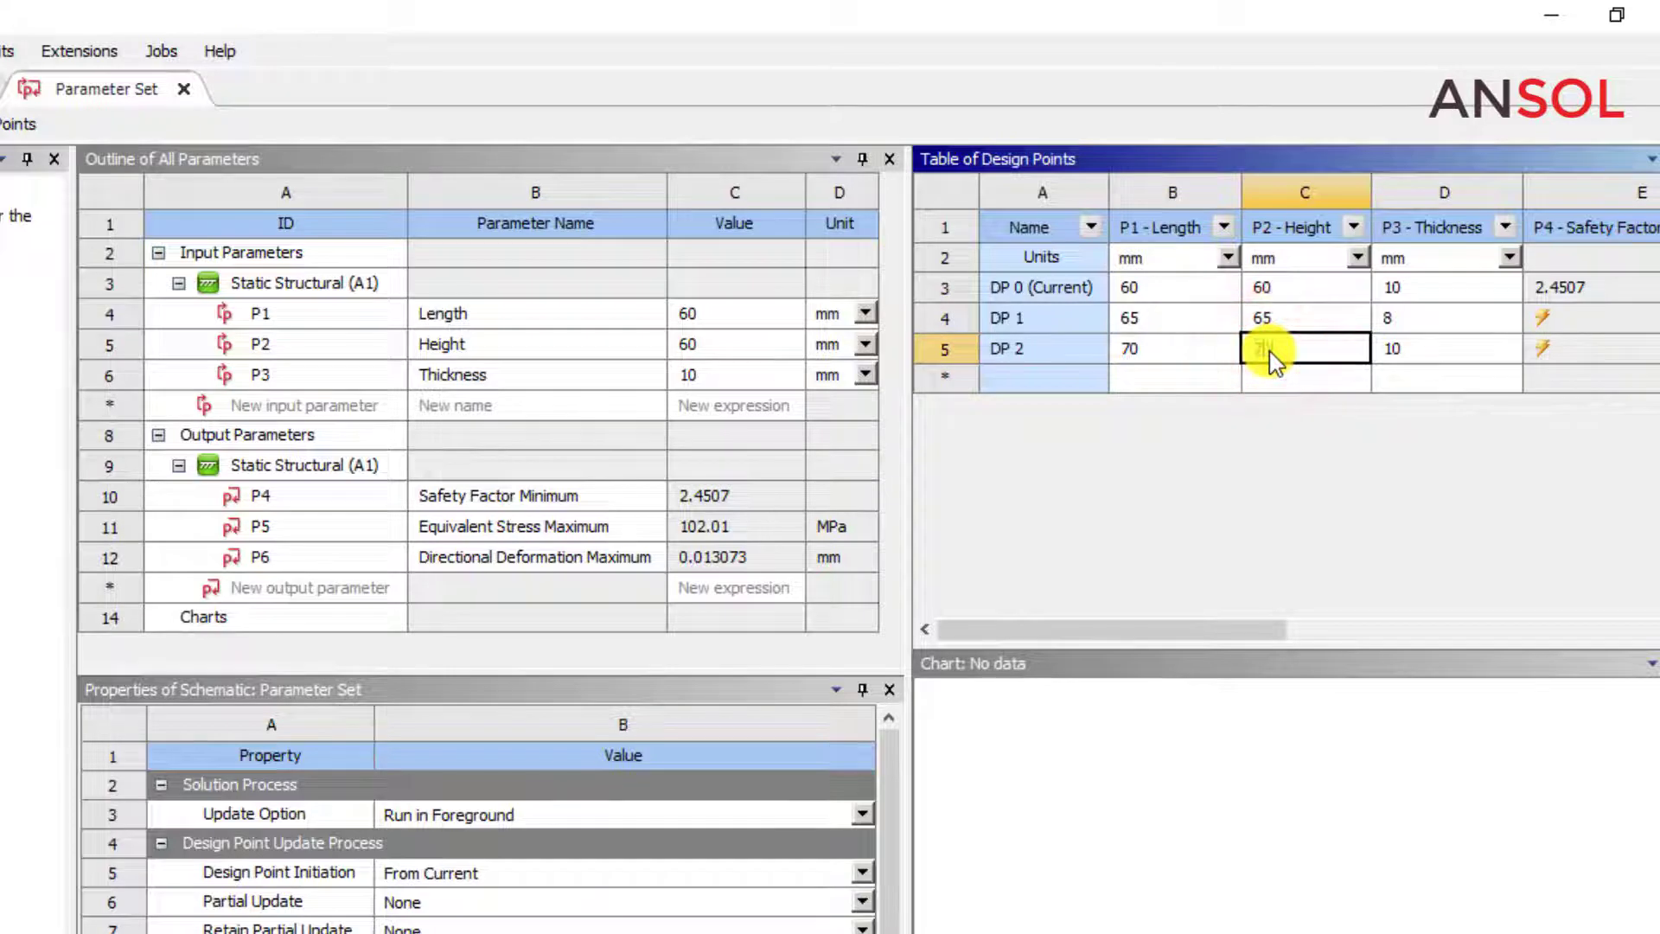
pyautogui.write('70')
pyautogui.press('Return')
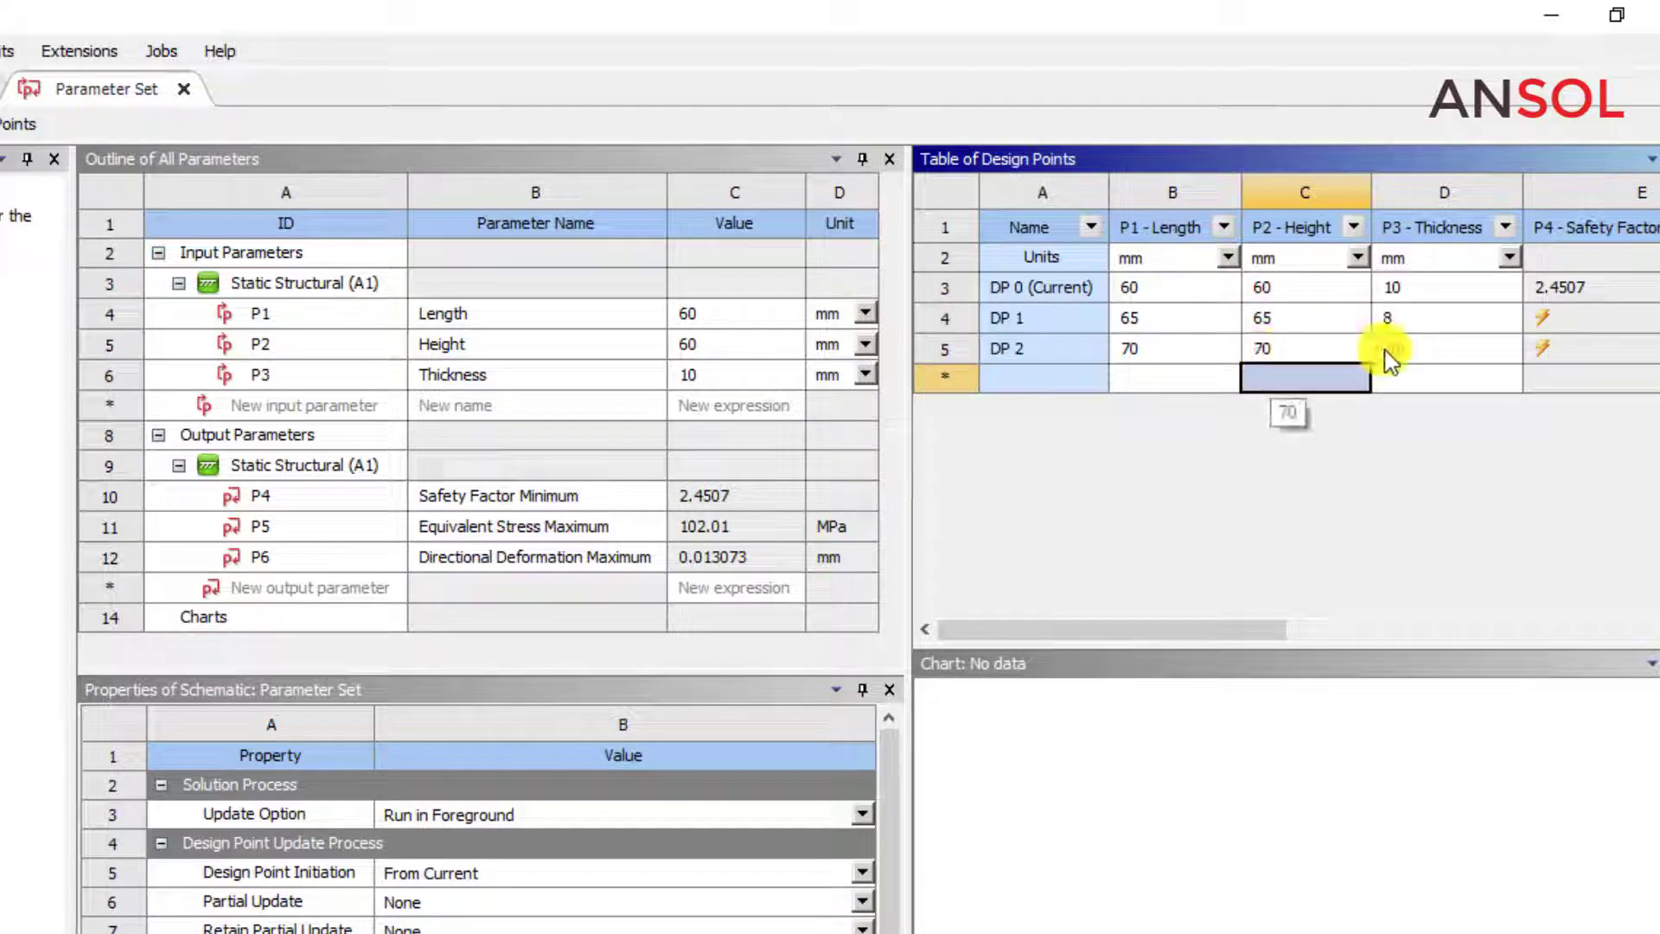
pyautogui.click(1398, 347)
pyautogui.click(1397, 347)
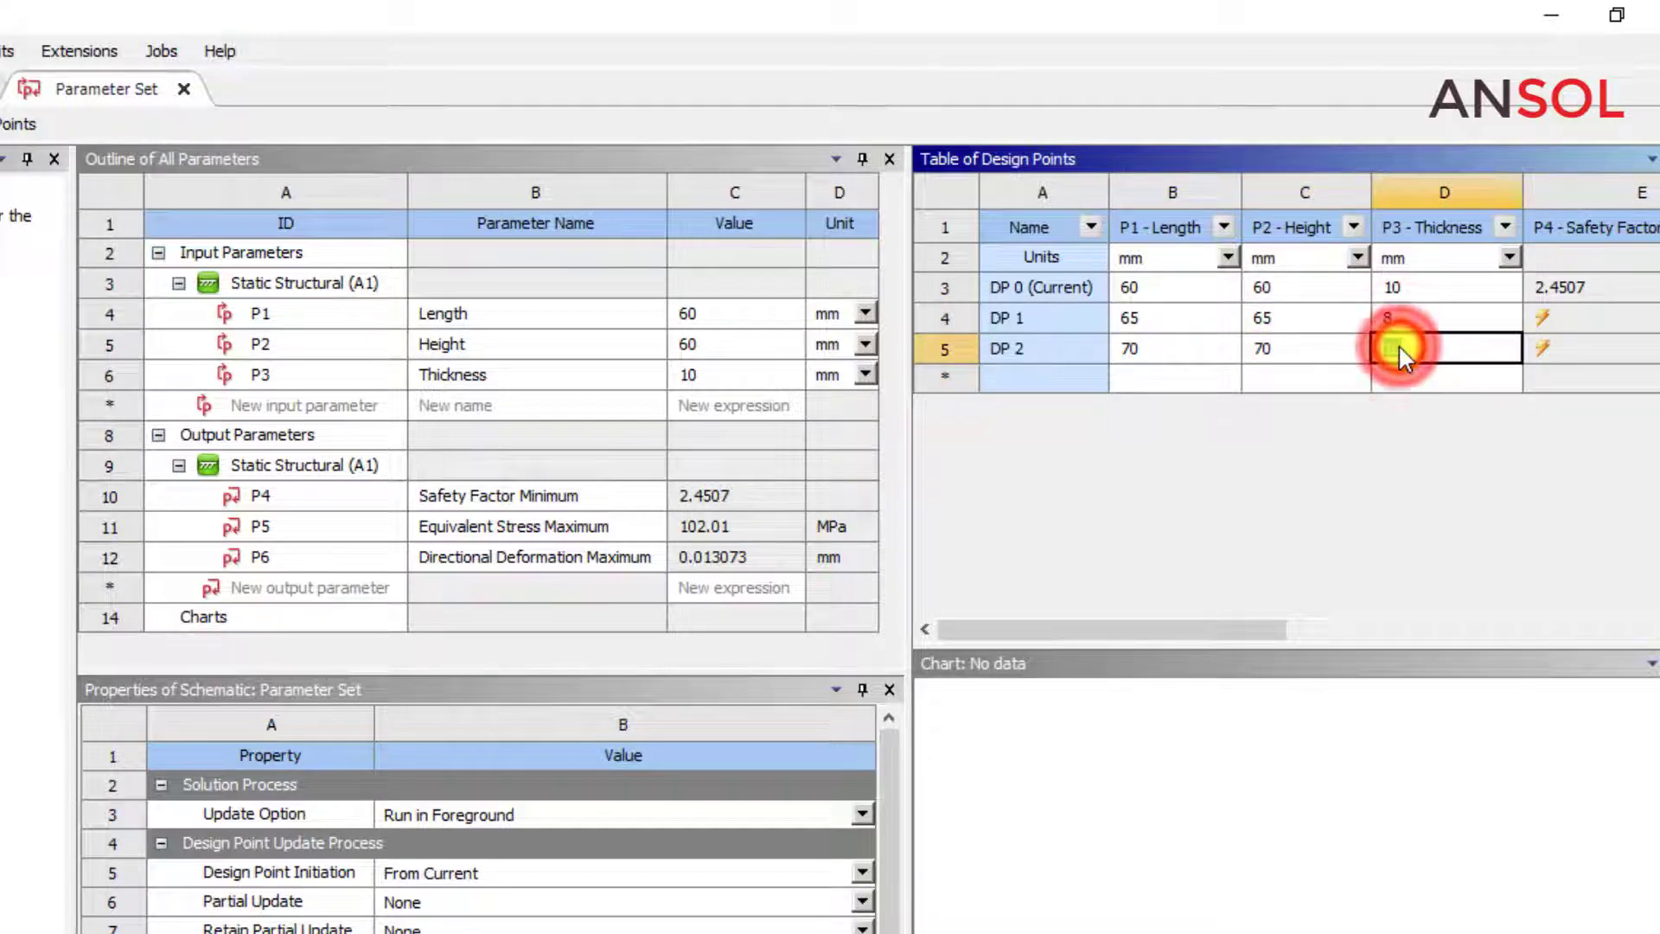
pyautogui.write('5')
pyautogui.press('Return')
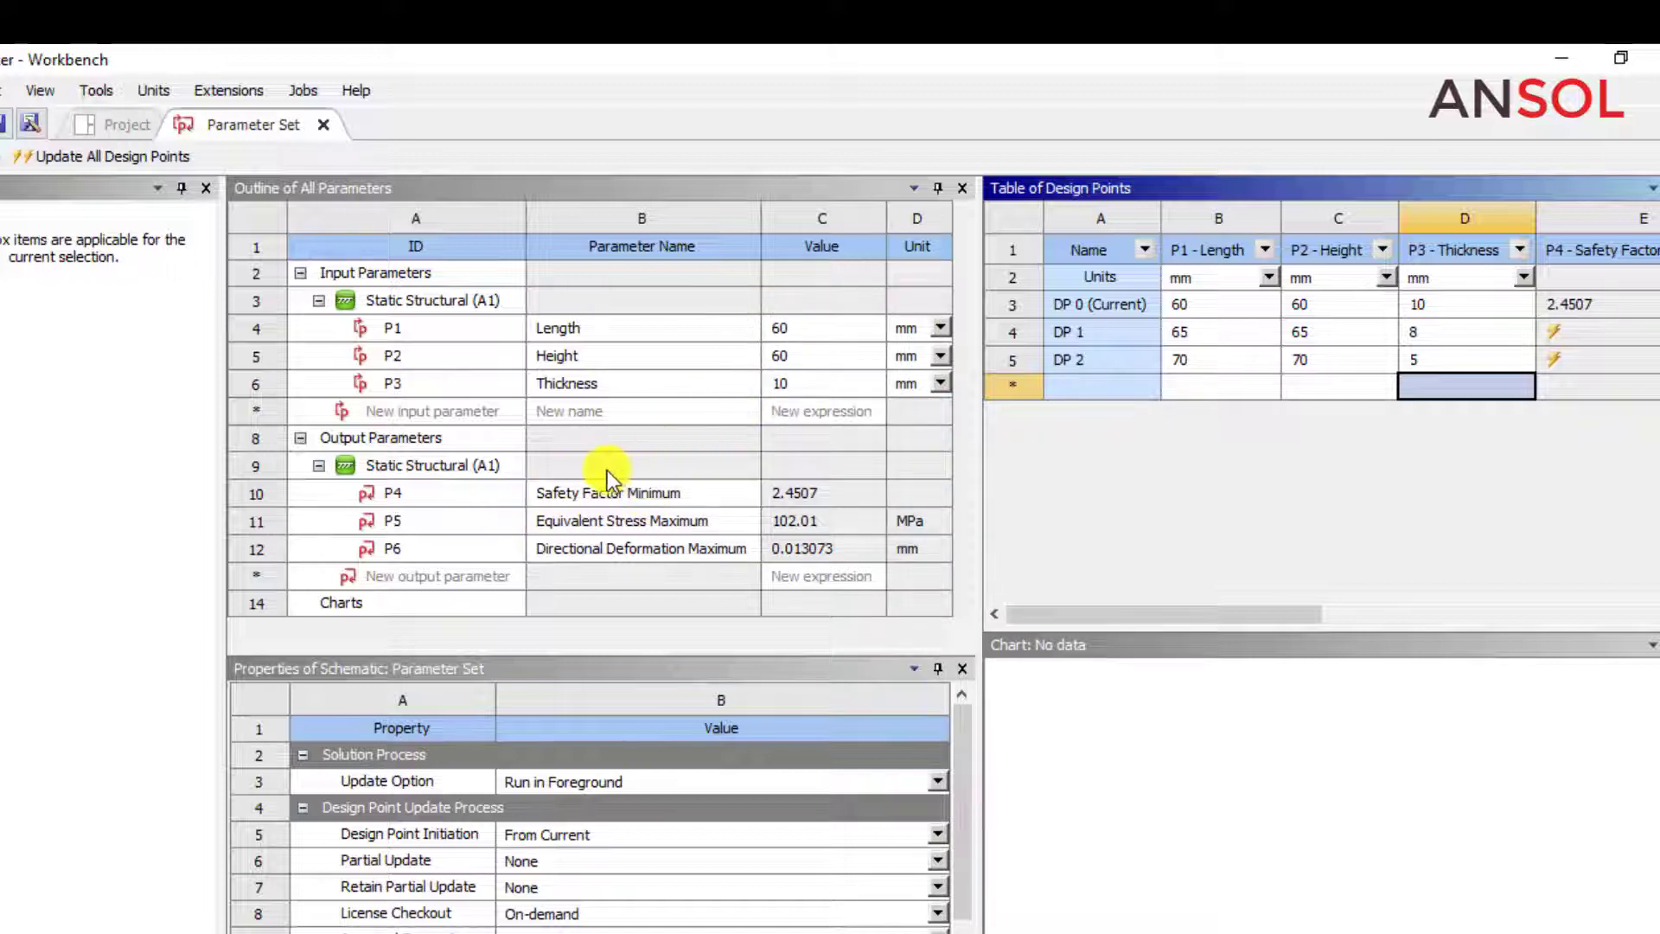
# Update all design points, accepting that open editors may close.
pyautogui.click(1004, 360)
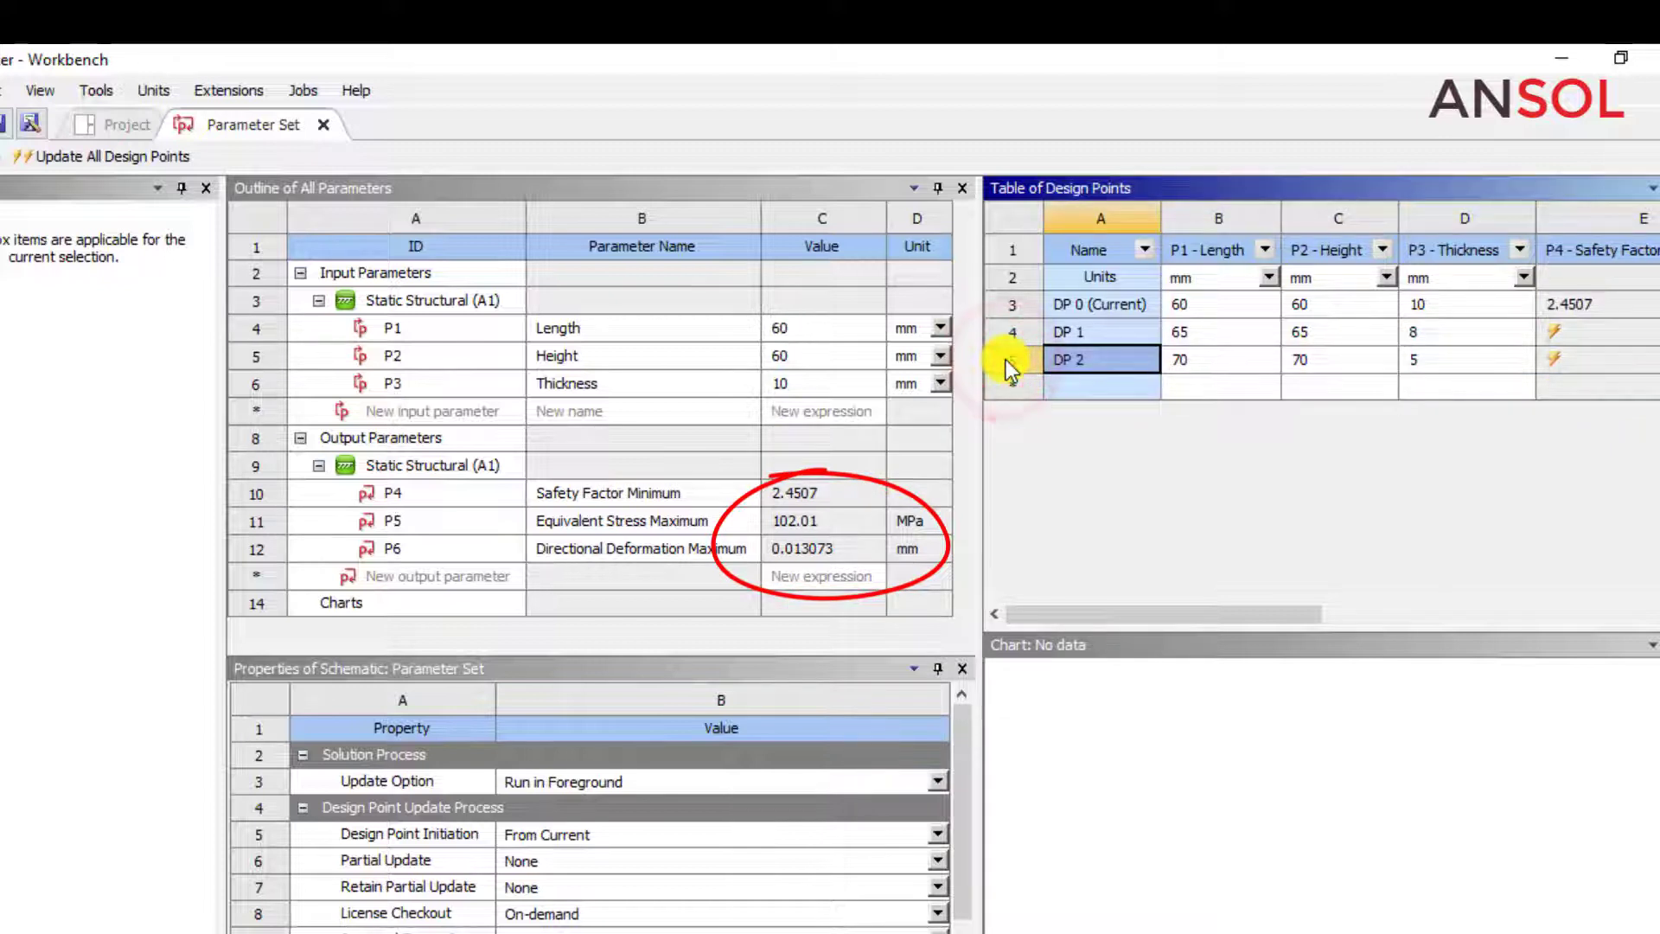
pyautogui.click(1003, 326)
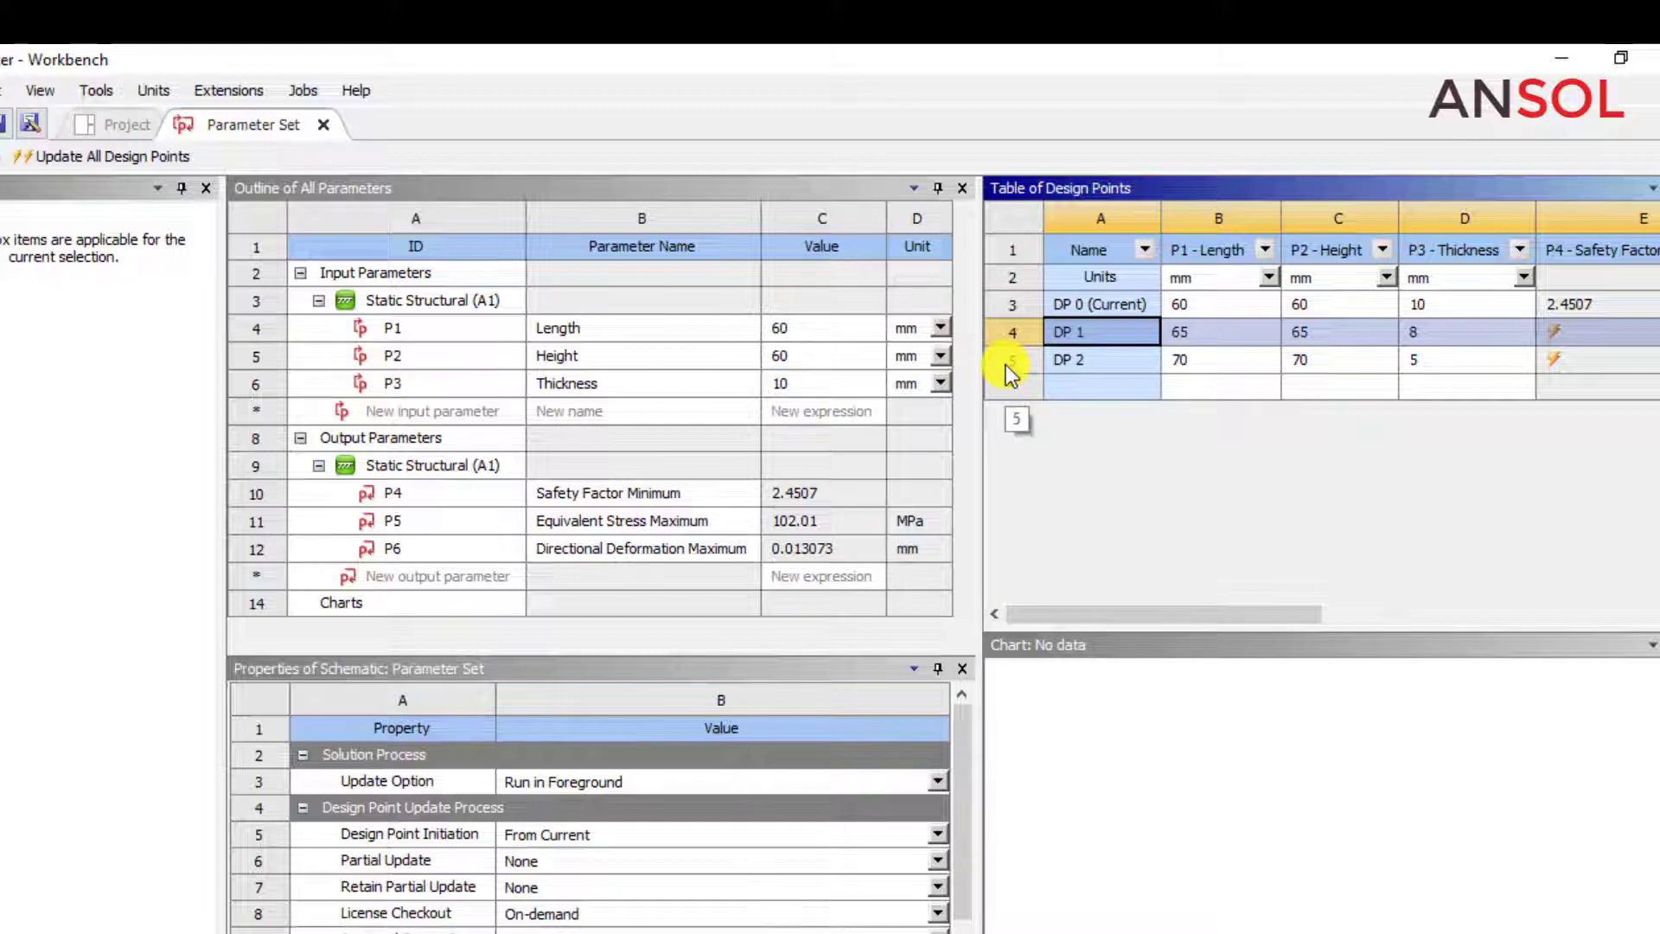
pyautogui.click(70, 158)
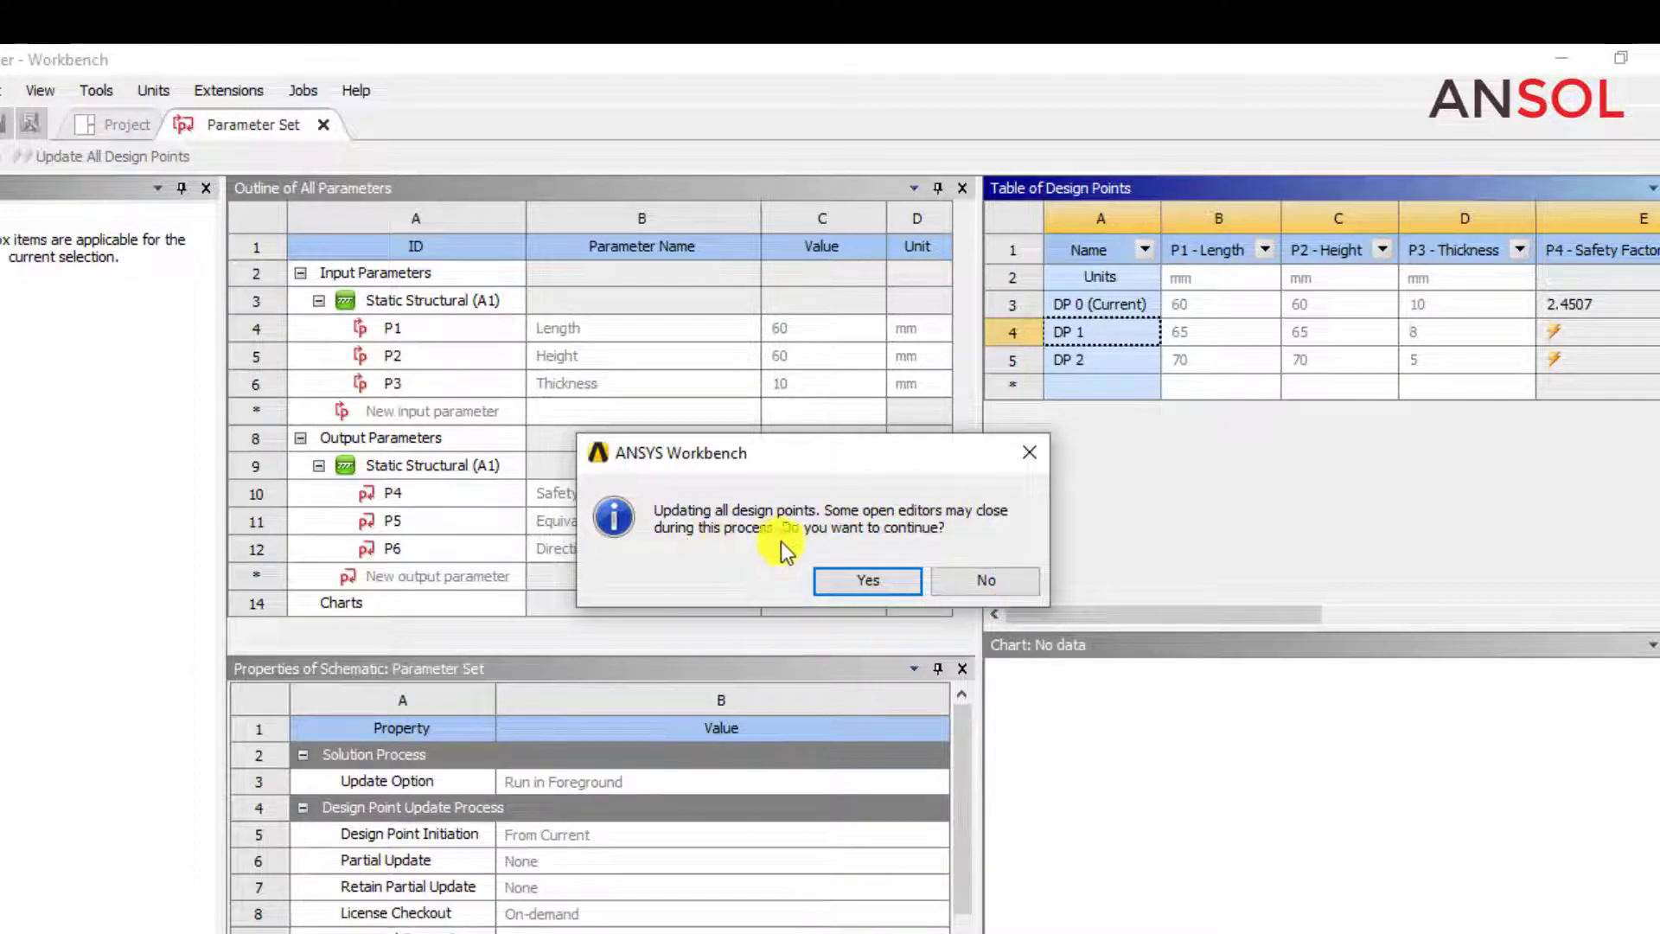
pyautogui.click(848, 570)
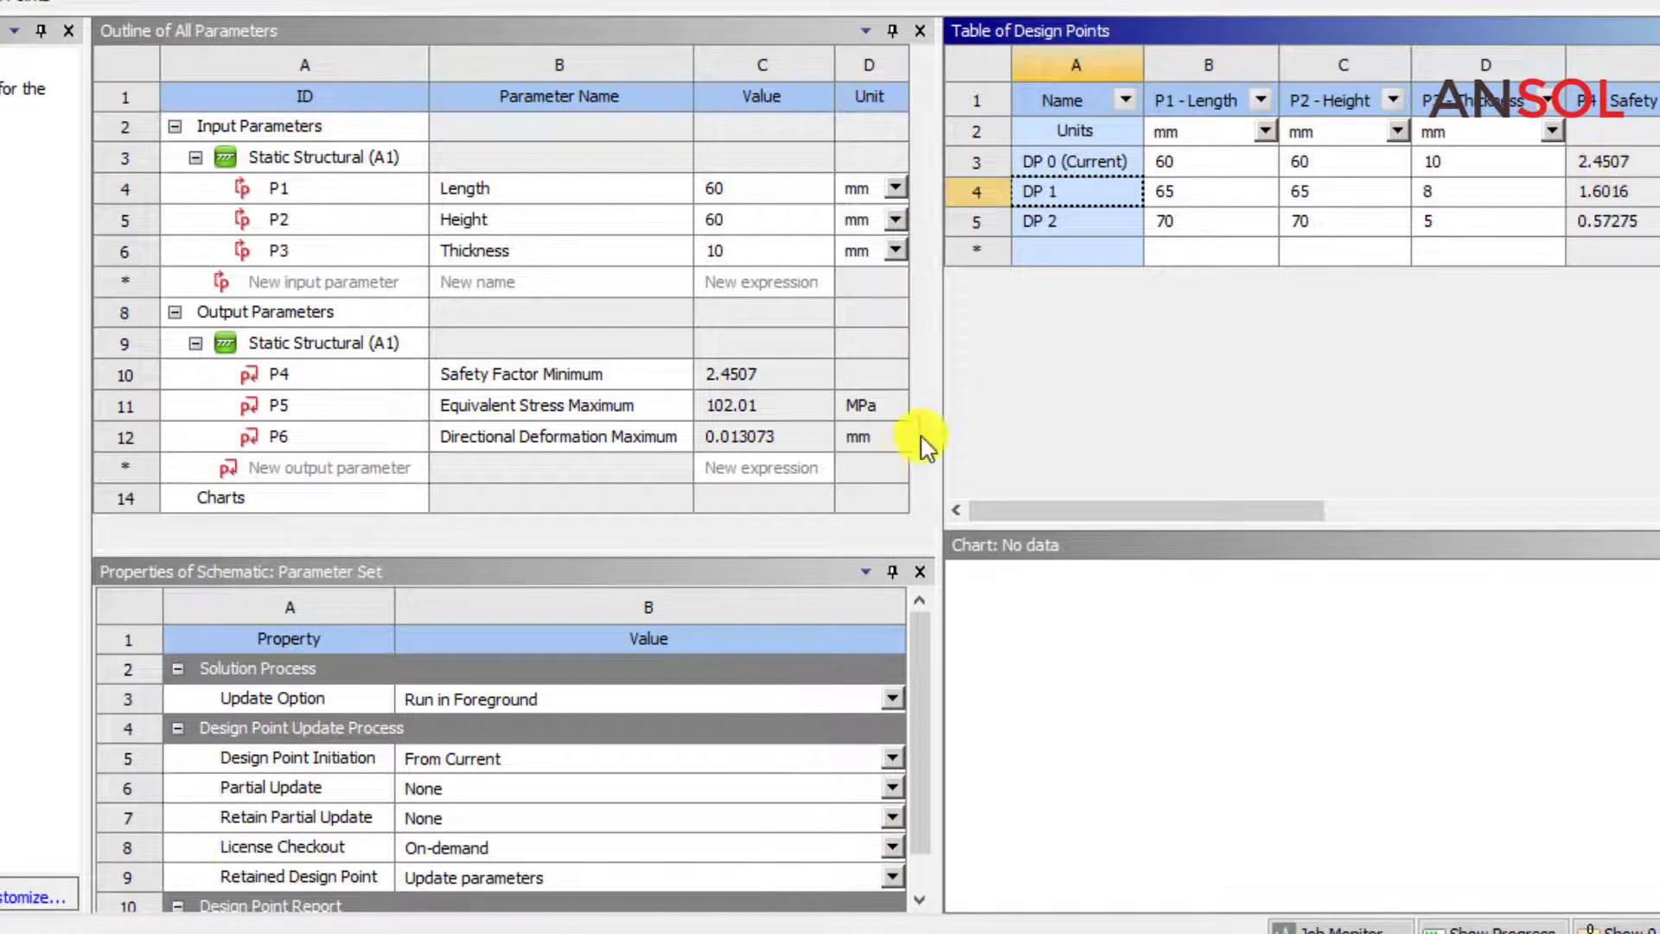
# Widen the design points table and examine DP 1's safety factor, equivalent stress and directional deformation outputs.
pyautogui.moveTo(939, 422); pyautogui.dragTo(334, 476)
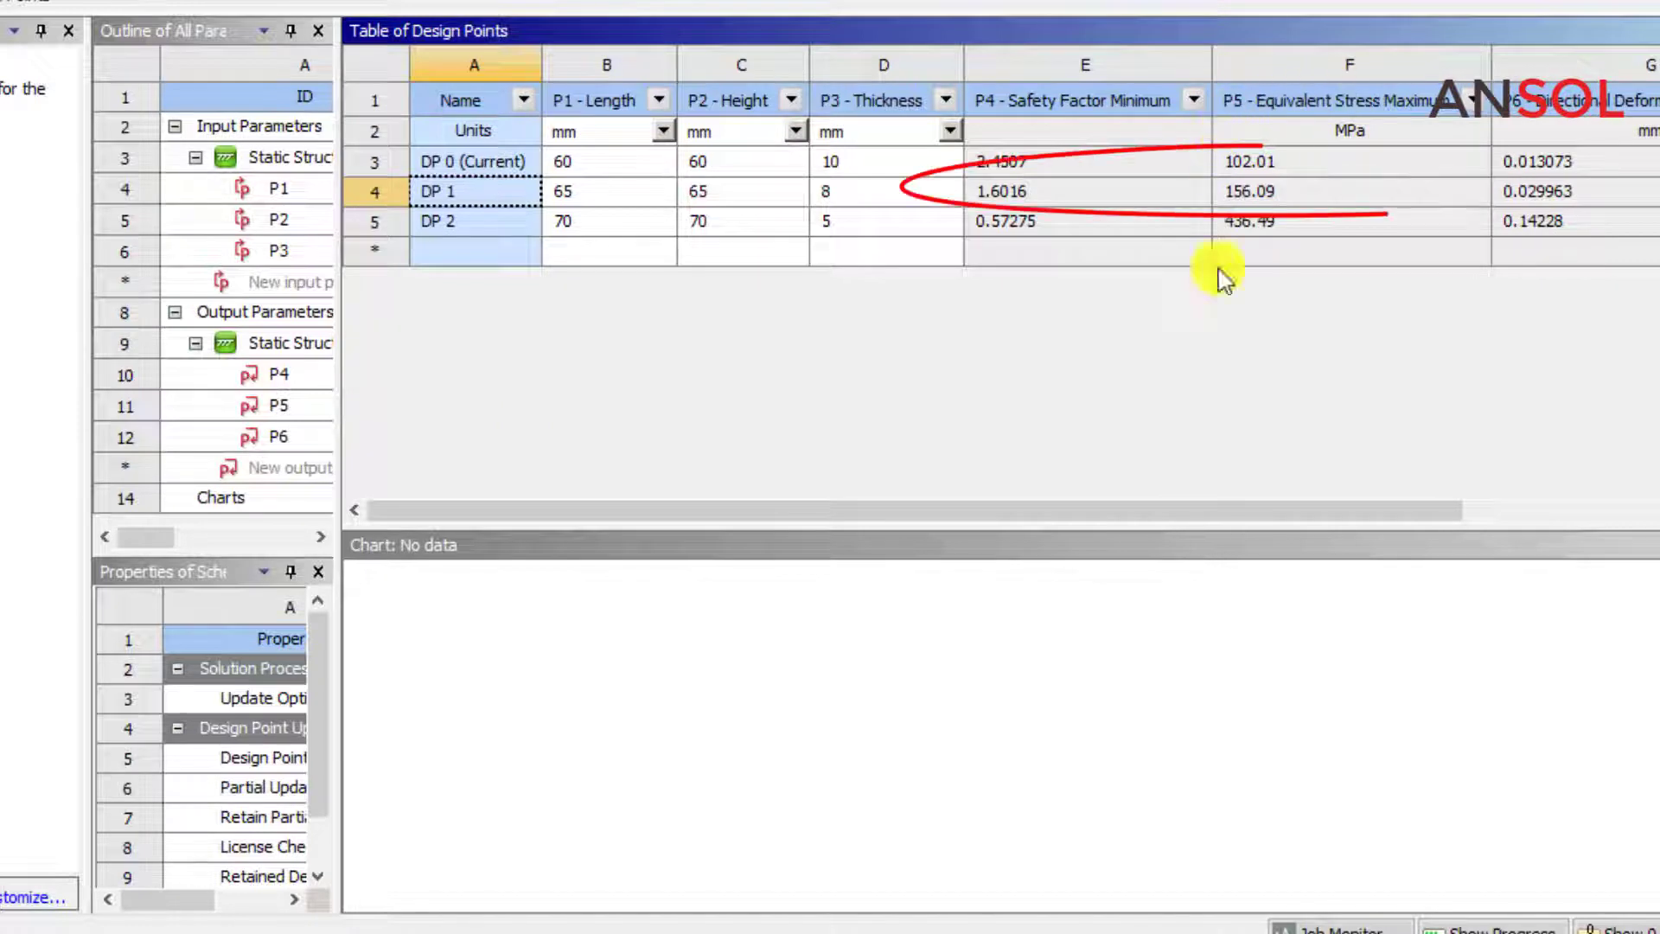
pyautogui.click(577, 192)
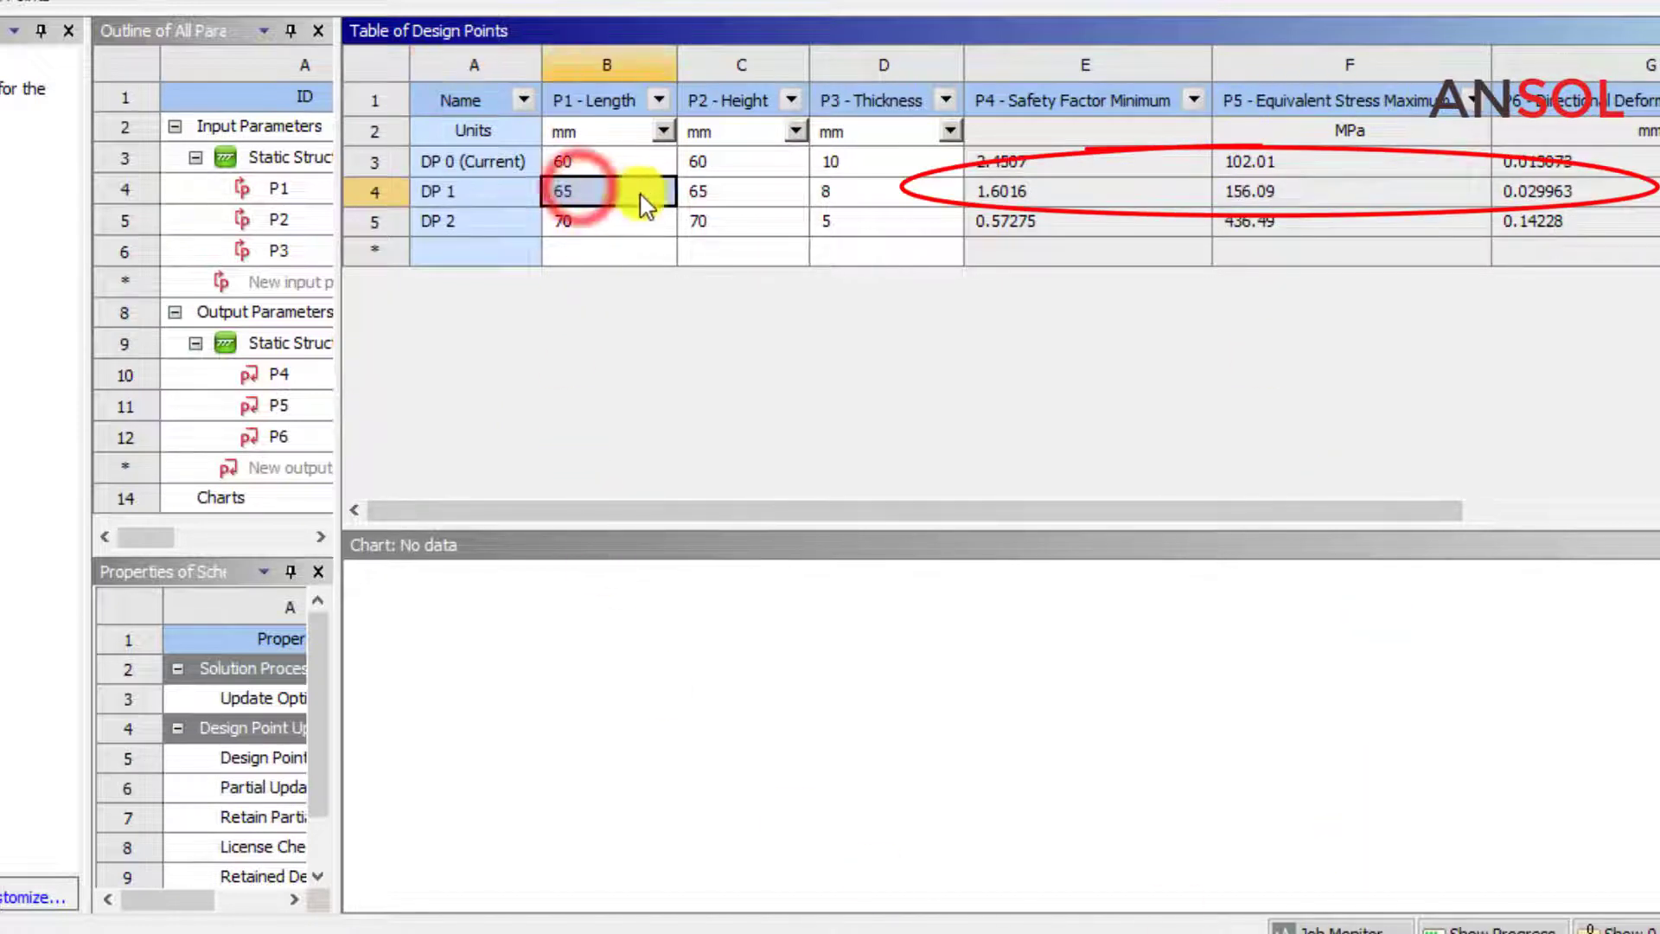